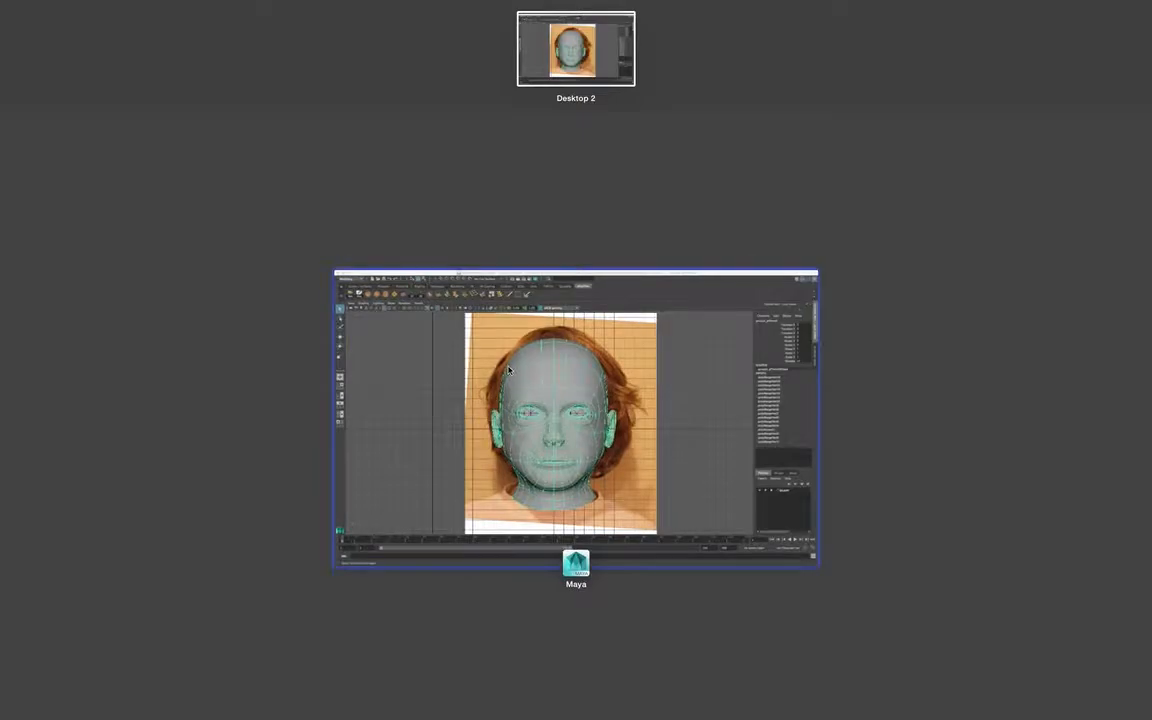
In the front wireframe view, select the vertices of the ear and adjacent side of the head, excluding those near the eye, crown and lower jaw.
click(508, 370)
key(4)
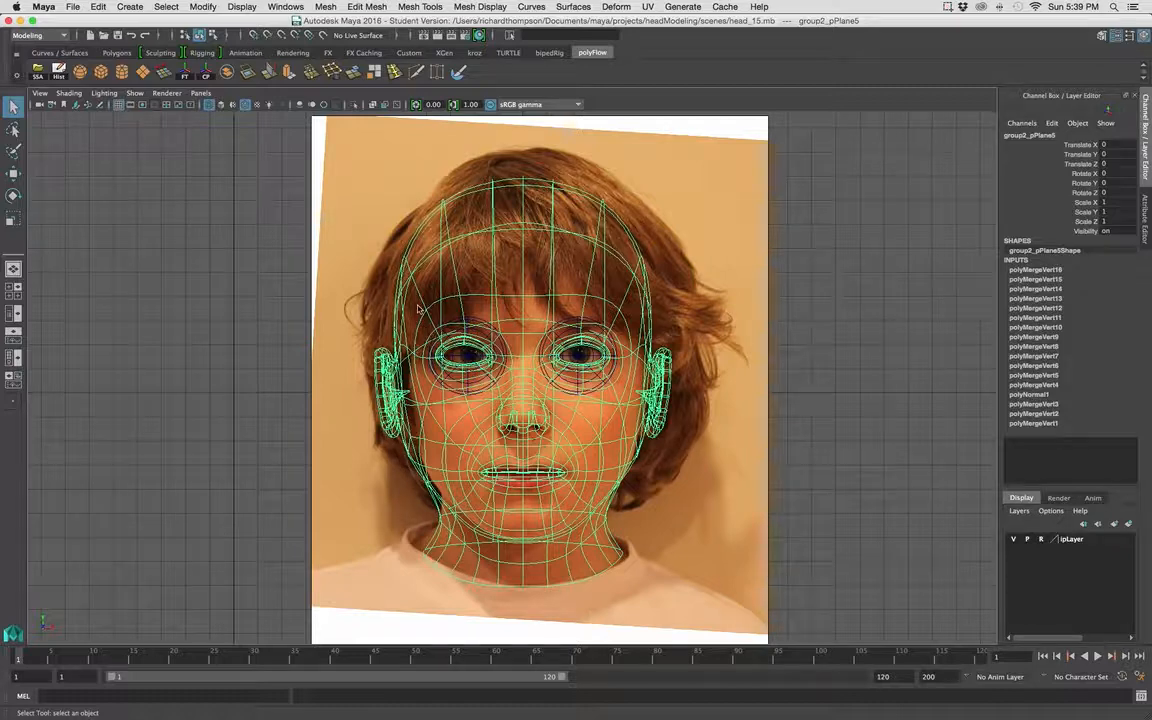
right_drag(418, 306, 367, 306)
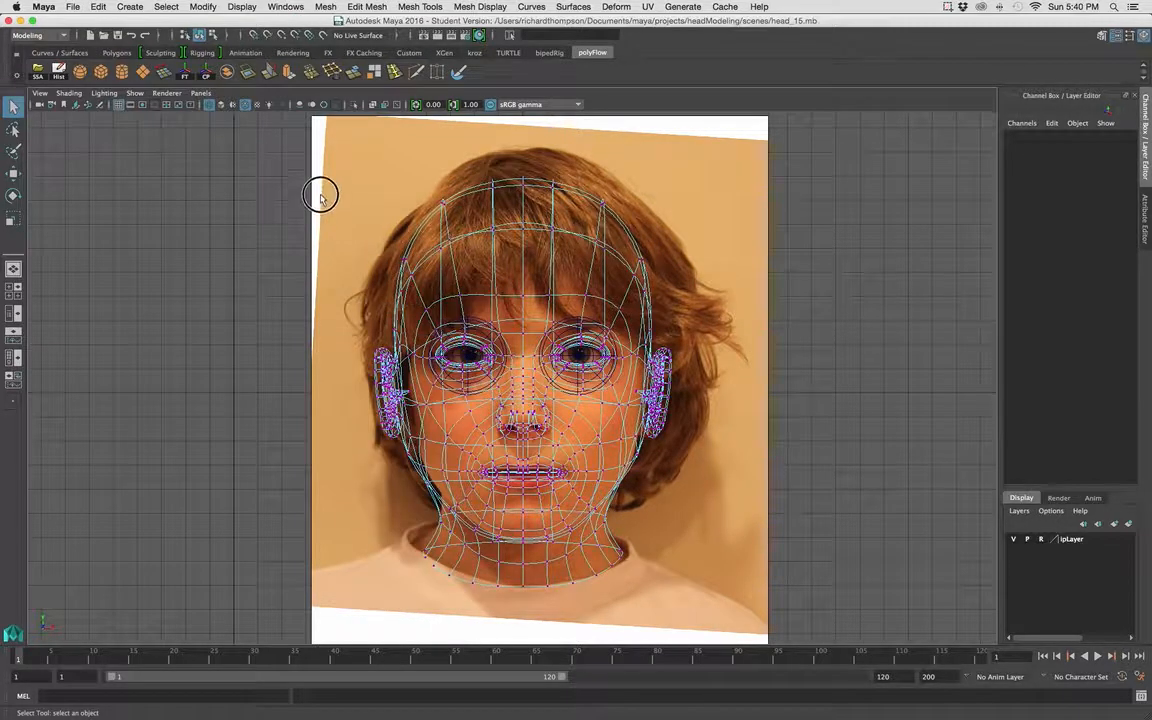
drag(321, 193, 406, 479)
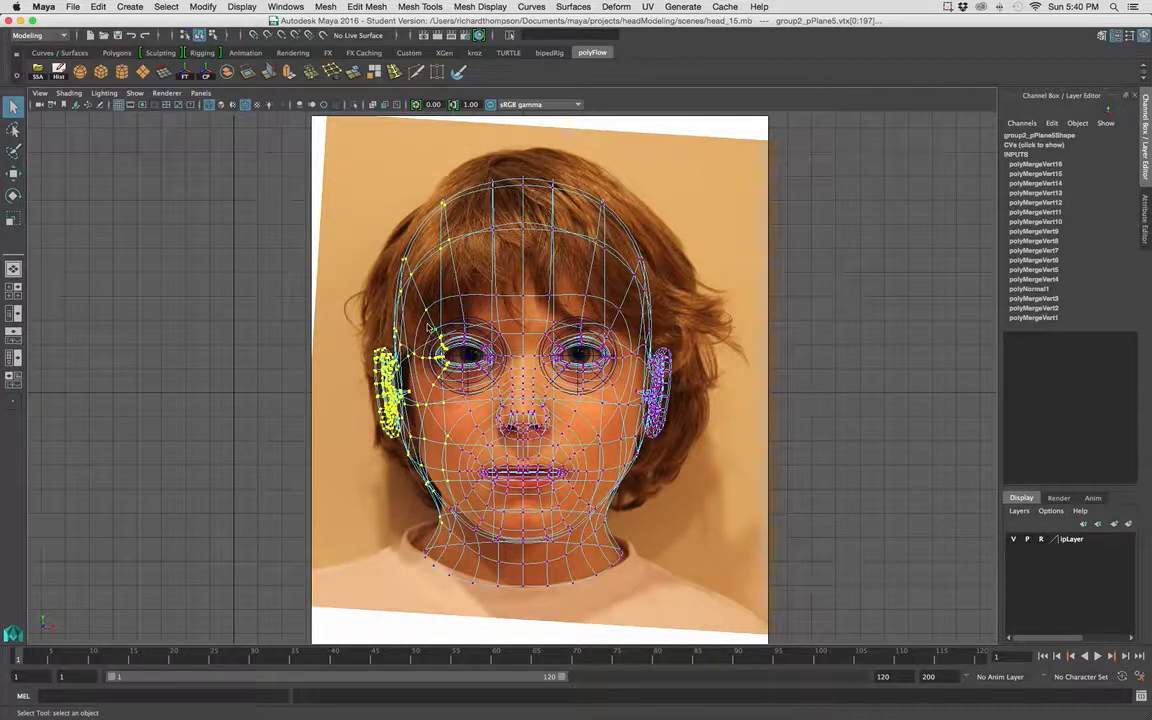
ctrl+drag(430, 327, 453, 399)
ctrl+drag(437, 182, 475, 285)
ctrl+drag(439, 392, 478, 567)
Move the selected ear and head-side vertices slightly inward along X towards the face.
click(14, 170)
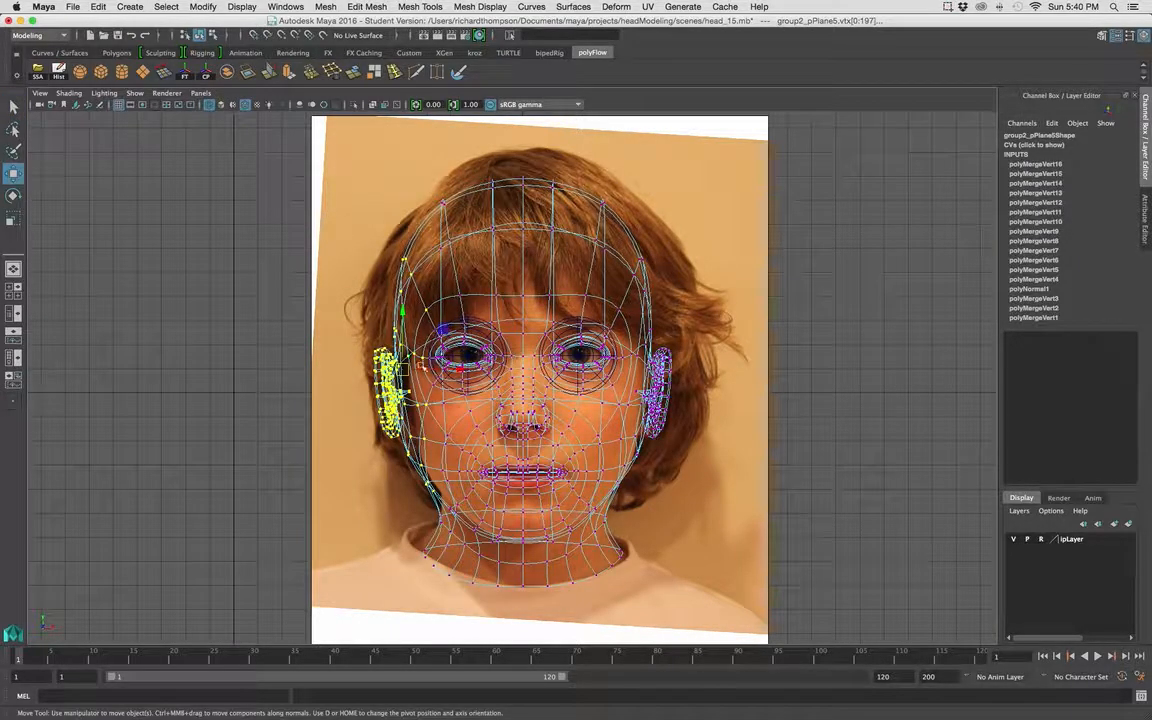
drag(463, 372, 465, 373)
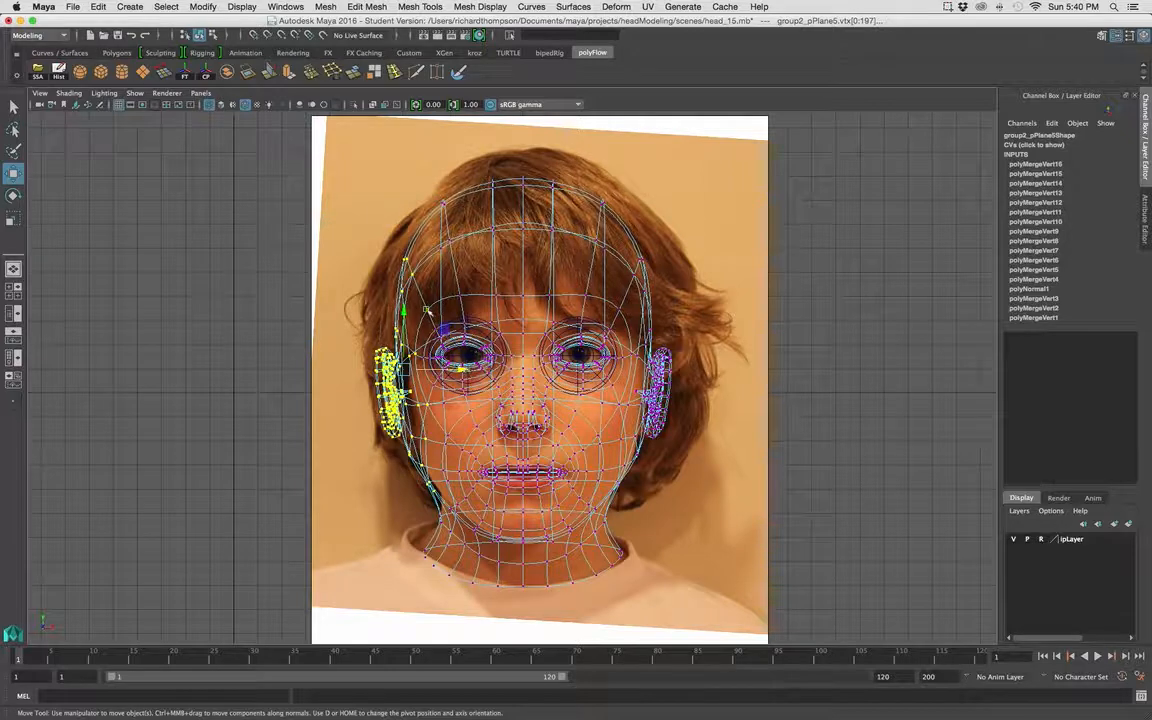
drag(462, 369, 468, 371)
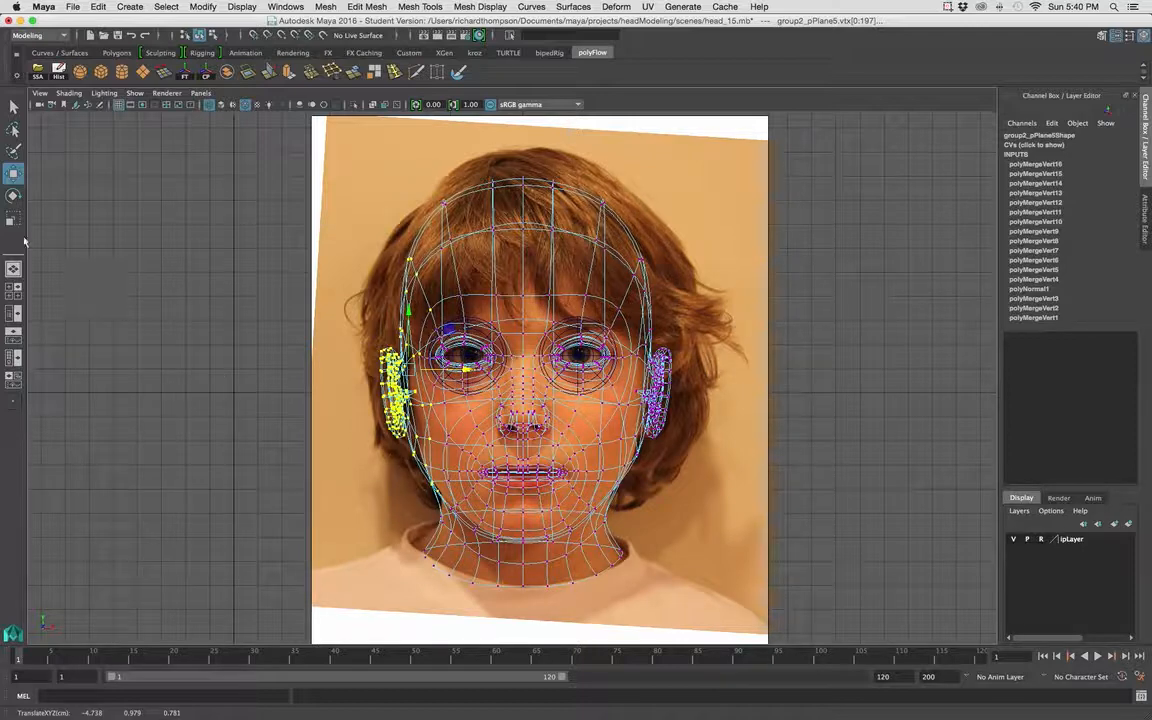
Return to the perspective view, select the whole head in object mode and hide the ipLayer reference images.
click(13, 269)
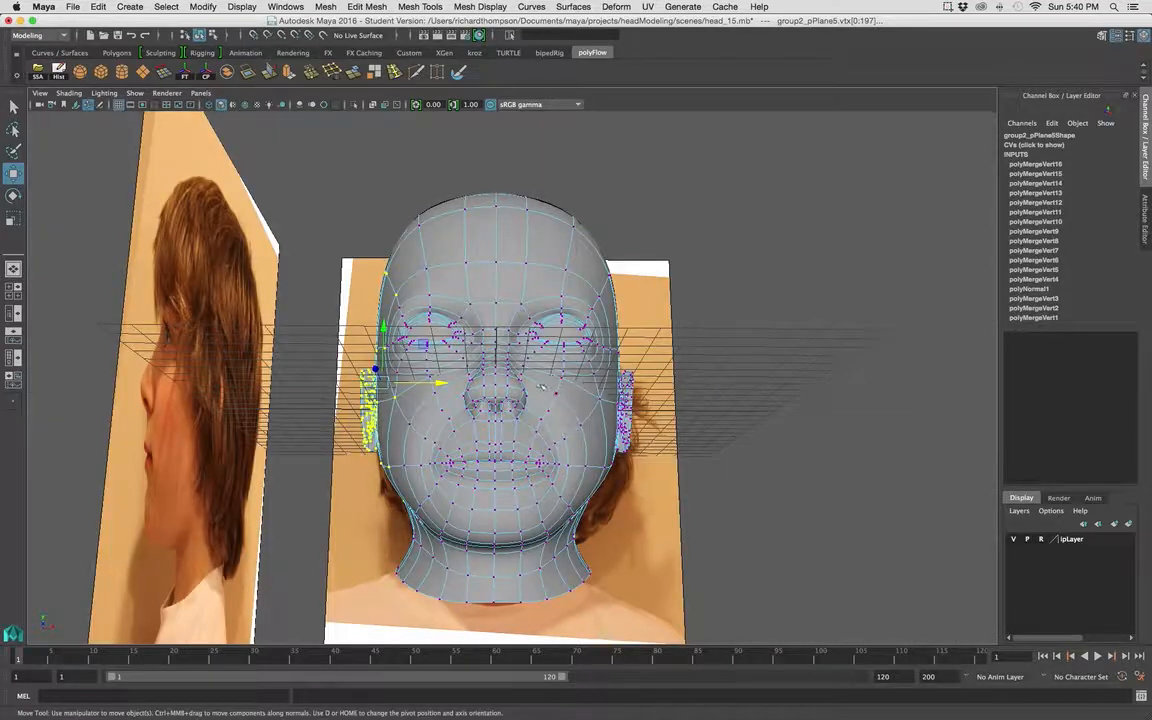
alt+drag(555, 389, 496, 403)
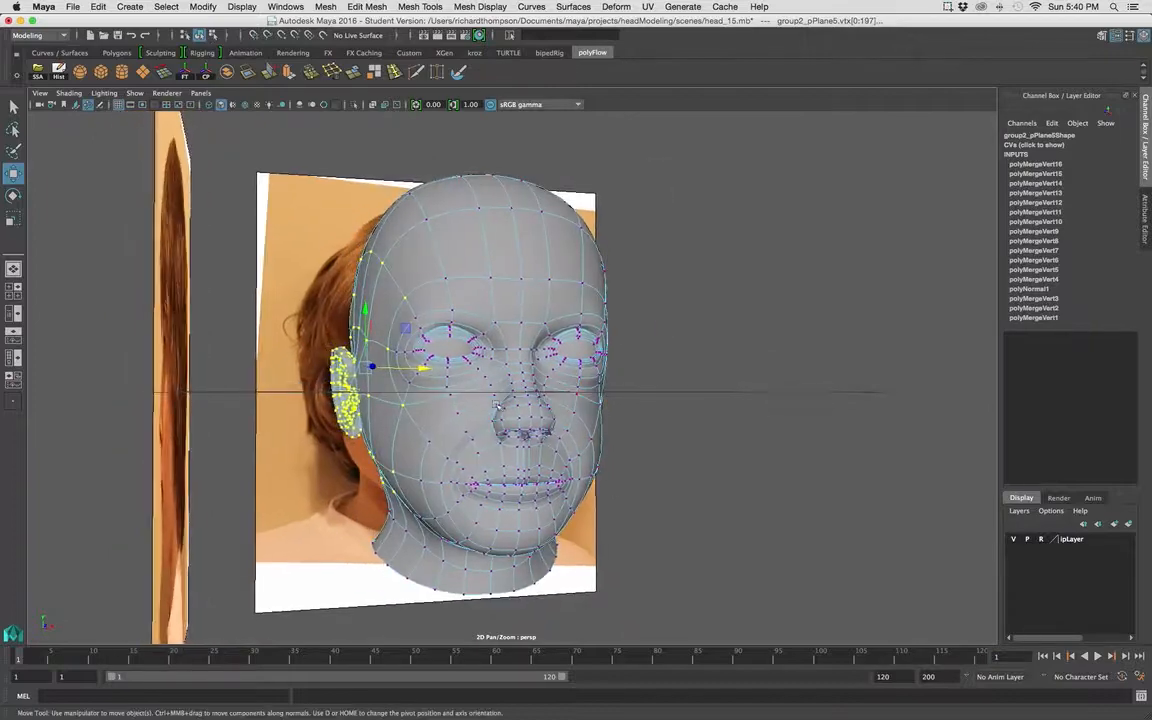
right_drag(401, 406, 458, 348)
mouse_move(484, 398)
alt+mouse_down()
mouse_move(504, 389)
mouse_move(489, 378)
mouse_move(492, 388)
alt+mouse_up()
alt+right_drag(496, 390, 654, 427)
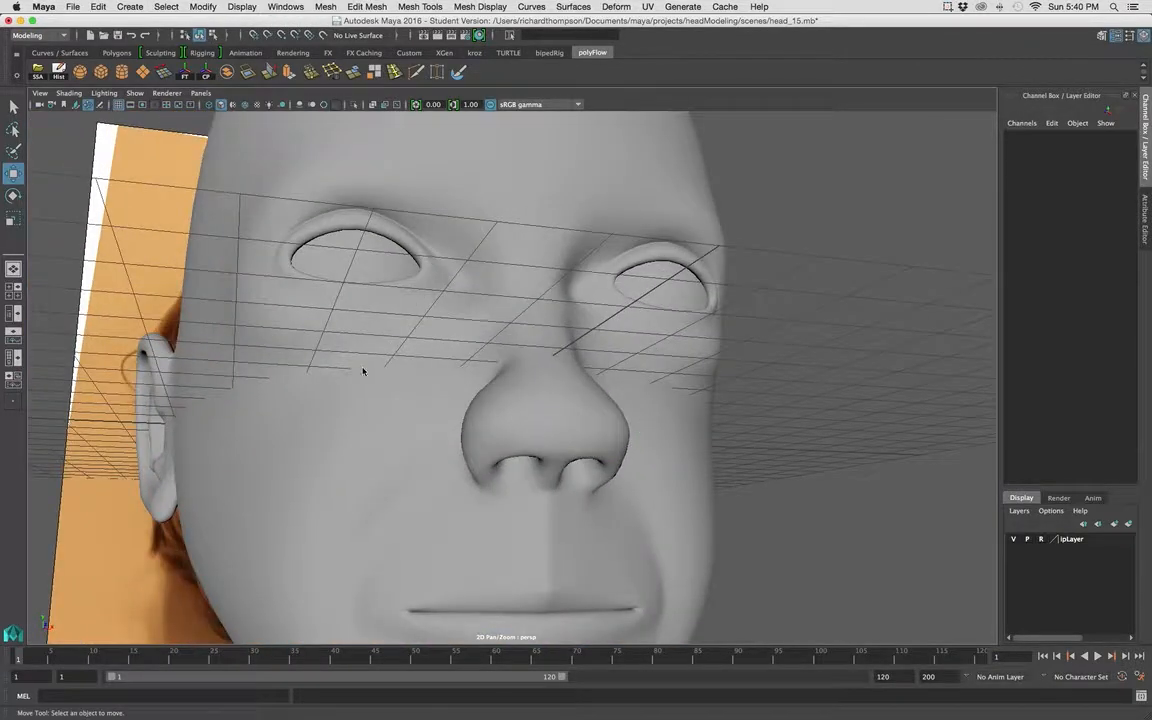
click(363, 371)
alt+drag(368, 374, 314, 406)
alt+drag(383, 427, 420, 370)
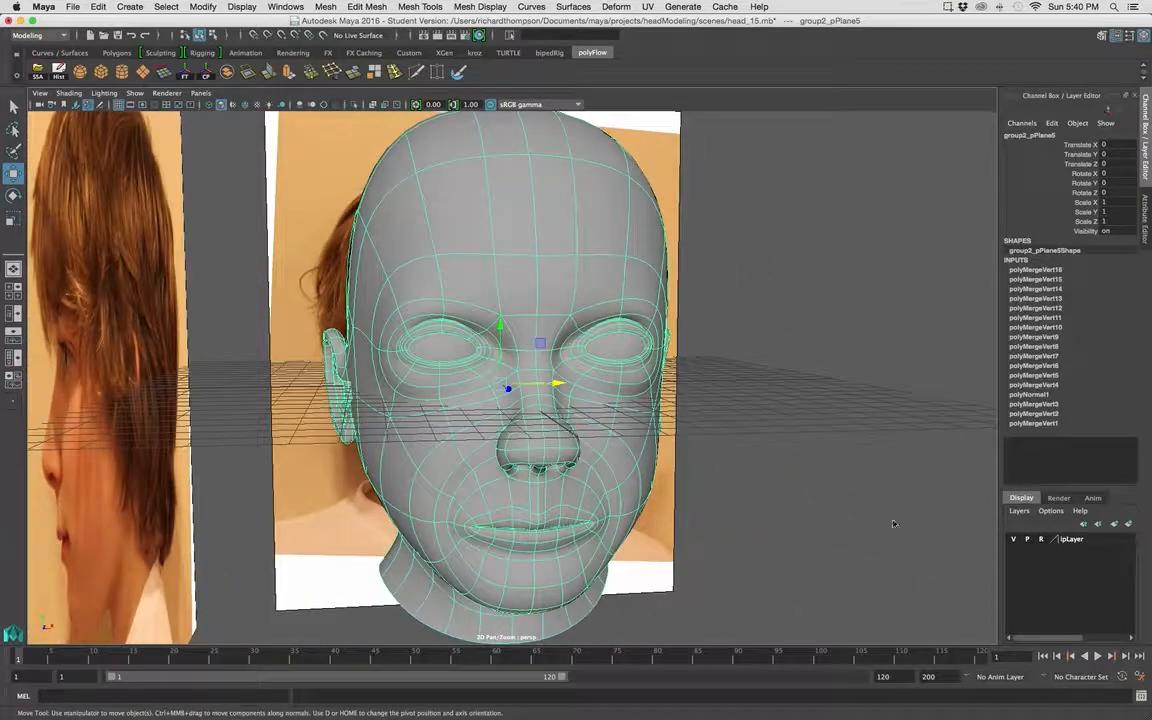
click(1015, 539)
mouse_move(638, 414)
alt+mouse_down()
mouse_move(532, 404)
mouse_move(635, 390)
mouse_move(520, 392)
alt+mouse_up()
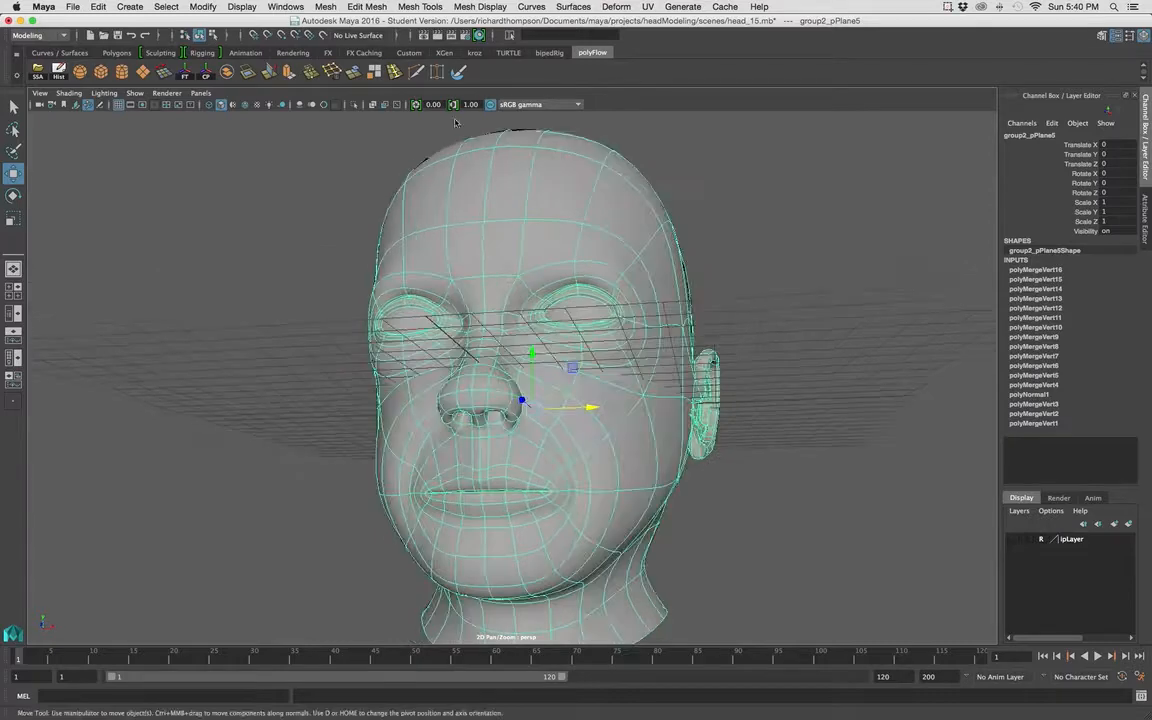
Set up the Sculpt Geometry Tool with the Pull operation and enable stroke reflection across the X axis.
double_click(457, 72)
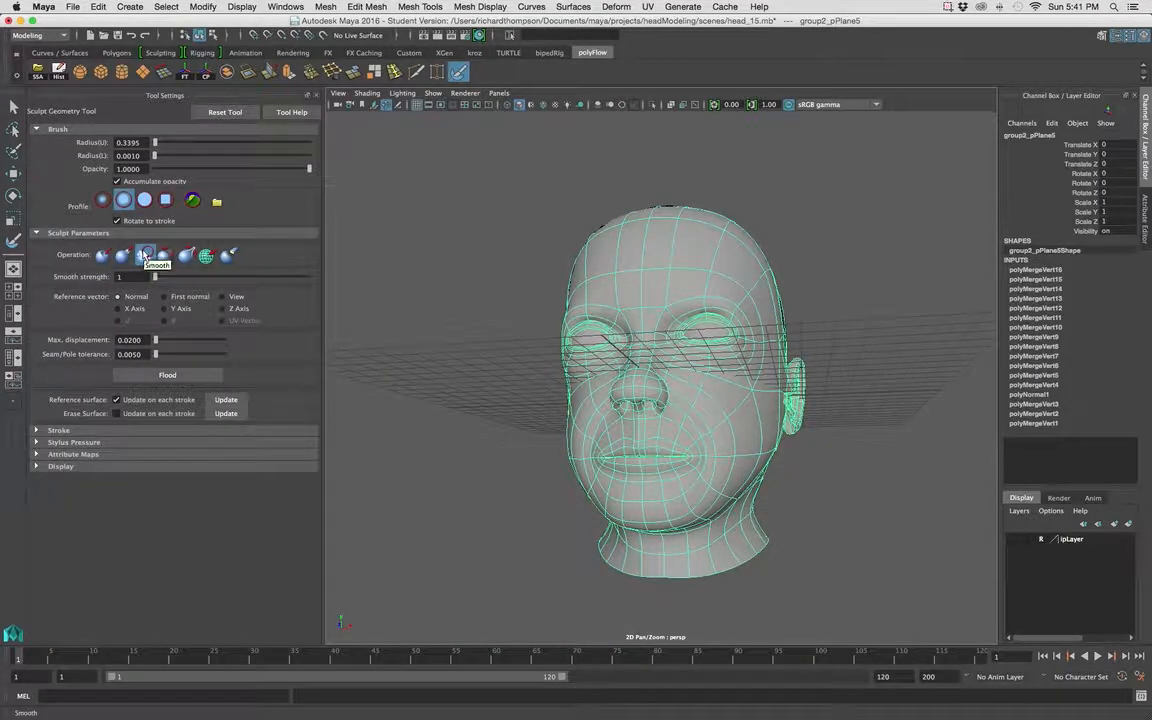
click(124, 255)
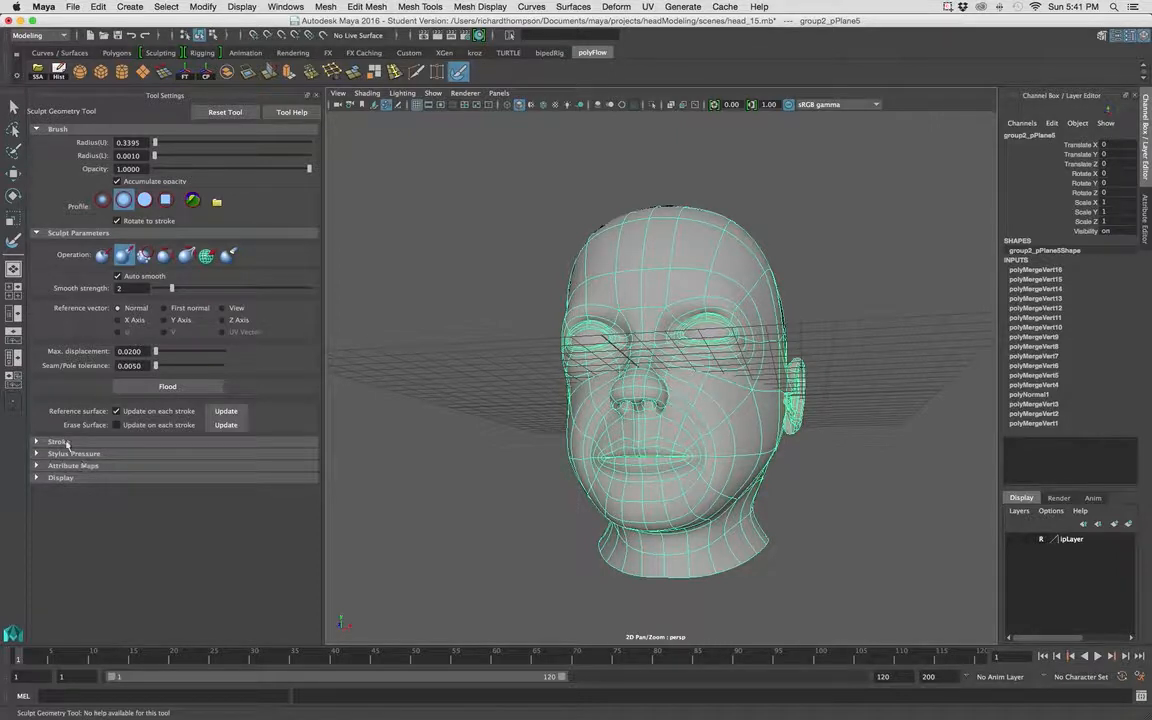
click(36, 442)
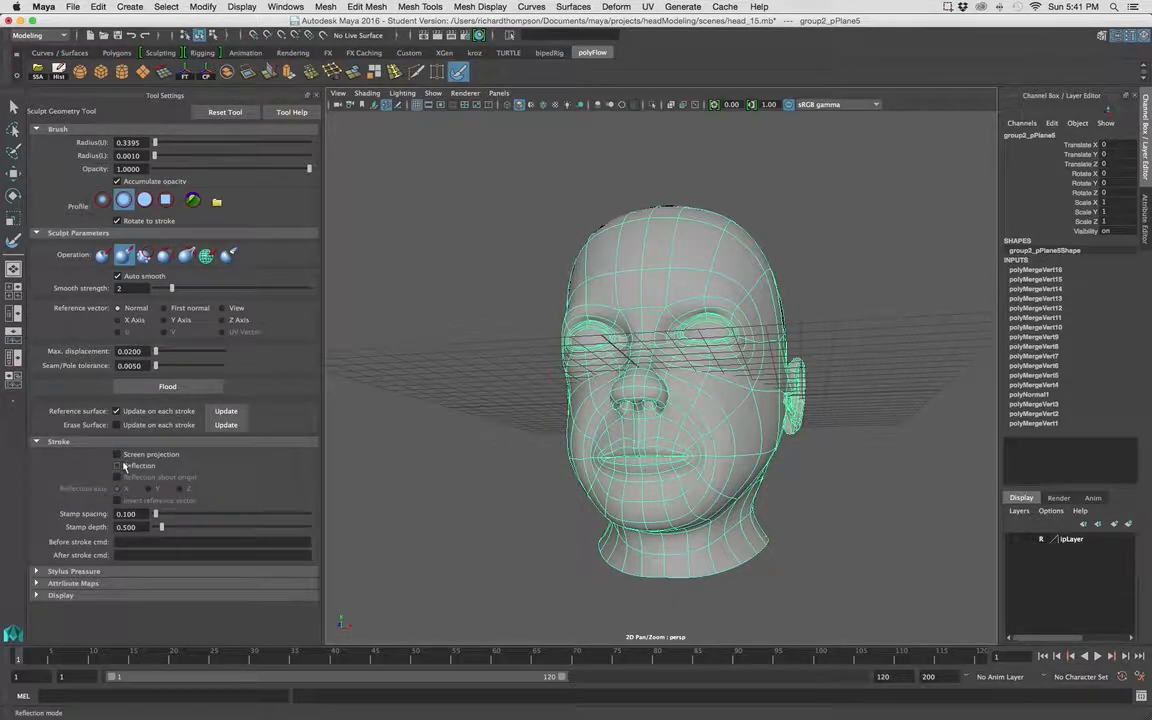
click(124, 466)
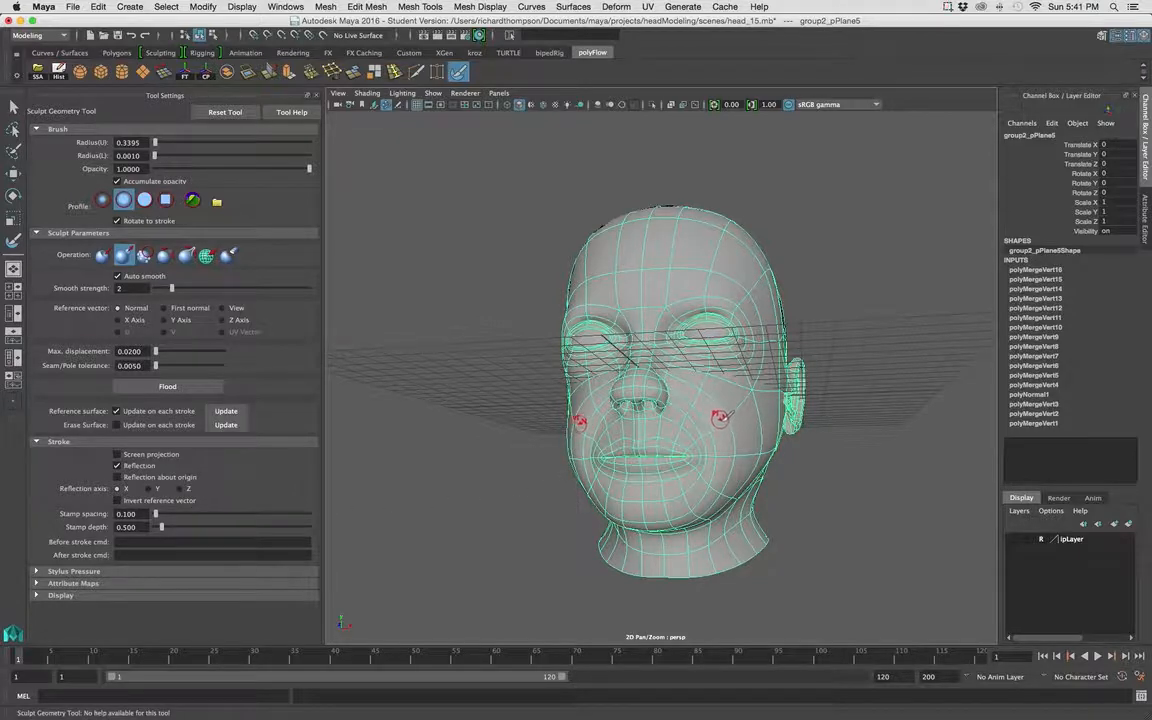
Enlarge the sculpt brush's upper radius to 0.6568 and pull out the cheekbone areas below the eyes.
alt+drag(722, 424, 586, 468)
alt+right_drag(586, 468, 668, 481)
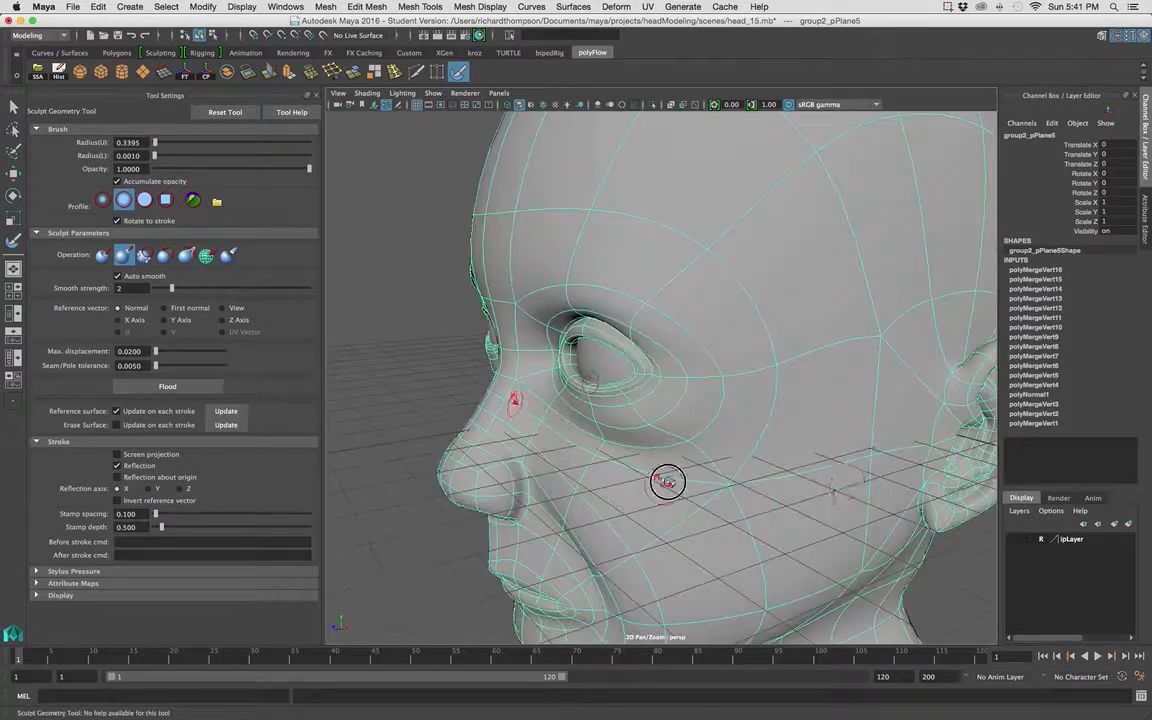
alt+drag(668, 481, 682, 466)
alt+drag(755, 411, 771, 375)
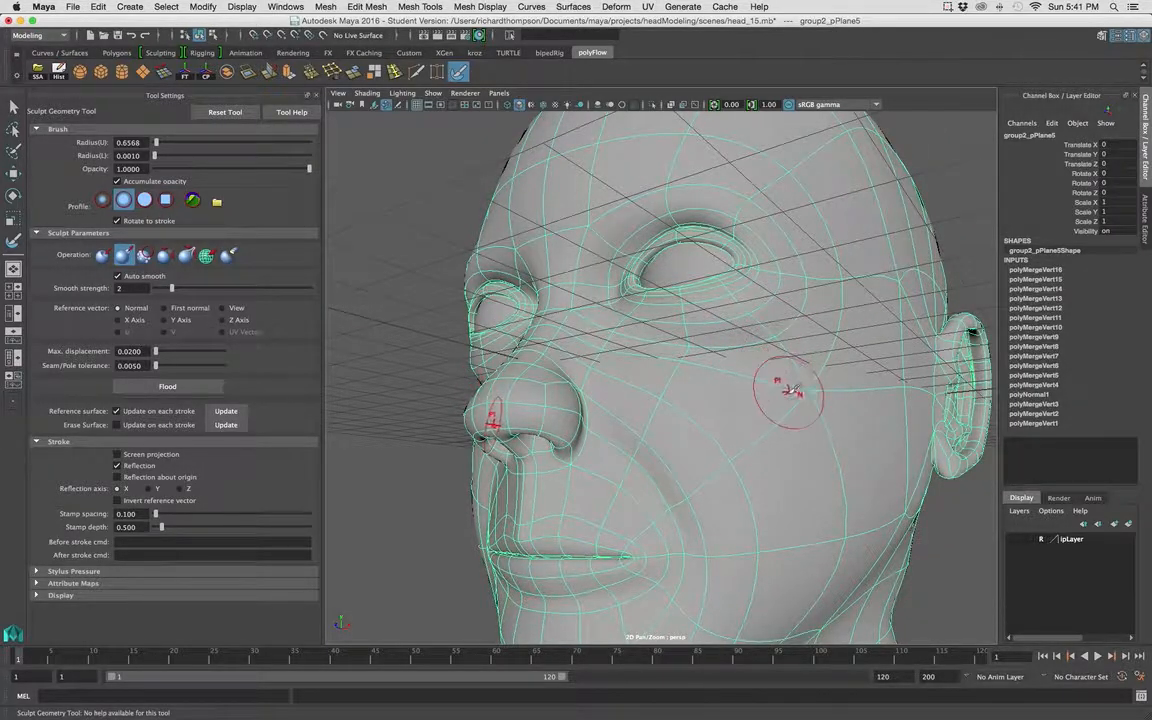
mouse_move(766, 471)
alt+mouse_down()
mouse_move(771, 489)
mouse_move(758, 385)
mouse_move(810, 360)
mouse_move(882, 373)
alt+mouse_up()
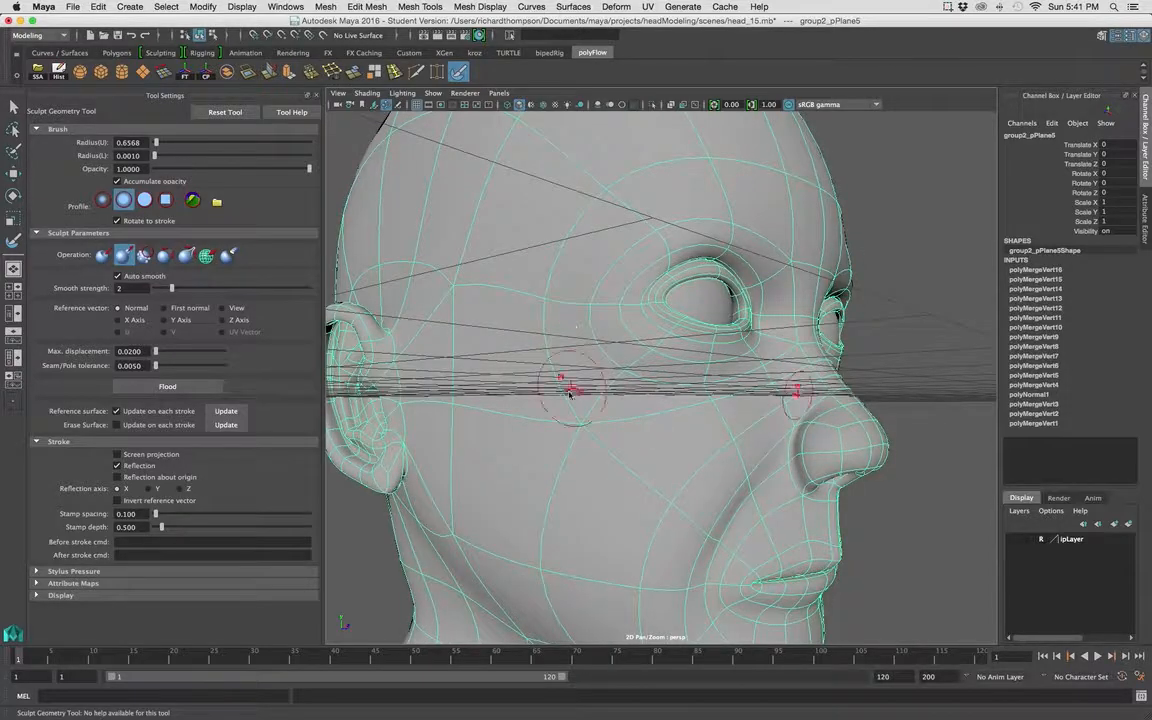
mouse_move(570, 392)
alt+mouse_down()
mouse_move(514, 414)
mouse_move(496, 393)
mouse_move(520, 388)
mouse_move(495, 388)
mouse_move(540, 386)
alt+mouse_up()
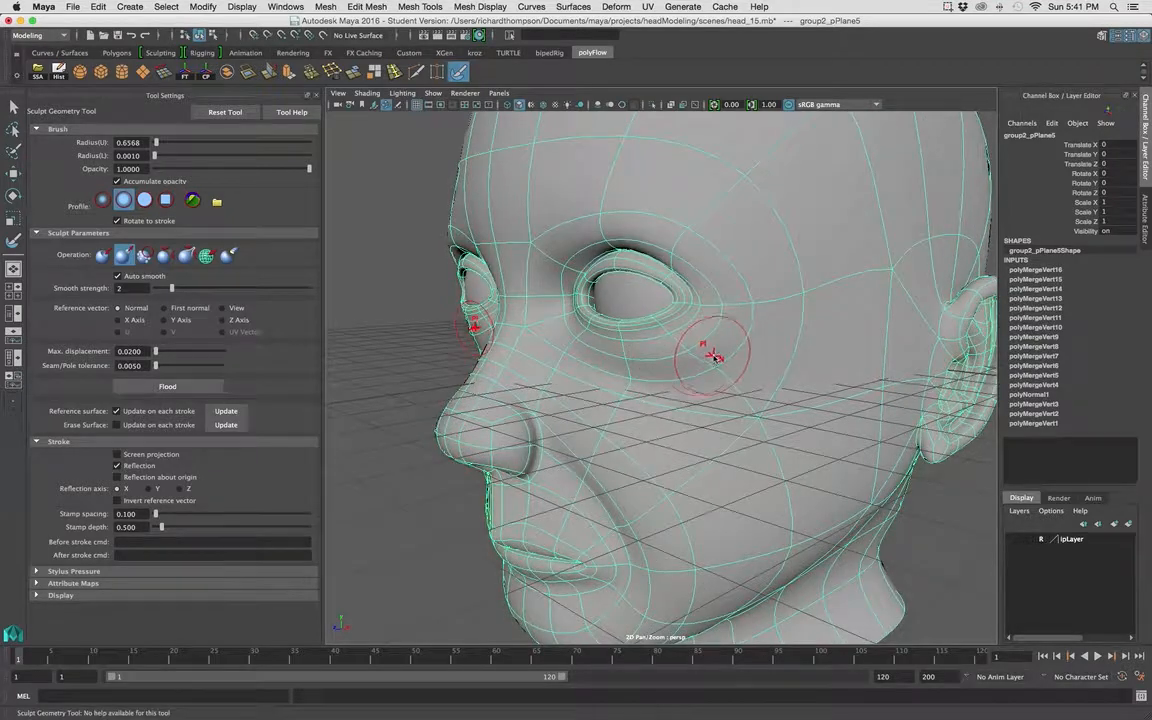
alt+drag(710, 350, 742, 381)
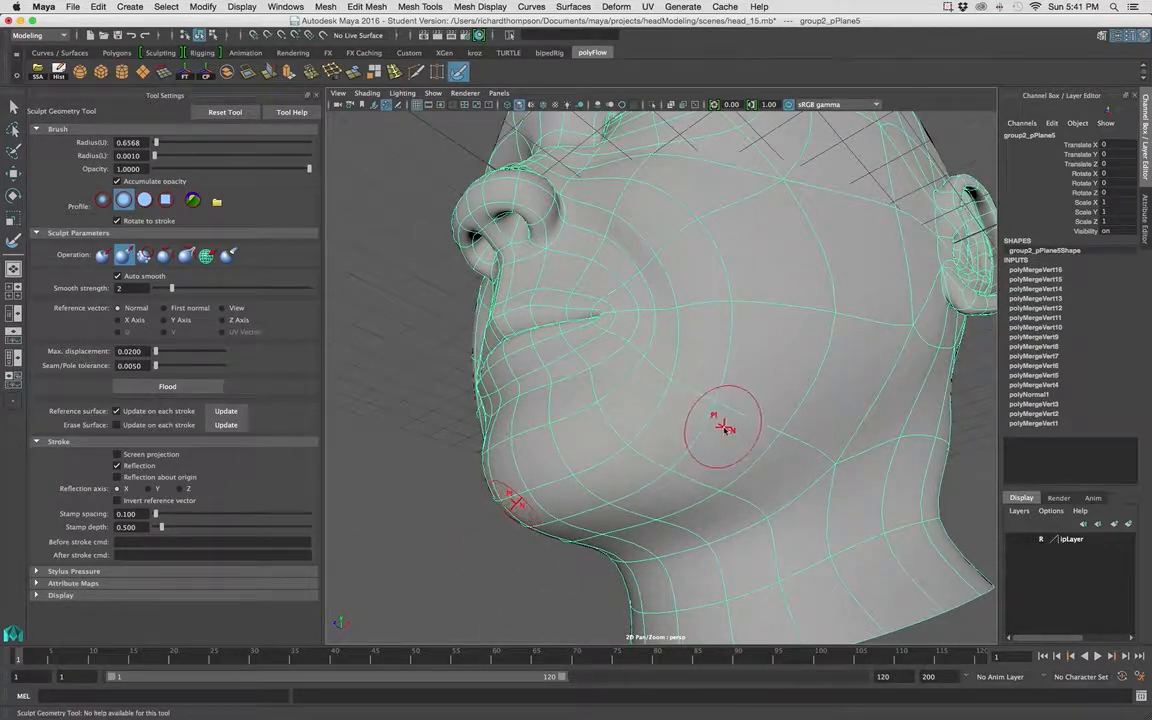
Pull out the lower cheeks and jawline around the mouth and chin with mirrored strokes.
drag(756, 452, 752, 460)
mouse_move(822, 335)
mouse_down()
mouse_move(812, 392)
mouse_move(823, 357)
mouse_move(814, 382)
mouse_up()
alt+drag(816, 301, 784, 386)
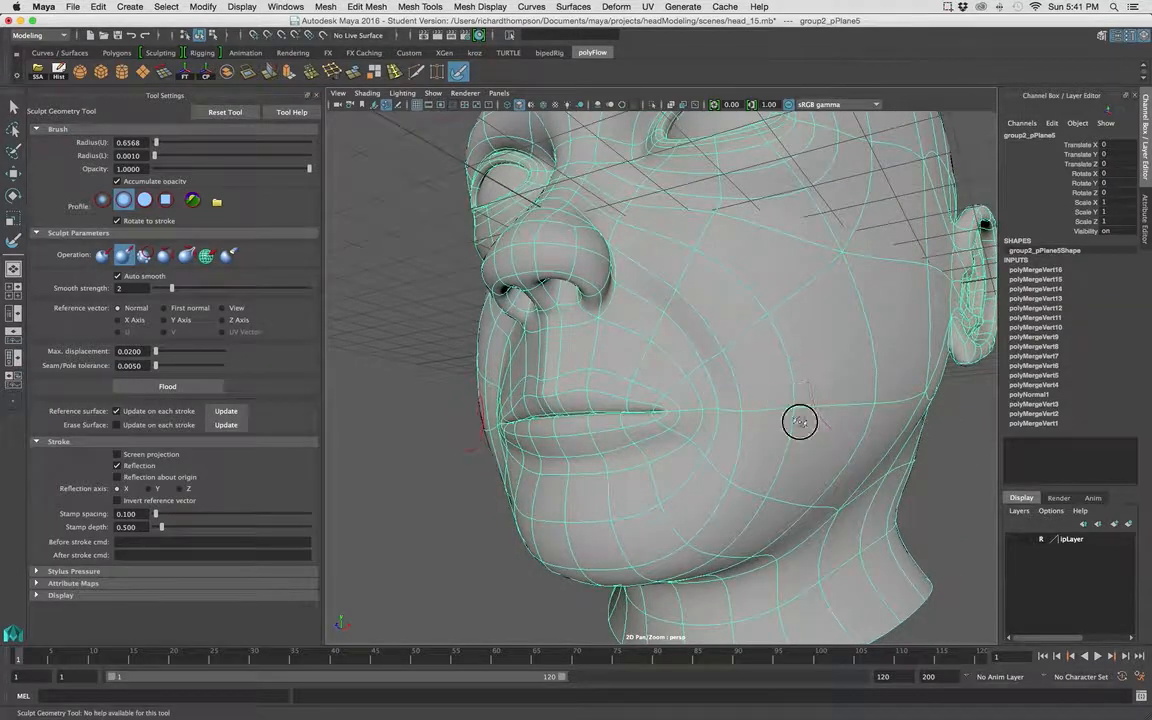
alt+drag(674, 514, 630, 476)
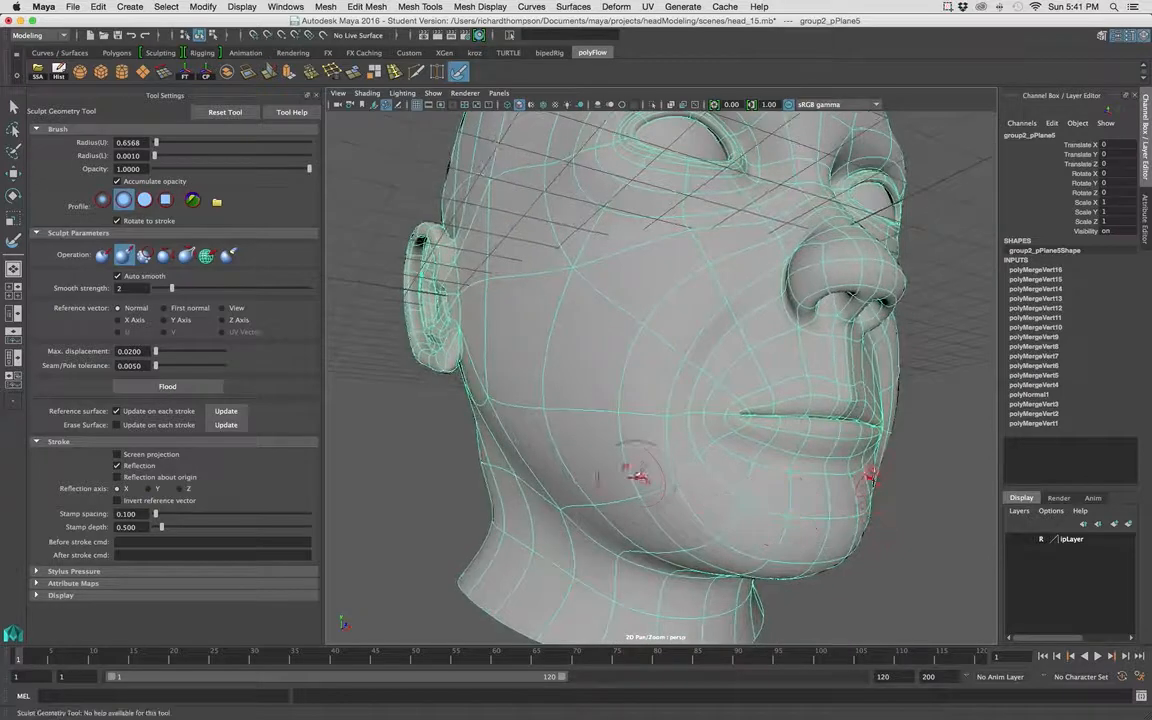
alt+drag(681, 543, 703, 505)
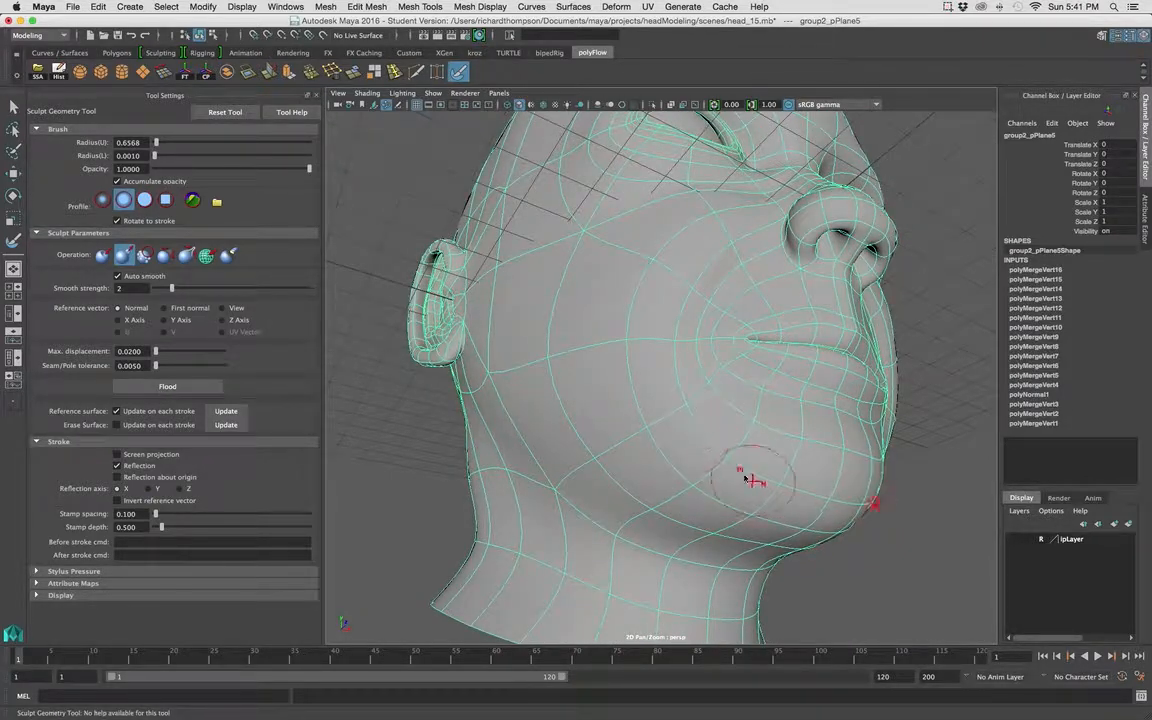
alt+drag(720, 476, 656, 503)
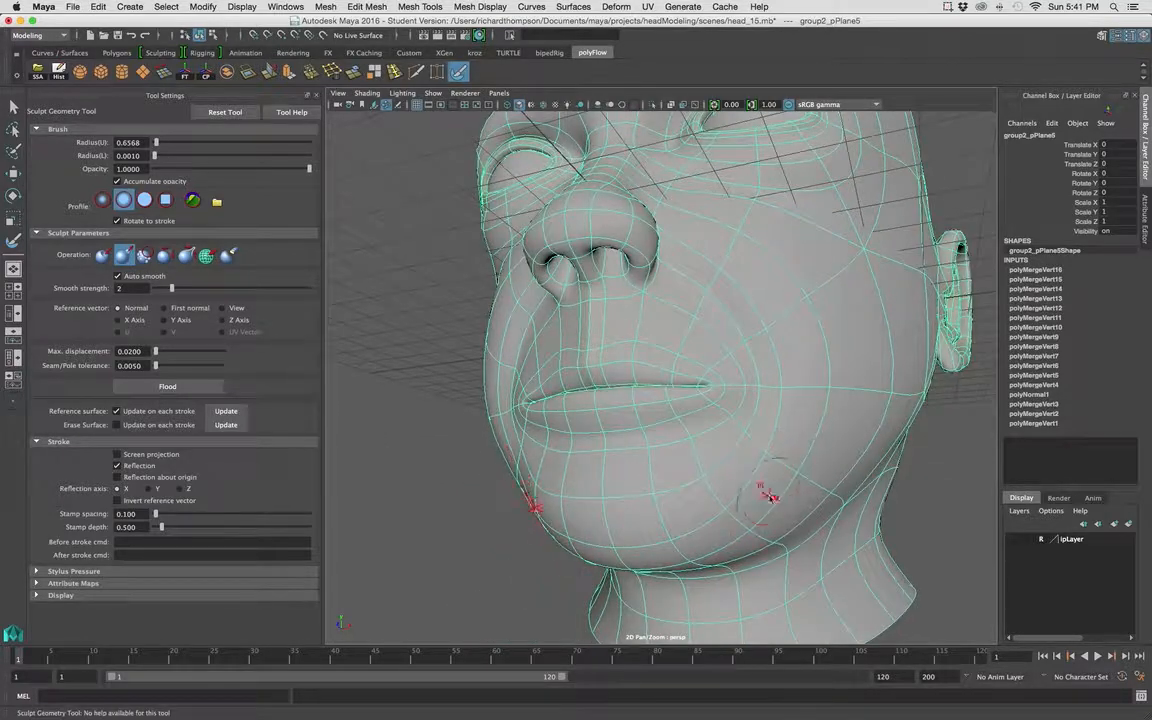
alt+drag(800, 514, 790, 541)
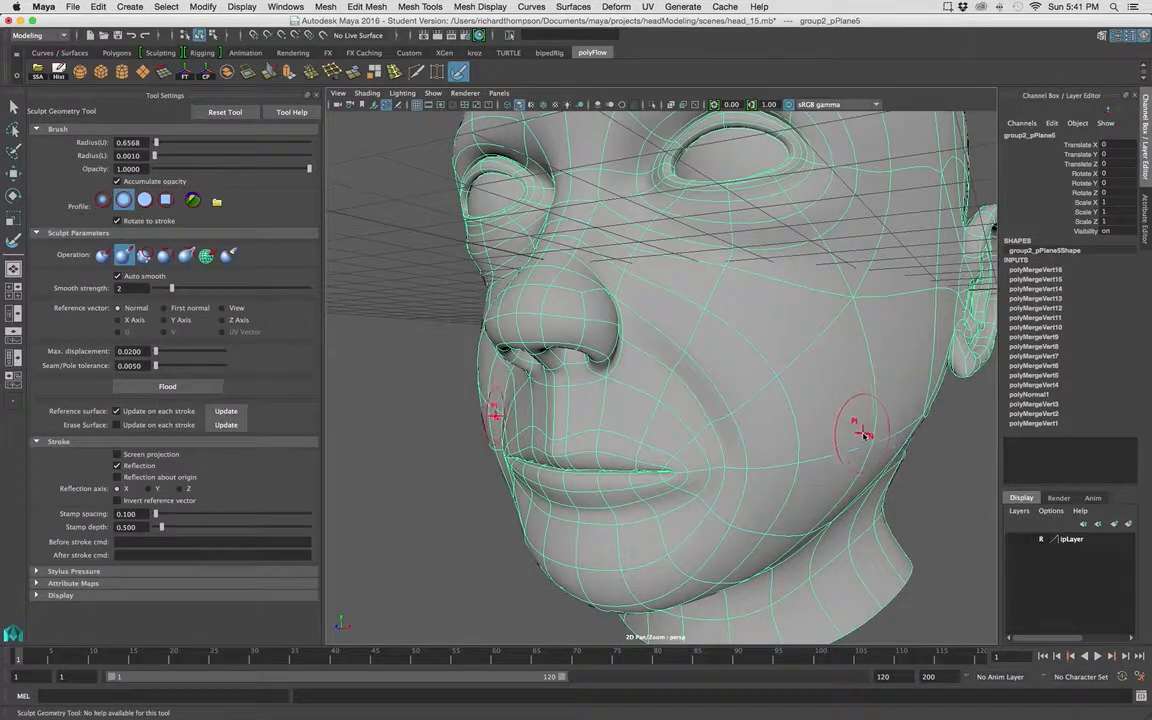
alt+drag(865, 435, 751, 458)
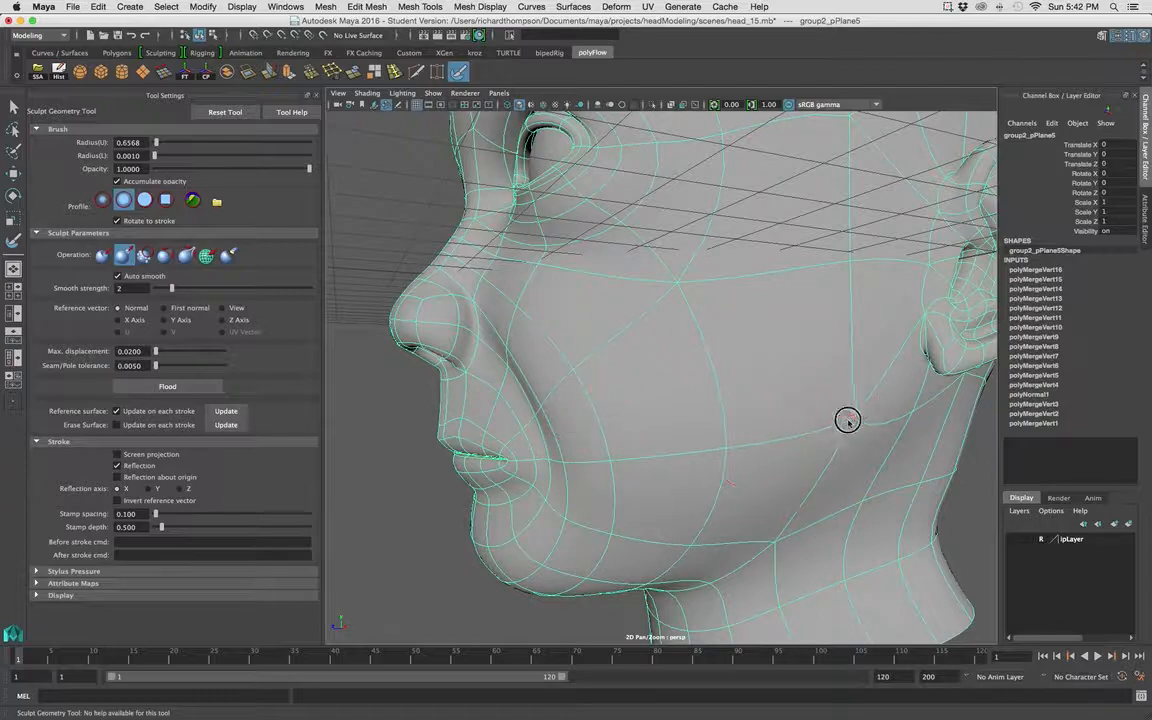
Pull out the surface below and behind the ear where the head meets the neck.
alt+drag(907, 411, 655, 442)
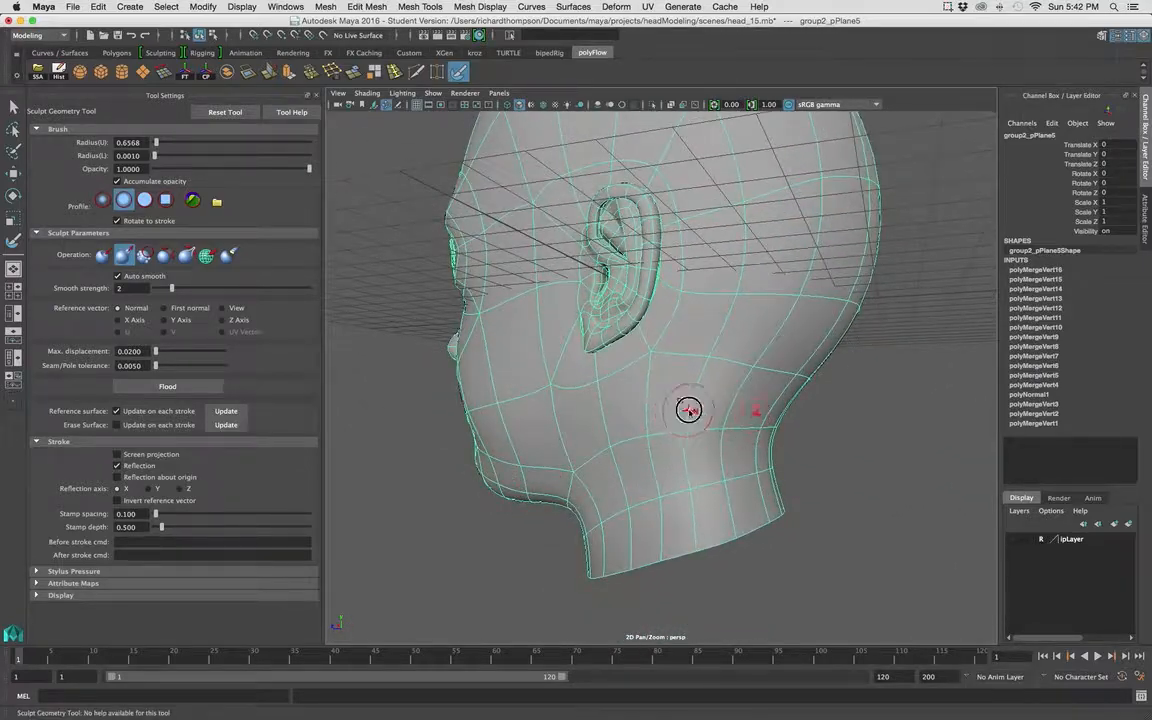
alt+right_drag(684, 430, 748, 455)
alt+drag(748, 455, 679, 463)
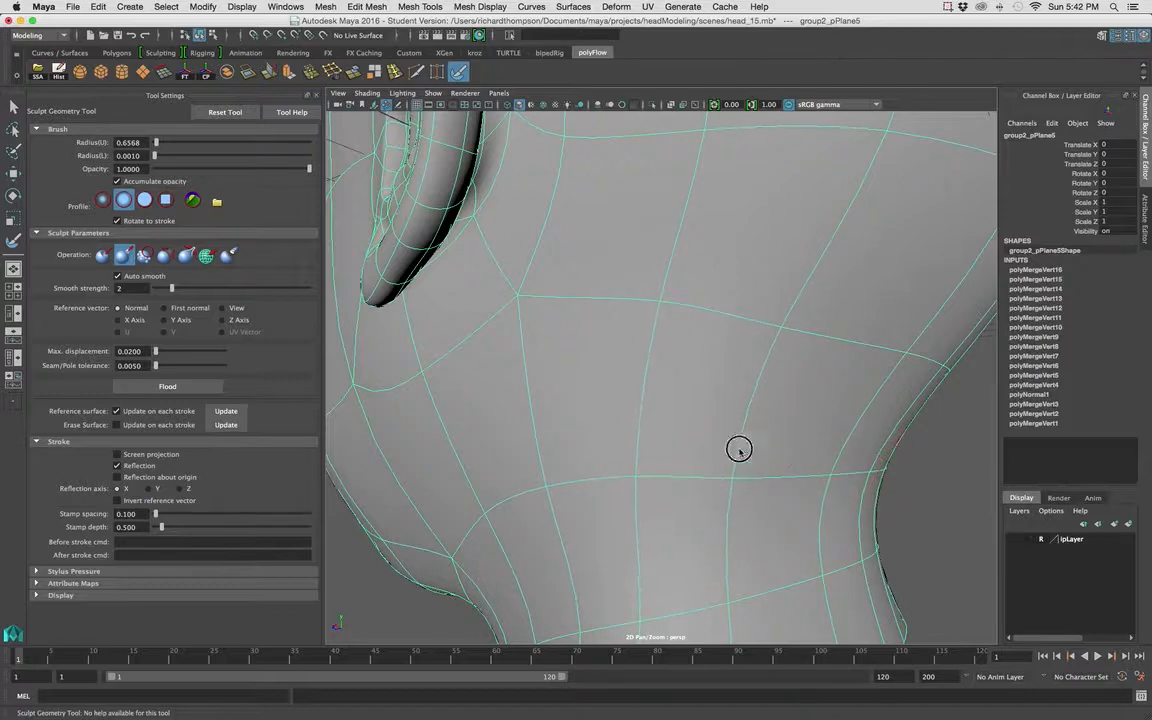
scroll(720, 450, down, 5)
alt+drag(699, 442, 661, 475)
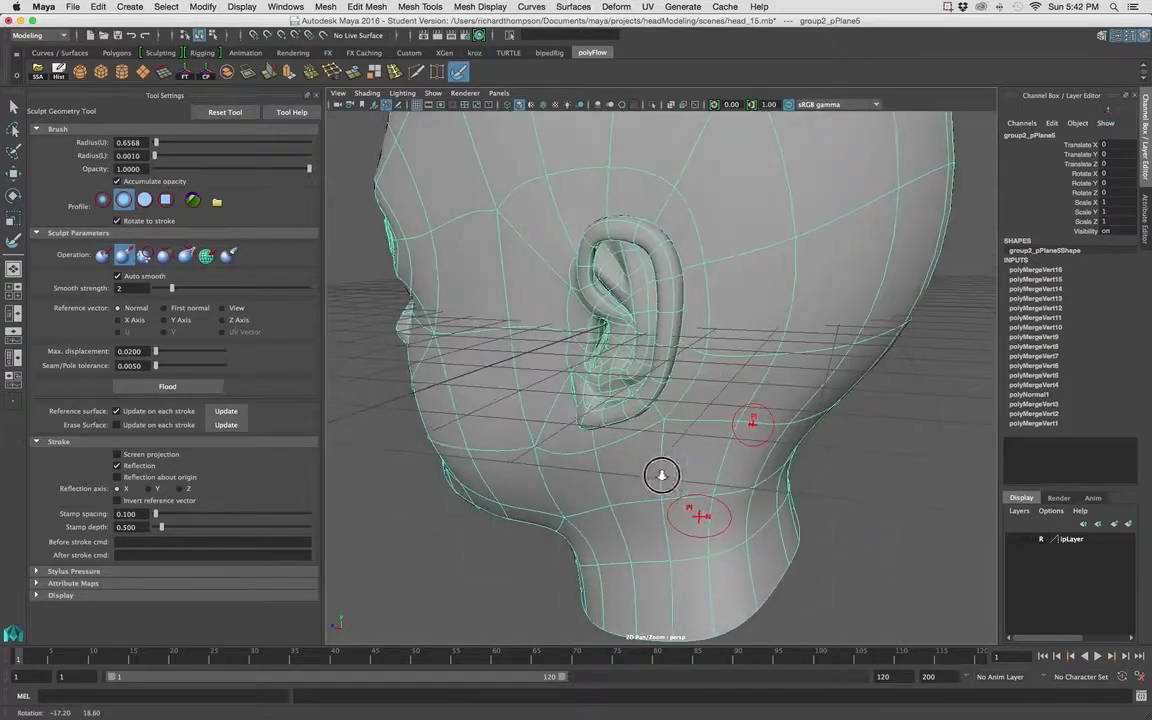
scroll(661, 475, up, 4)
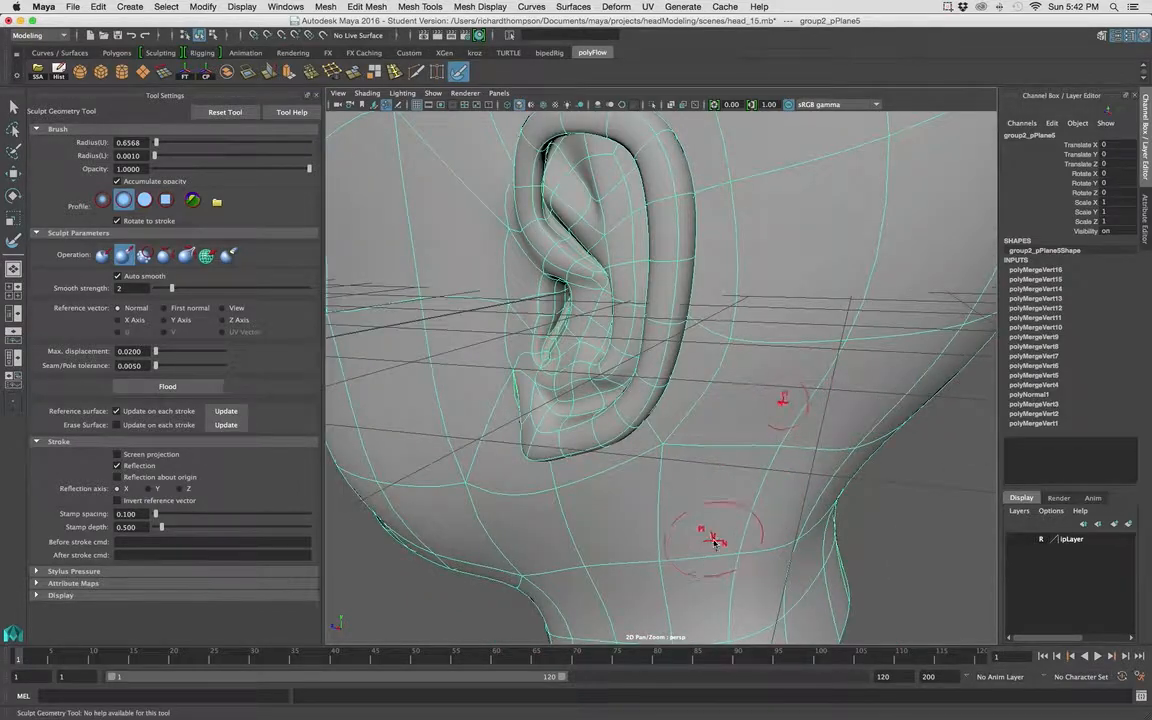
Try to smooth the surface below and behind the ear with the sculpt tool's Smooth operation.
click(143, 255)
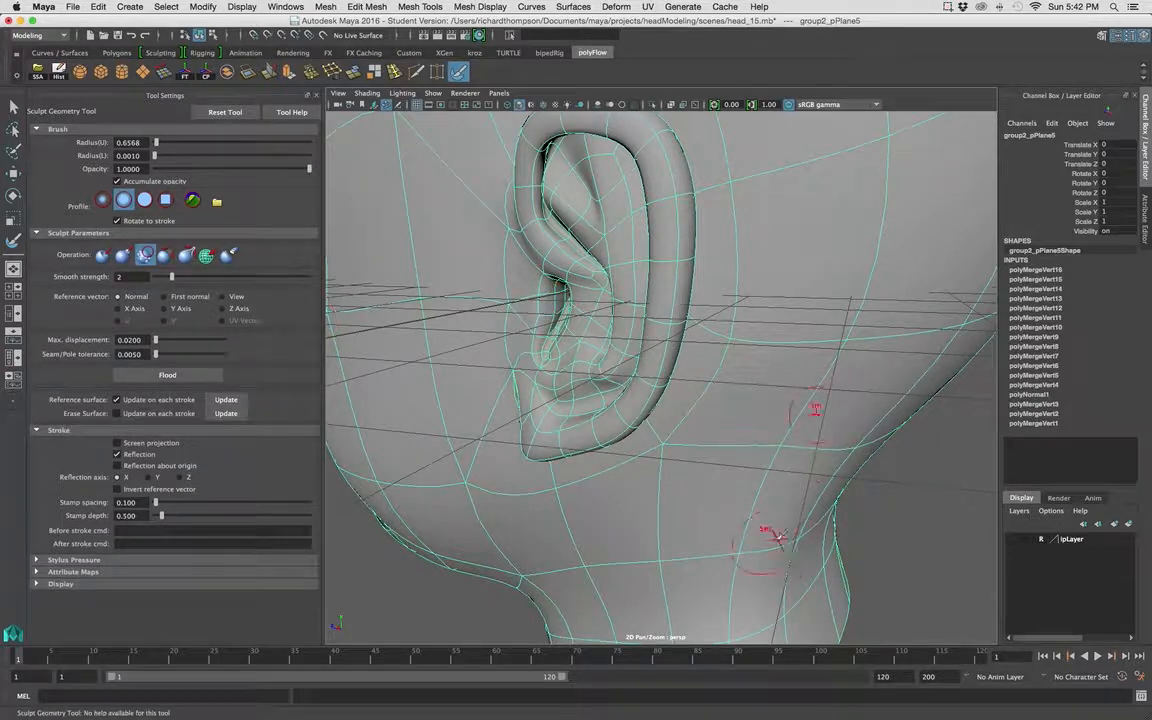
mouse_move(753, 528)
mouse_down()
mouse_move(794, 540)
mouse_move(763, 525)
mouse_move(742, 550)
mouse_move(730, 509)
mouse_move(702, 520)
mouse_up()
mouse_move(643, 457)
mouse_down()
mouse_move(668, 360)
mouse_move(596, 290)
mouse_move(682, 332)
mouse_up()
alt+right_drag(682, 332, 571, 401)
alt+middle_drag(571, 401, 568, 461)
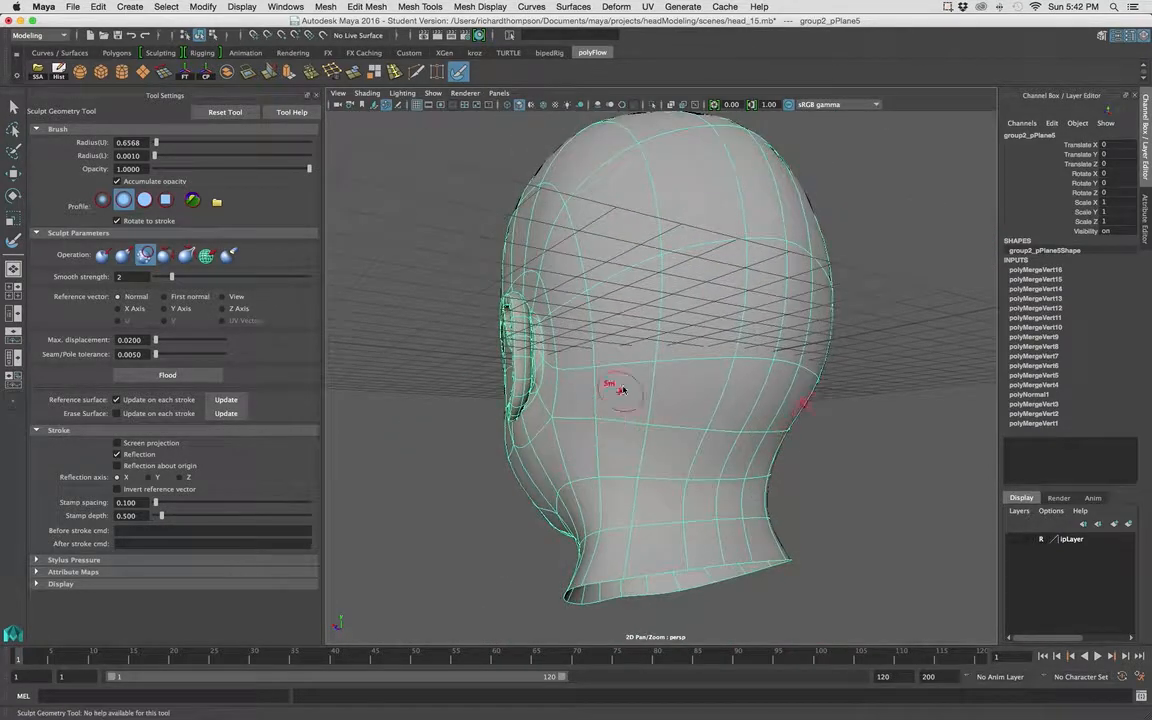
alt+drag(662, 330, 679, 259)
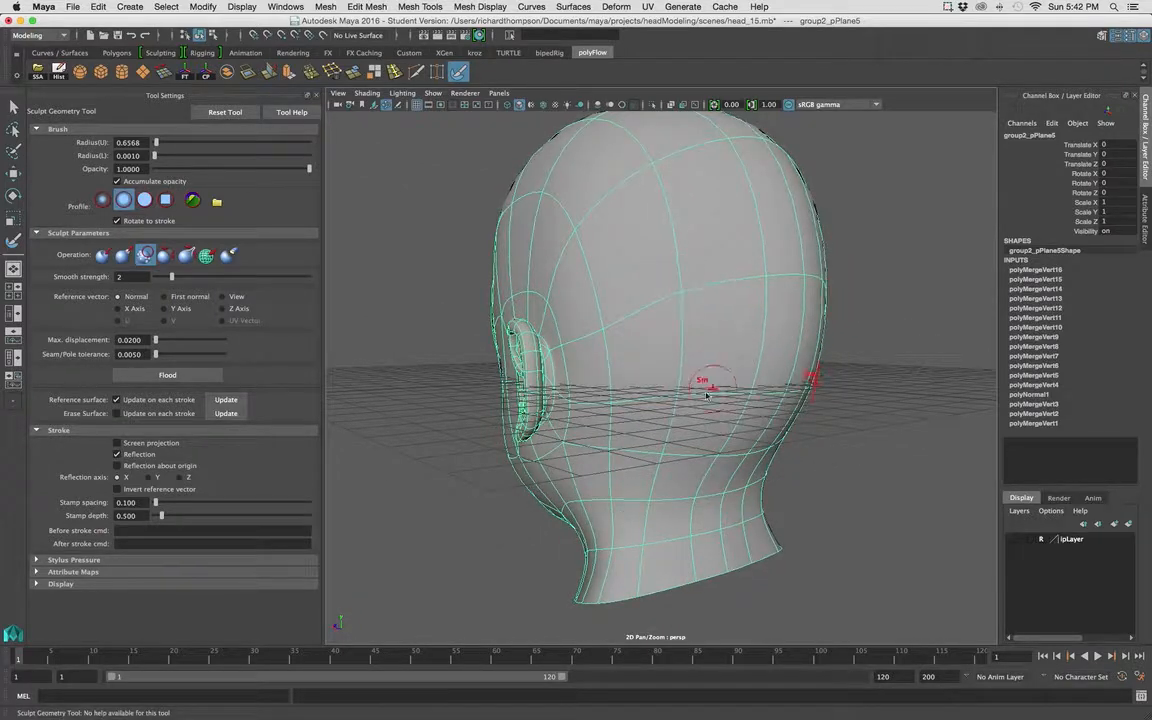
alt+drag(699, 386, 766, 374)
Undo the last four sculpting strokes on the head.
key(super+z)
key(super+z)
key(super+z)
key(super+z)
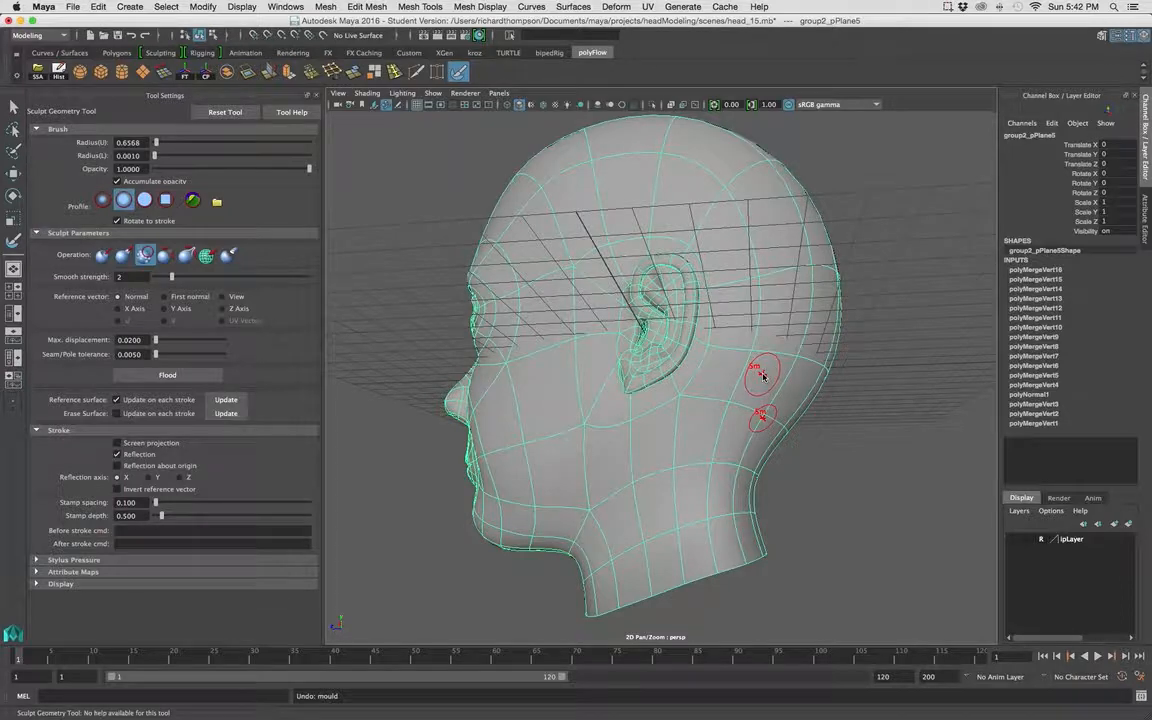
Switch the sculpt operation to Pull and pull out the back of the skull behind the ear toward the neck.
click(123, 255)
mouse_move(680, 420)
alt+mouse_down()
mouse_move(712, 419)
mouse_move(720, 400)
alt+mouse_up()
mouse_move(741, 233)
mouse_down()
mouse_move(733, 292)
mouse_move(745, 345)
mouse_up()
mouse_move(765, 265)
alt+mouse_down()
mouse_move(730, 329)
mouse_move(724, 390)
mouse_move(750, 410)
mouse_move(748, 391)
alt+mouse_up()
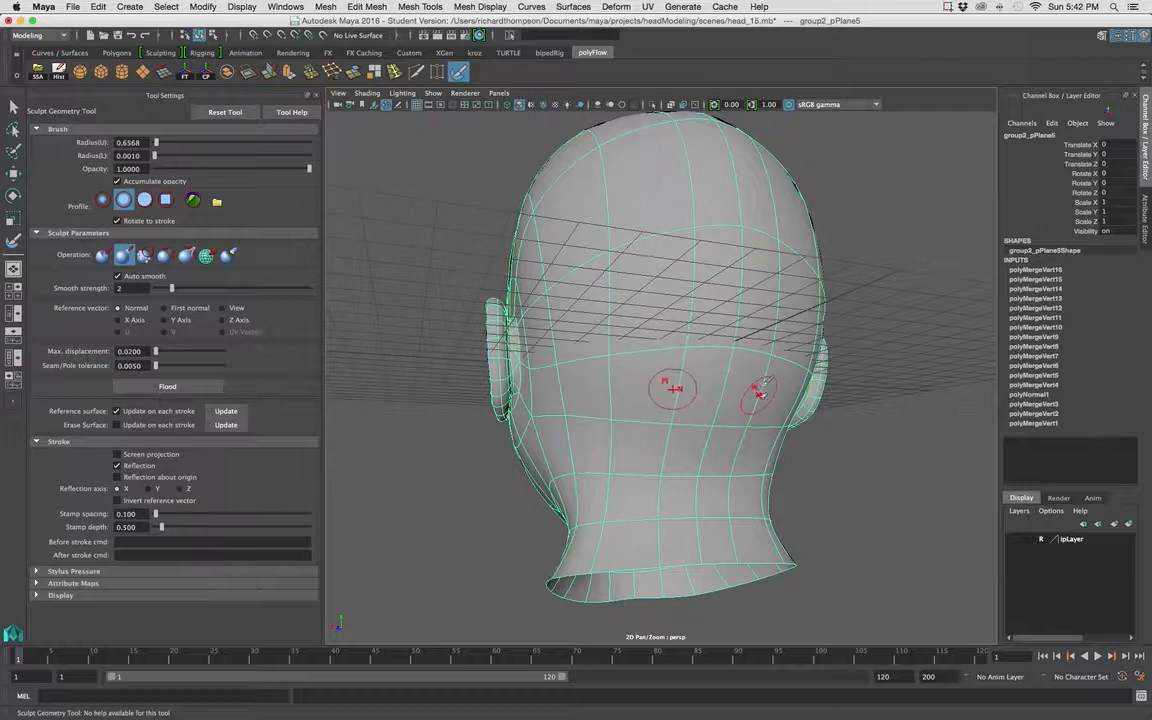
alt+drag(753, 399, 694, 380)
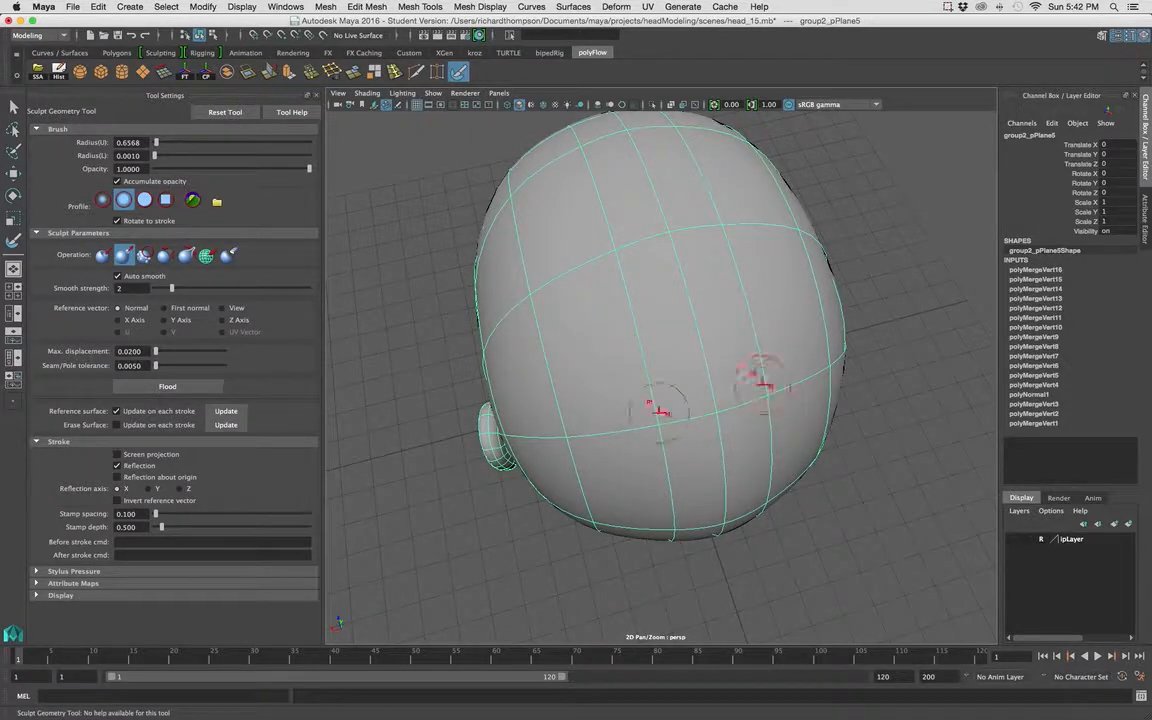
Pull out the crown and the upper back of the skull with mirrored strokes.
mouse_move(694, 296)
alt+mouse_down()
mouse_move(681, 323)
mouse_move(692, 392)
alt+mouse_up()
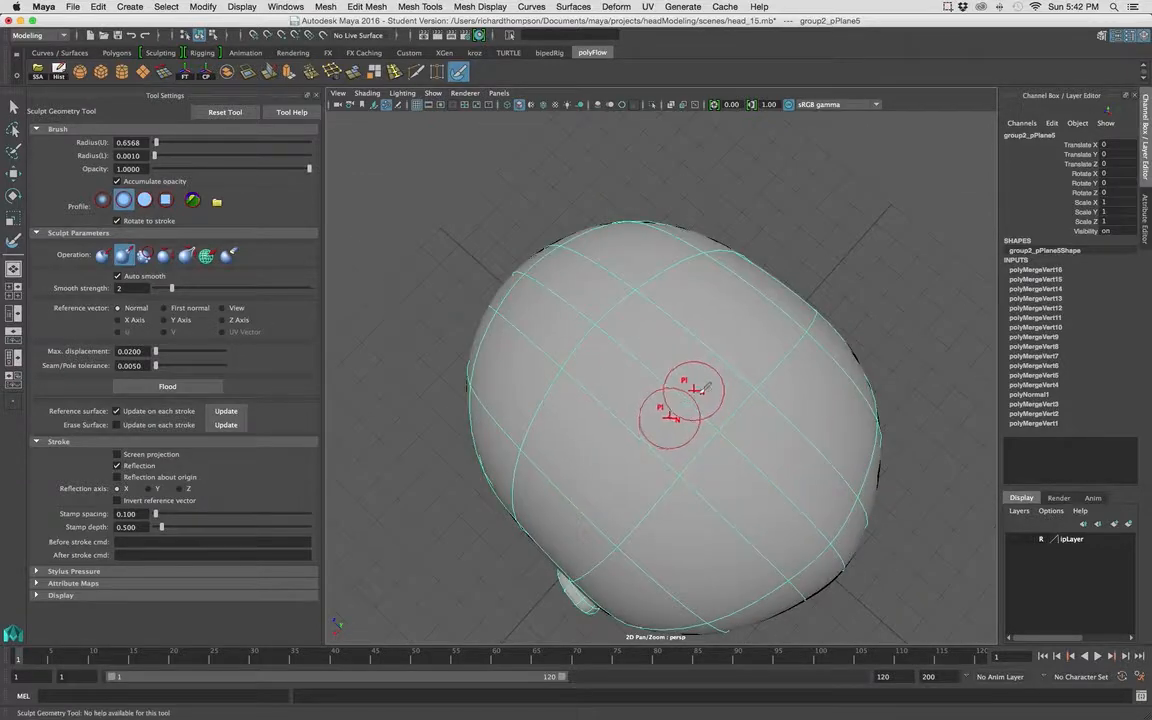
alt+right_drag(692, 392, 789, 401)
alt+drag(770, 298, 636, 354)
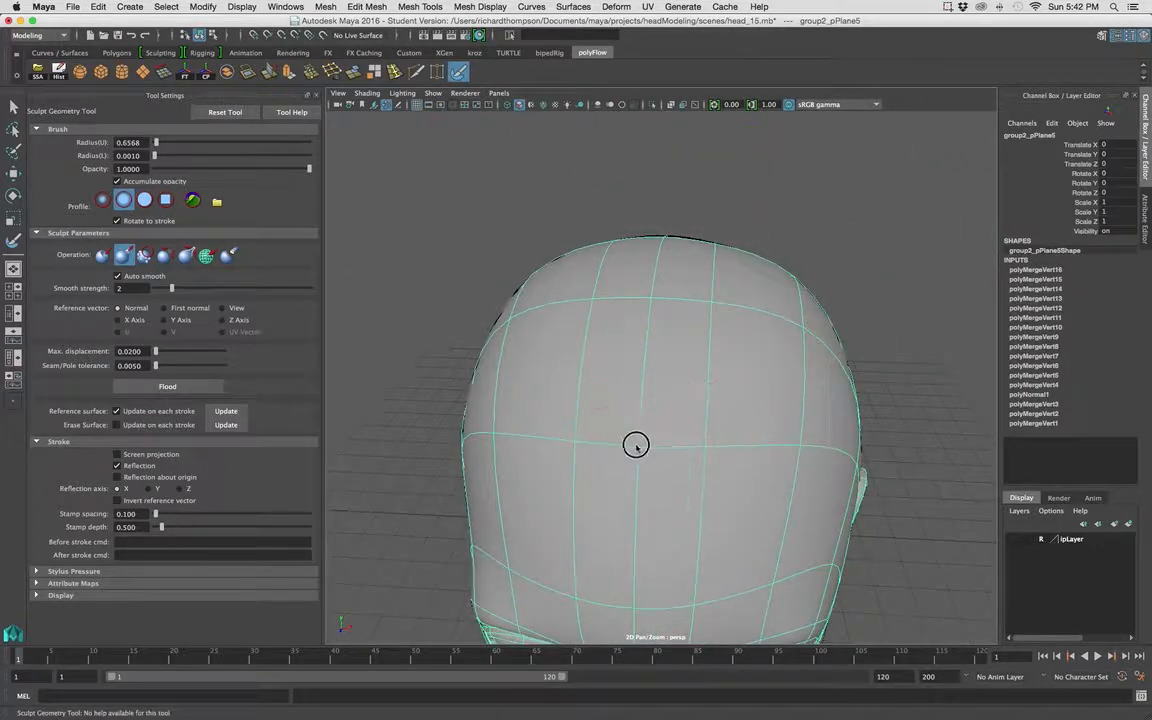
alt+drag(610, 473, 508, 379)
scroll(657, 373, up, 5)
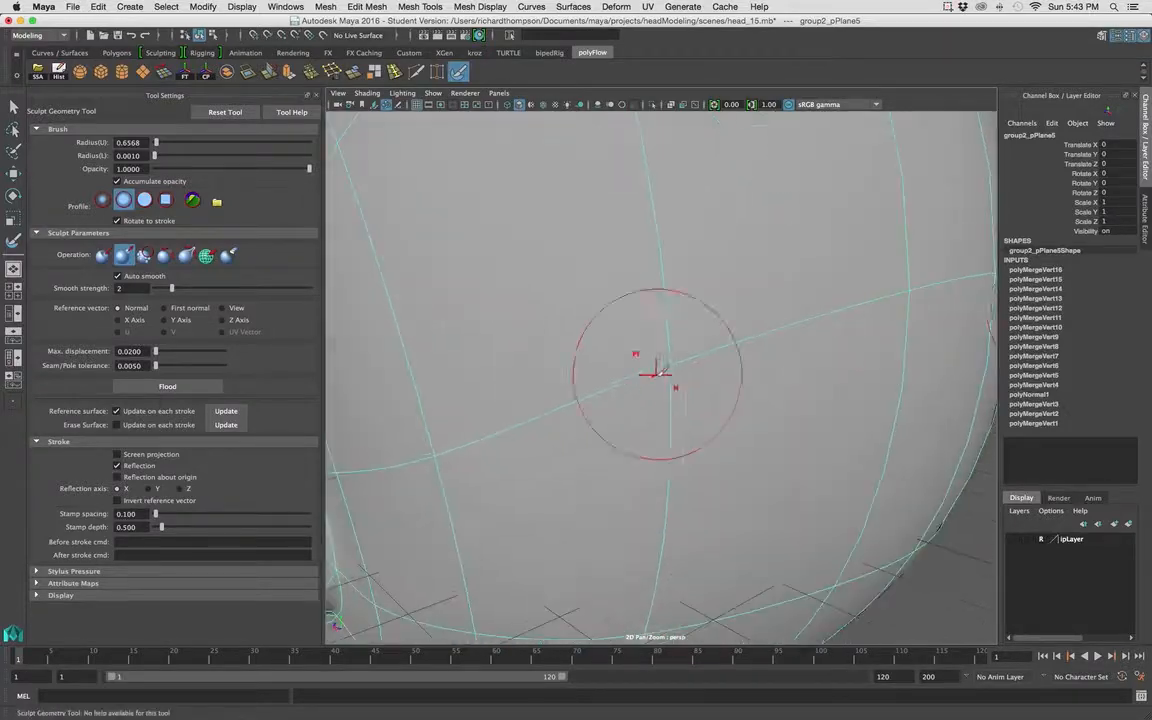
alt+middle_drag(657, 373, 729, 337)
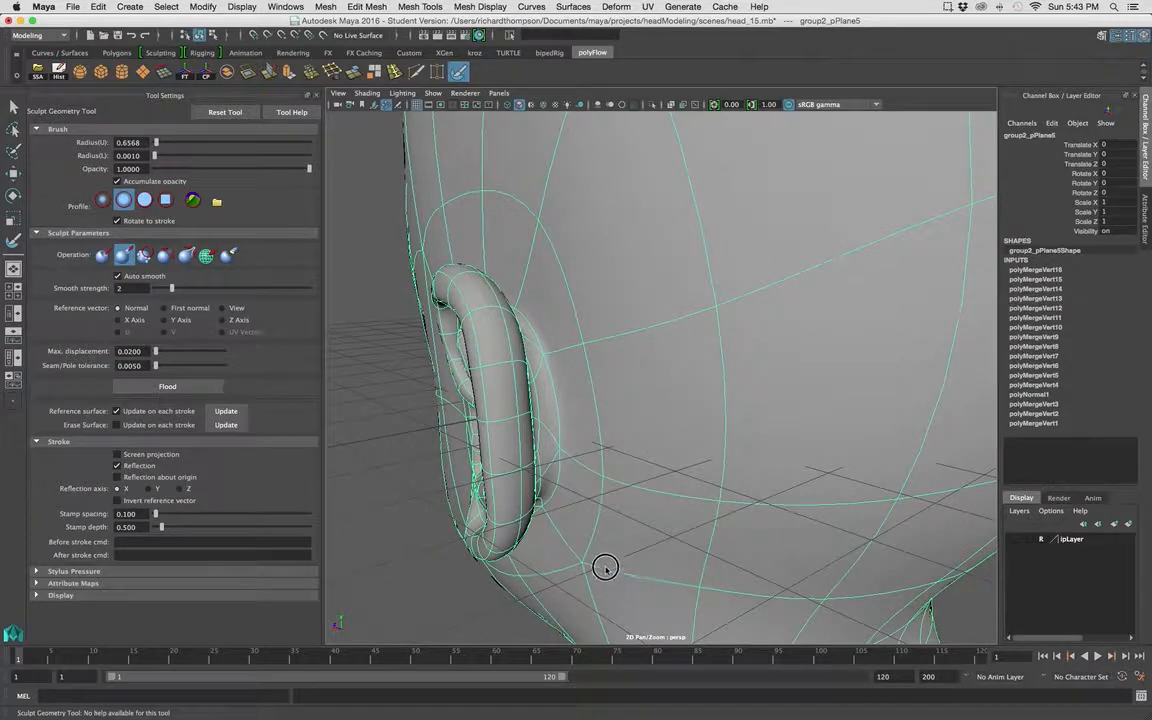
Pull out the side of the head above the ear and the temple between the ear and the eye.
mouse_move(601, 581)
alt+mouse_down()
mouse_move(609, 452)
mouse_move(613, 462)
alt+mouse_up()
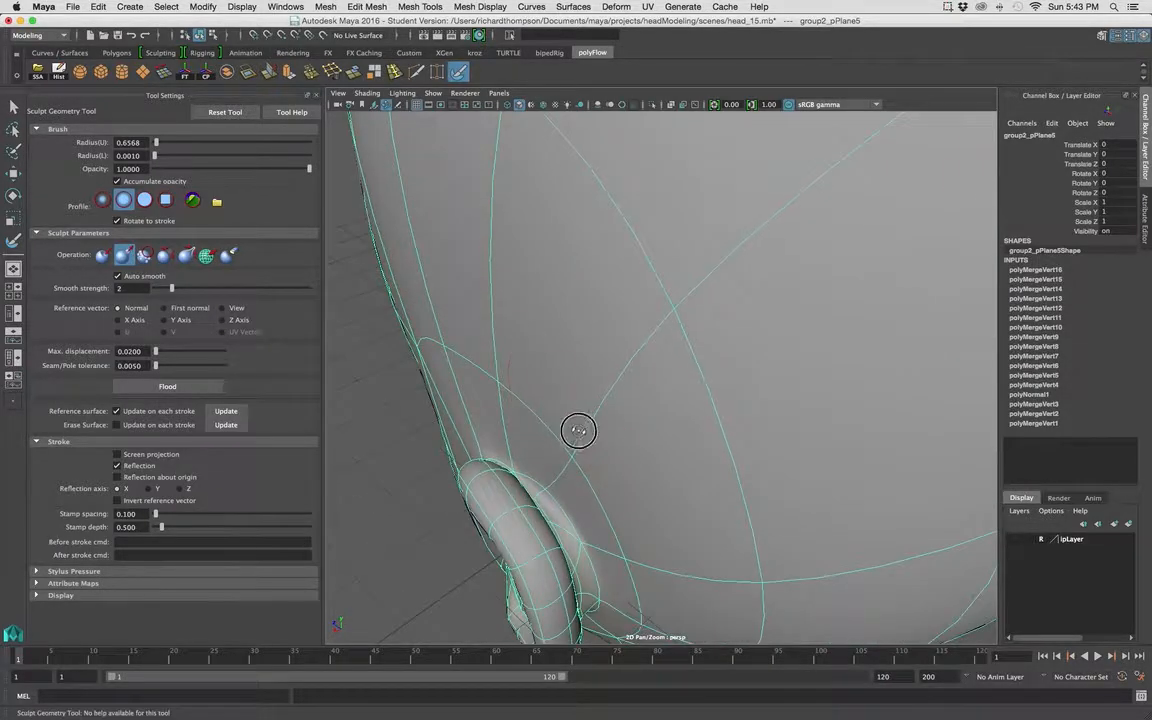
alt+drag(518, 354, 548, 342)
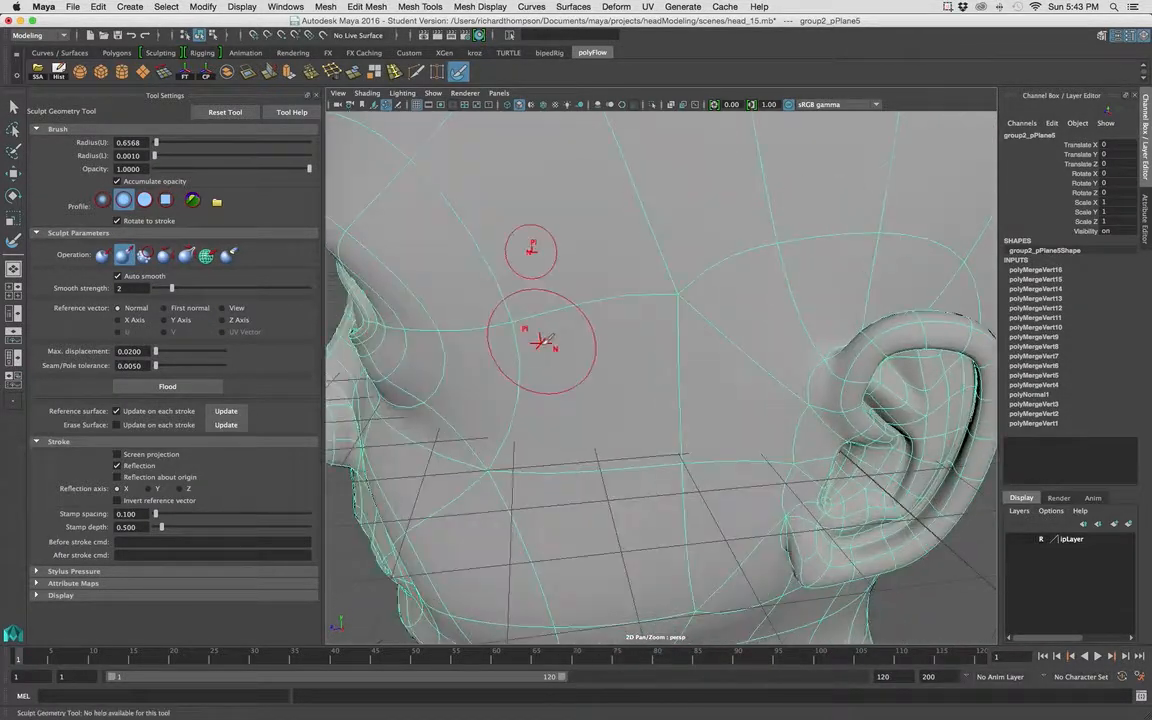
alt+drag(613, 314, 733, 280)
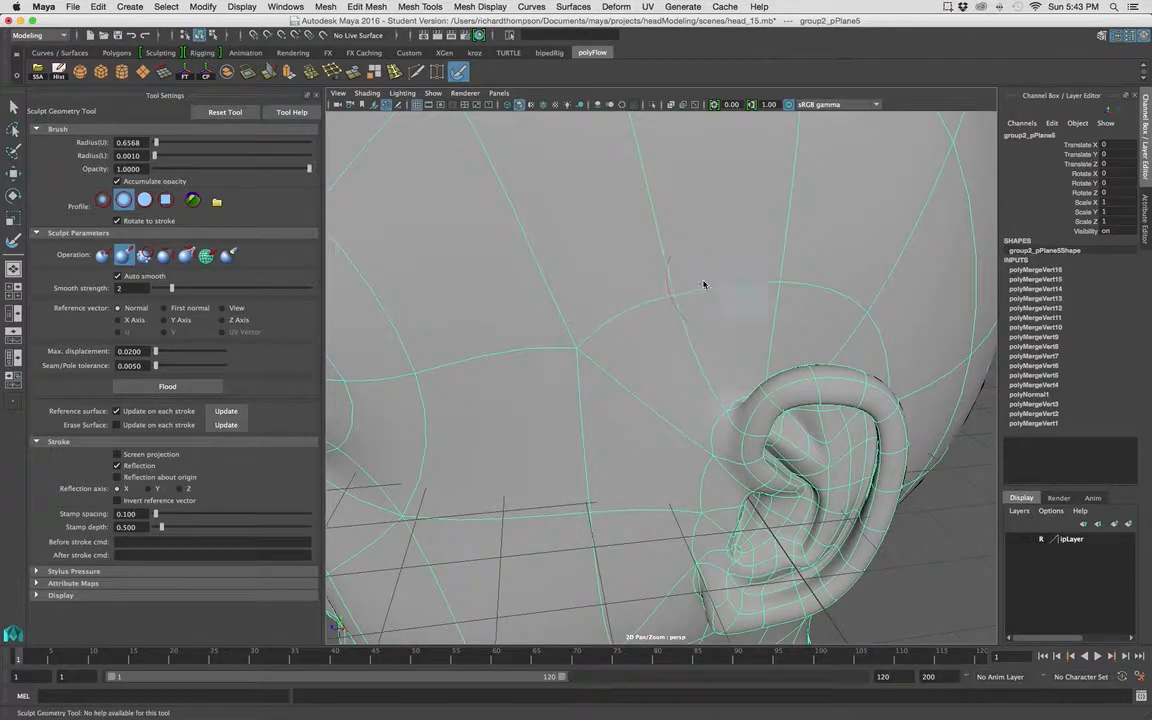
mouse_move(594, 366)
alt+mouse_down()
mouse_move(550, 386)
mouse_move(489, 373)
mouse_move(597, 321)
mouse_move(662, 328)
mouse_move(658, 342)
mouse_move(680, 350)
alt+mouse_up()
Pull out the cheek in front of the ear and the underside of the chin.
alt+right_drag(748, 355, 609, 339)
alt+drag(609, 339, 632, 345)
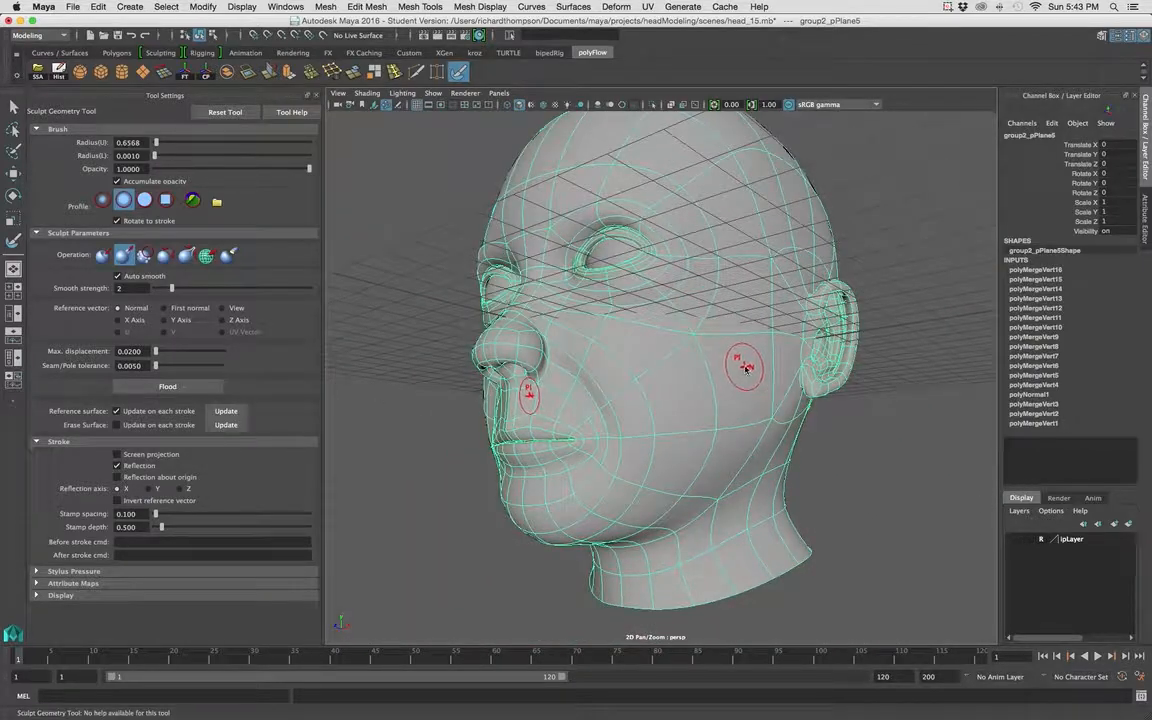
alt+drag(745, 369, 690, 421)
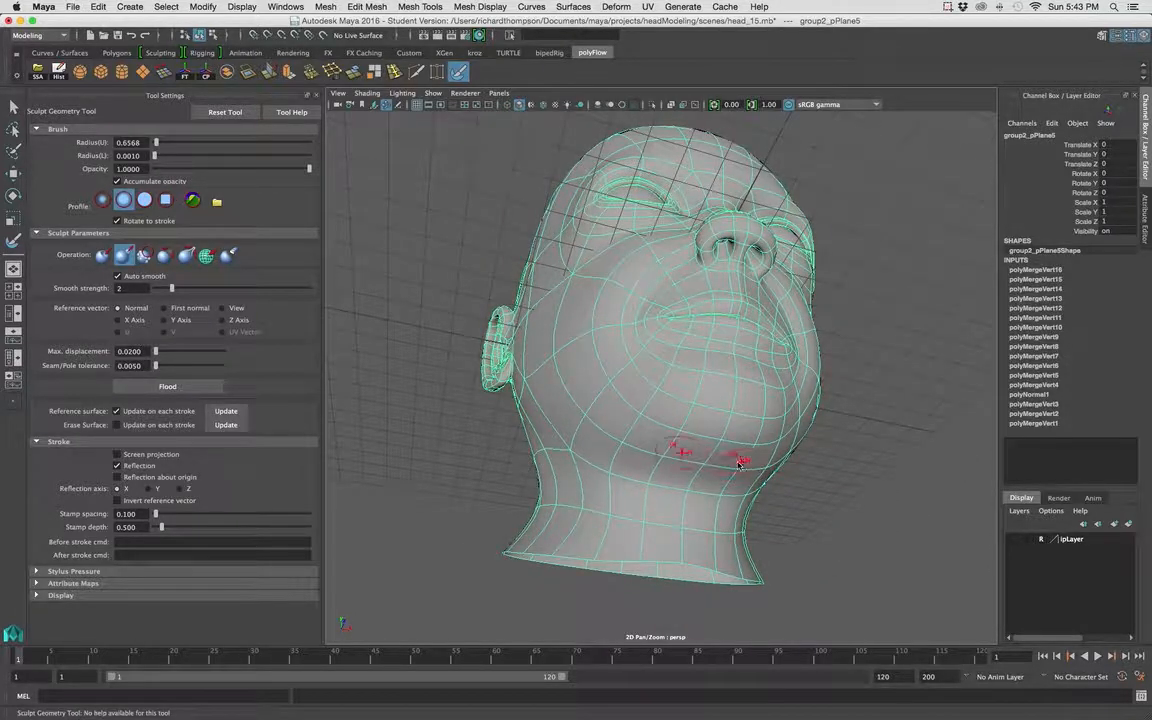
Set the sculpt brush radius to 0.2050 and pull out the philtrum ridges between the nose and upper lip.
alt+drag(740, 462, 584, 483)
alt+right_drag(584, 483, 775, 490)
alt+drag(748, 470, 782, 472)
alt+middle_drag(528, 434, 647, 402)
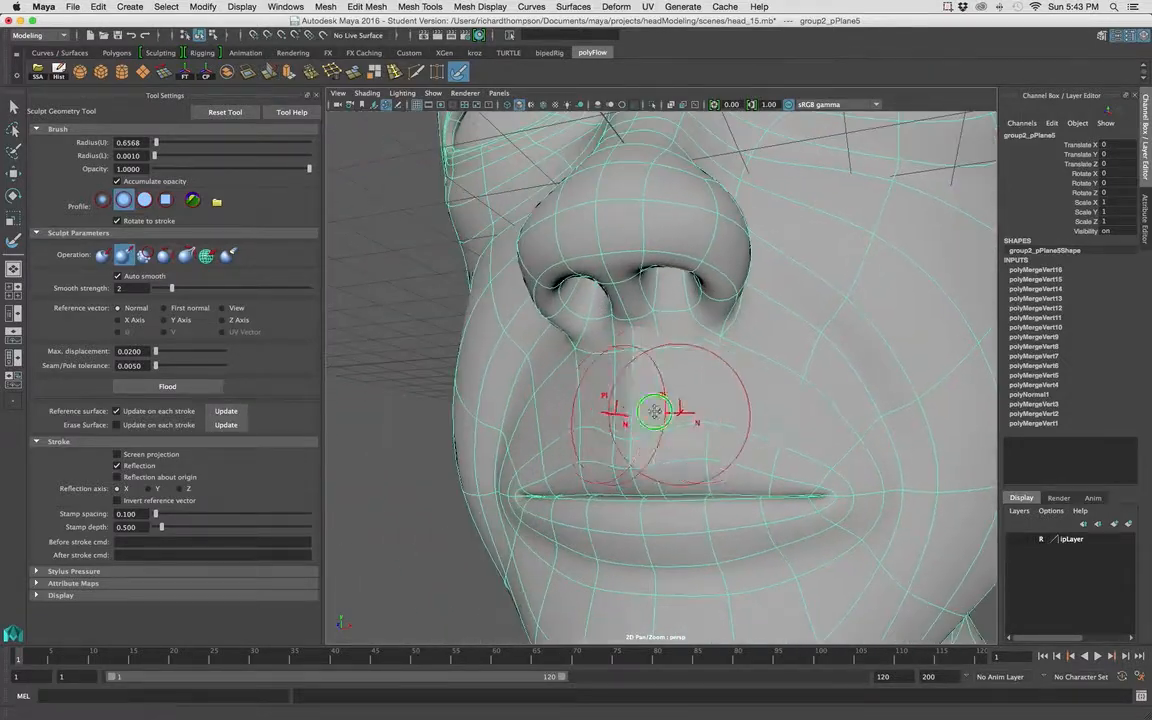
alt+right_drag(550, 411, 617, 411)
drag(616, 411, 596, 407)
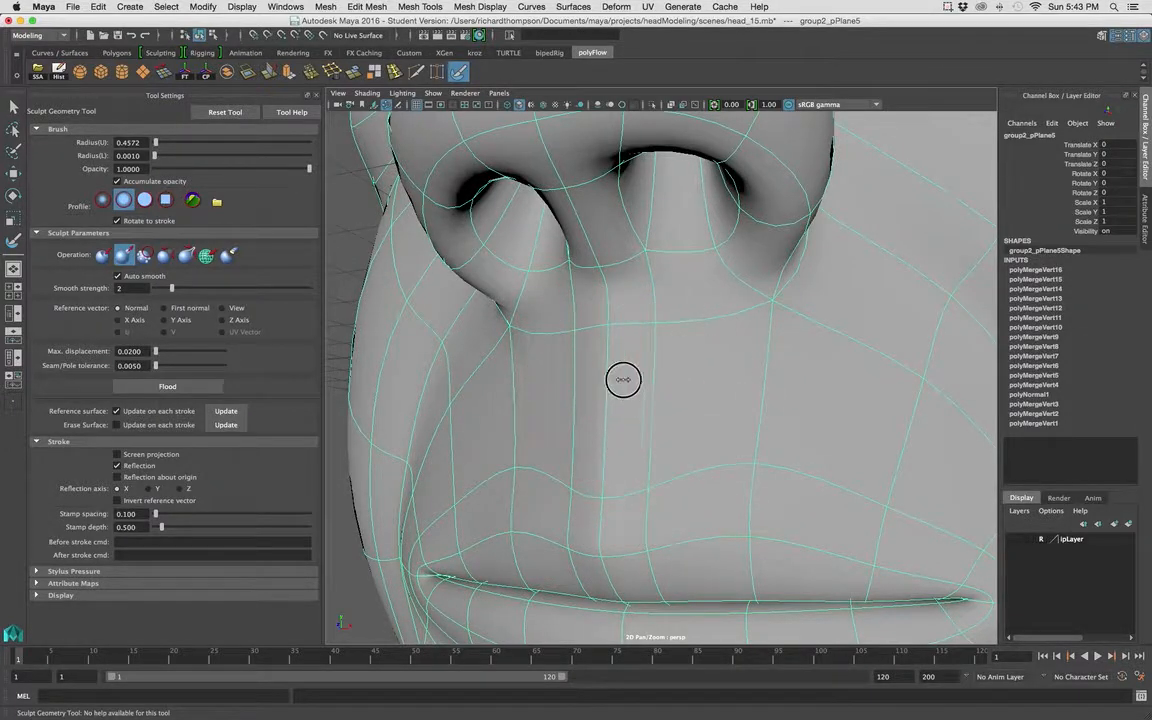
mouse_move(587, 321)
mouse_down()
mouse_move(603, 322)
mouse_move(591, 423)
mouse_up()
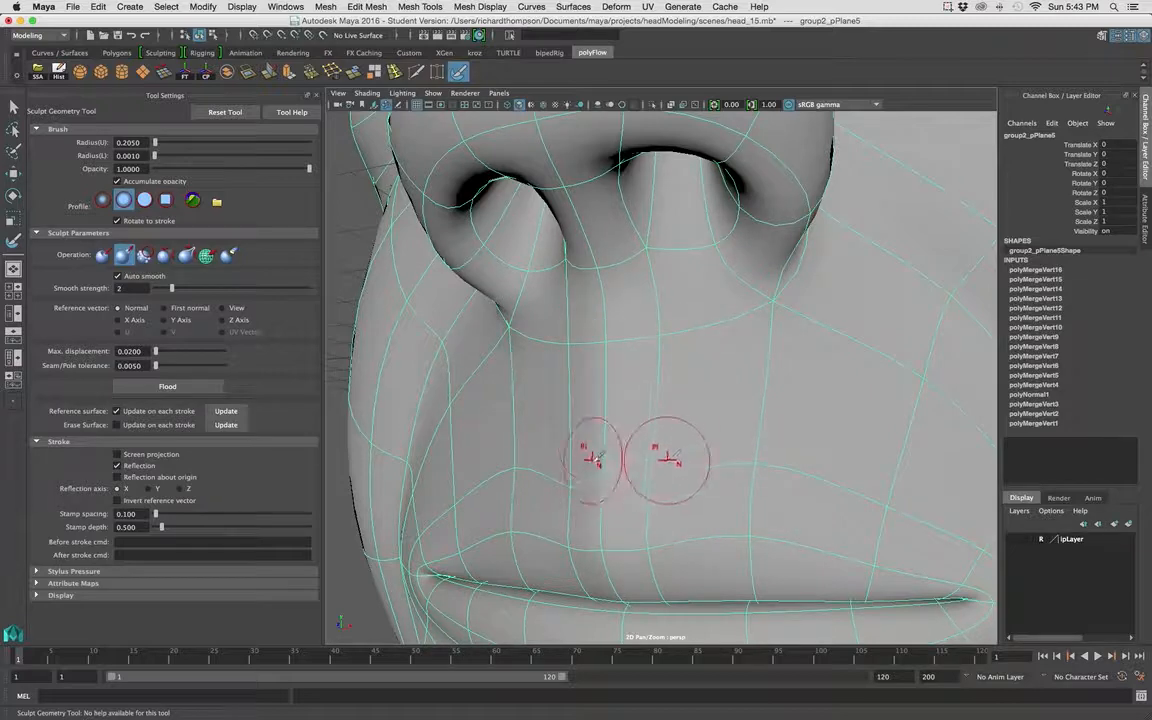
Pull out the lower ends of the philtrum ridges where they meet the upper lip with mirrored strokes.
alt+right_drag(735, 423, 645, 429)
alt+drag(645, 429, 517, 355)
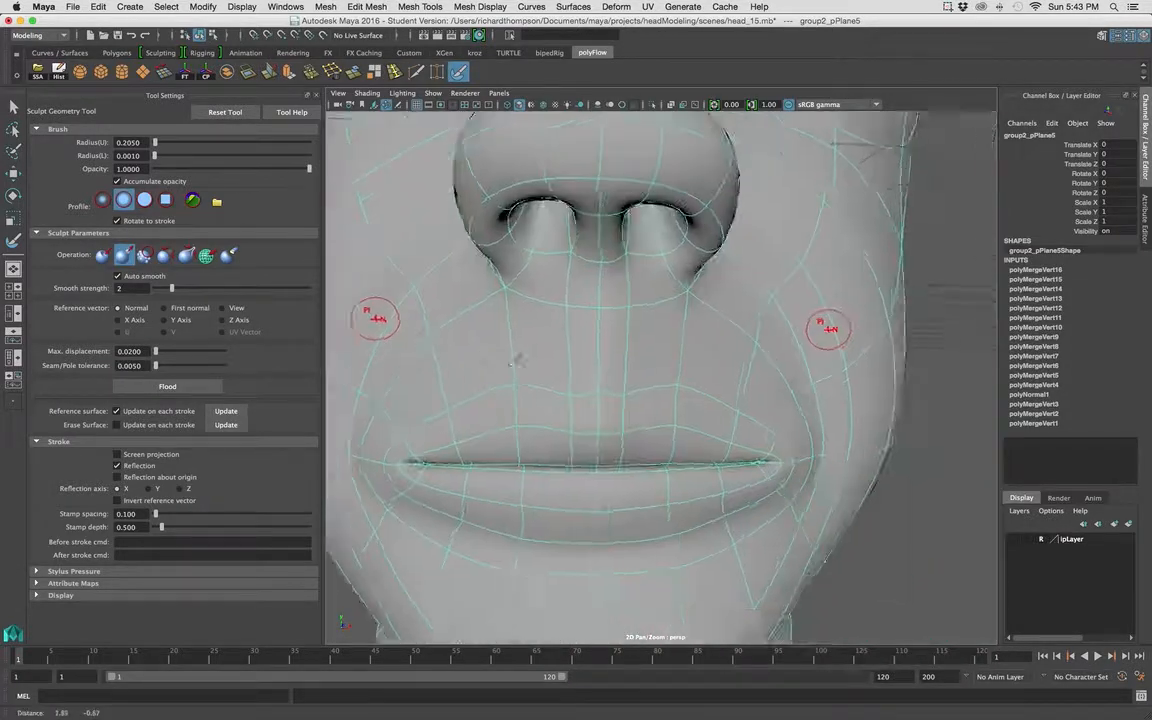
alt+right_drag(517, 355, 655, 367)
alt+drag(655, 367, 717, 378)
alt+right_drag(717, 378, 709, 383)
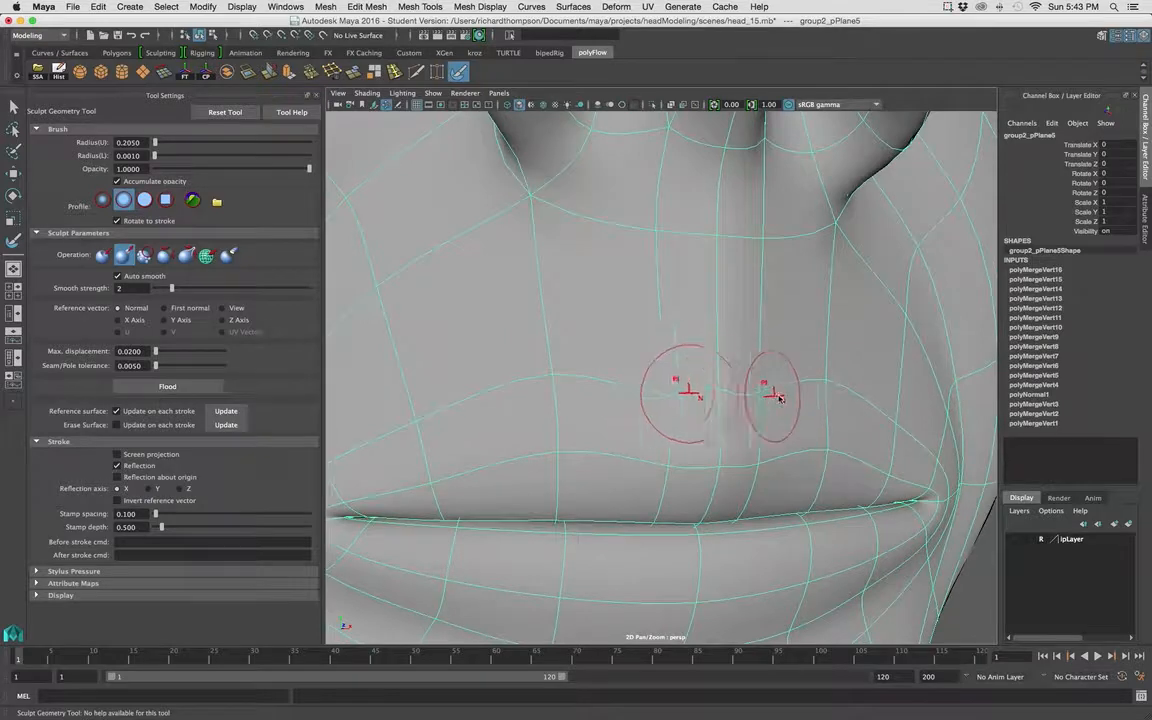
alt+right_drag(810, 398, 730, 380)
alt+drag(730, 380, 694, 368)
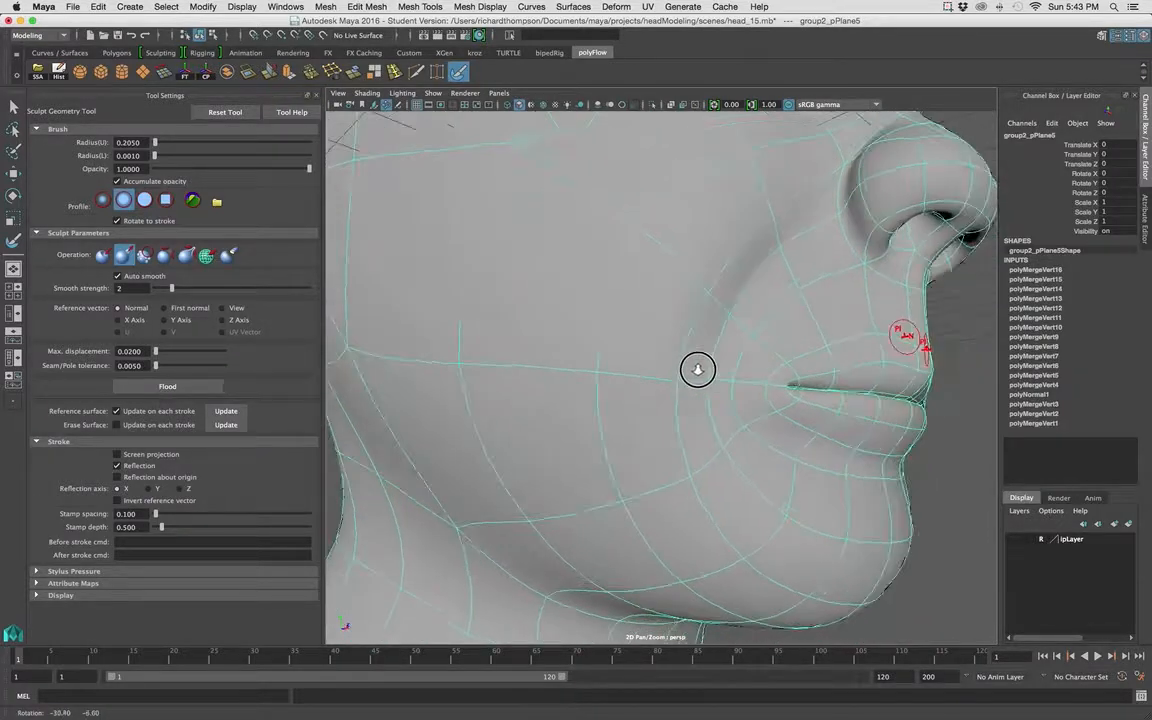
alt+right_drag(694, 368, 743, 367)
alt+drag(743, 366, 411, 399)
alt+right_drag(411, 399, 690, 355)
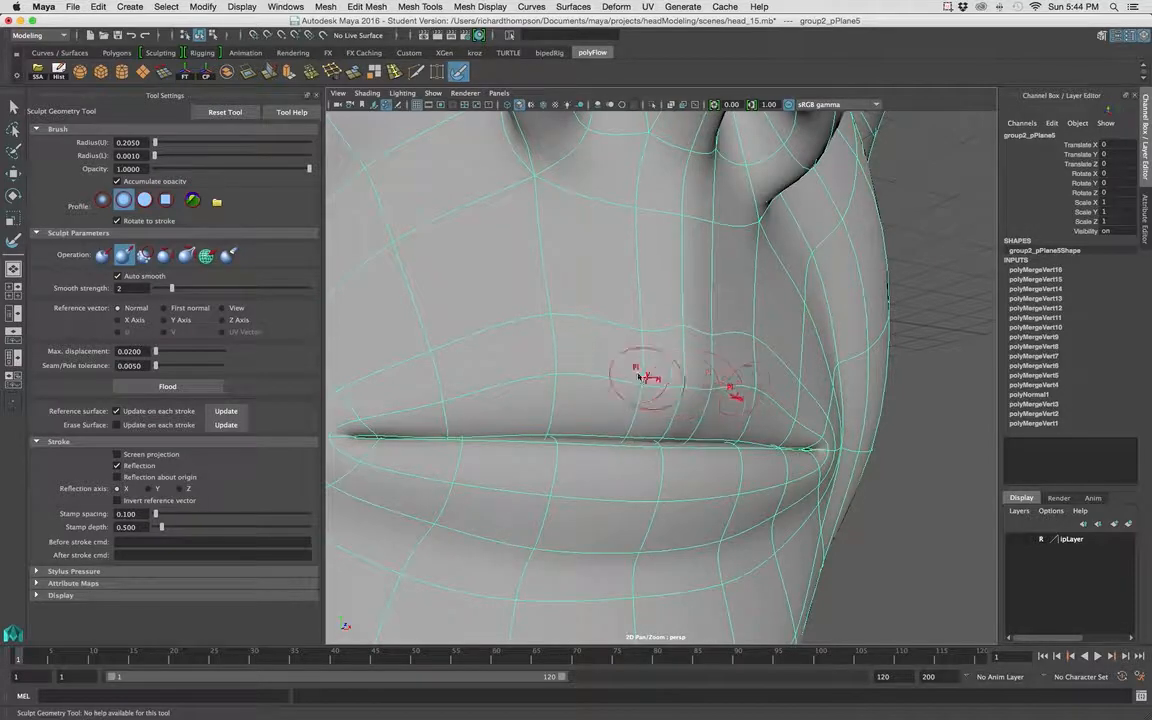
Undo the last two sculpting strokes around the upper lip.
alt+drag(638, 375, 617, 373)
alt+right_drag(617, 373, 566, 368)
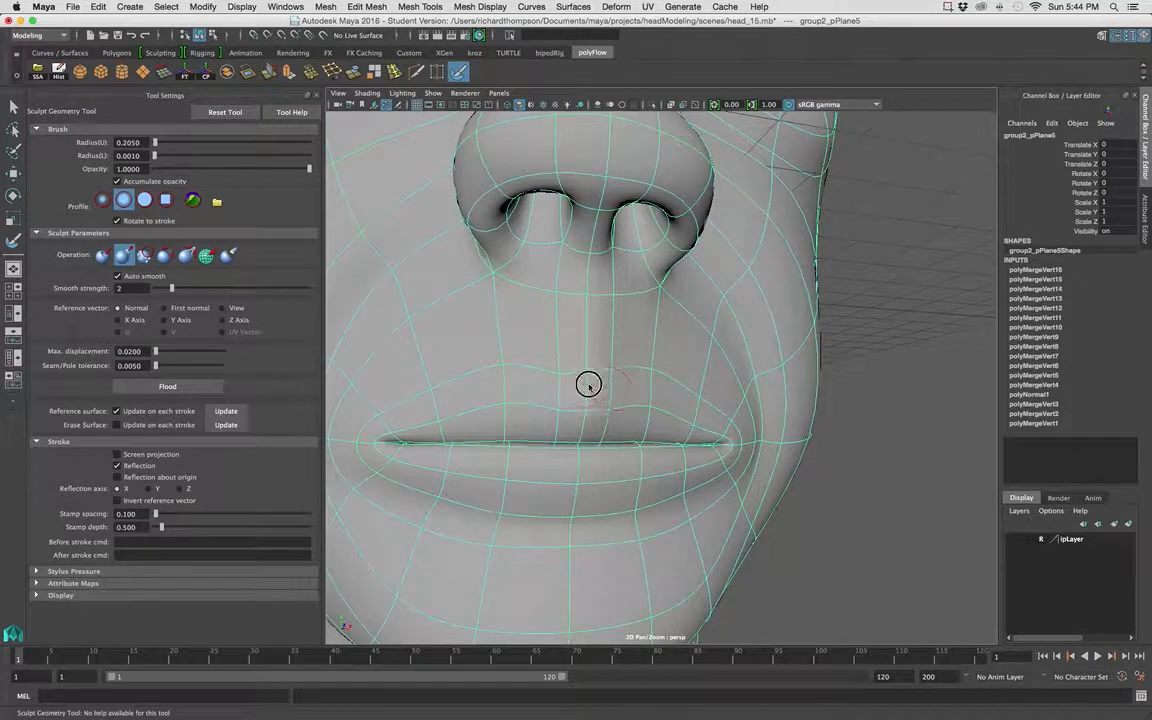
alt+drag(570, 377, 599, 373)
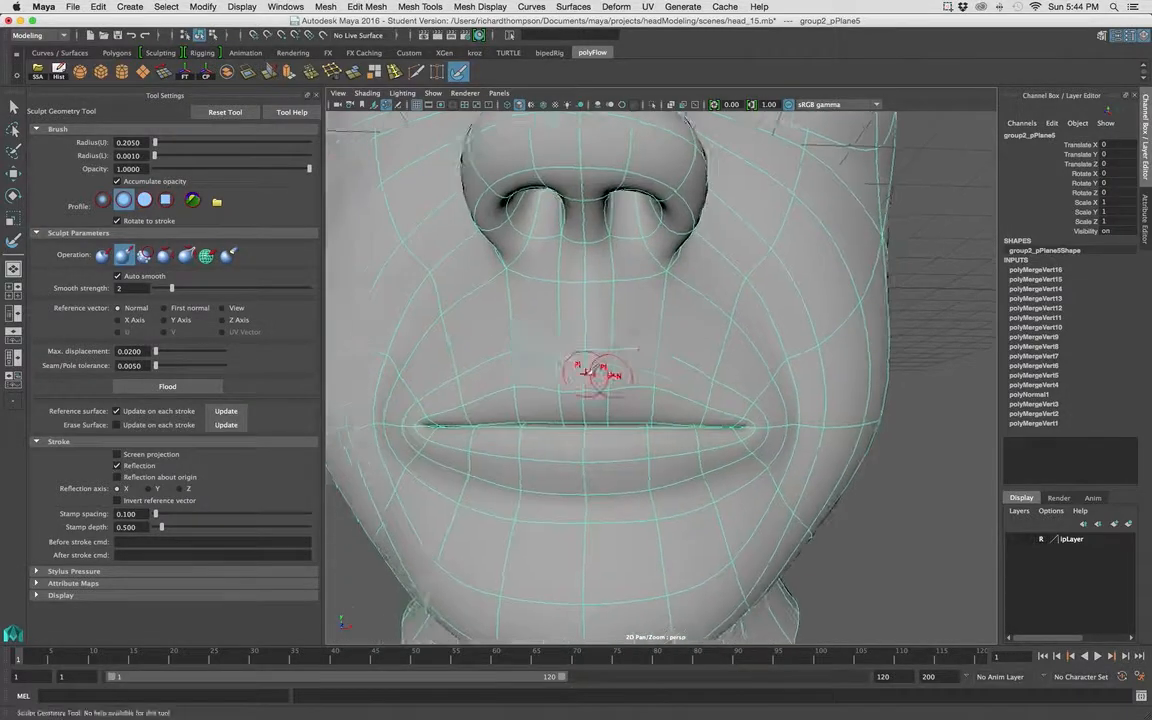
alt+right_drag(599, 373, 704, 382)
key(ctrl+z)
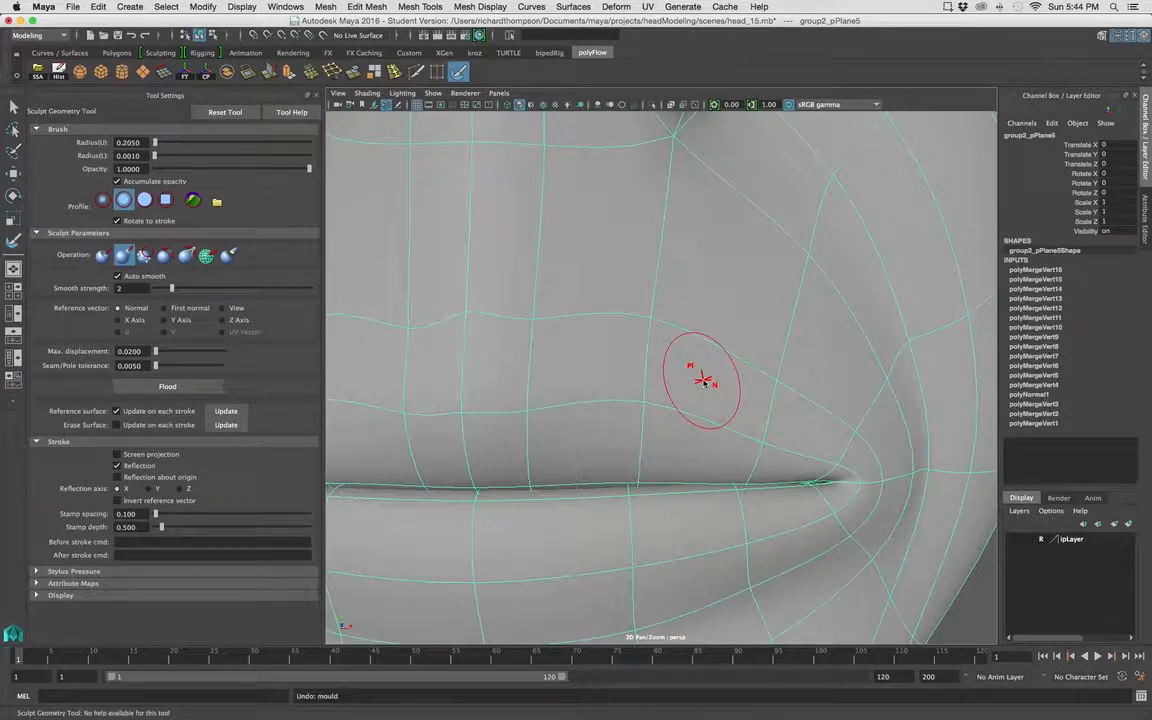
key(ctrl+z)
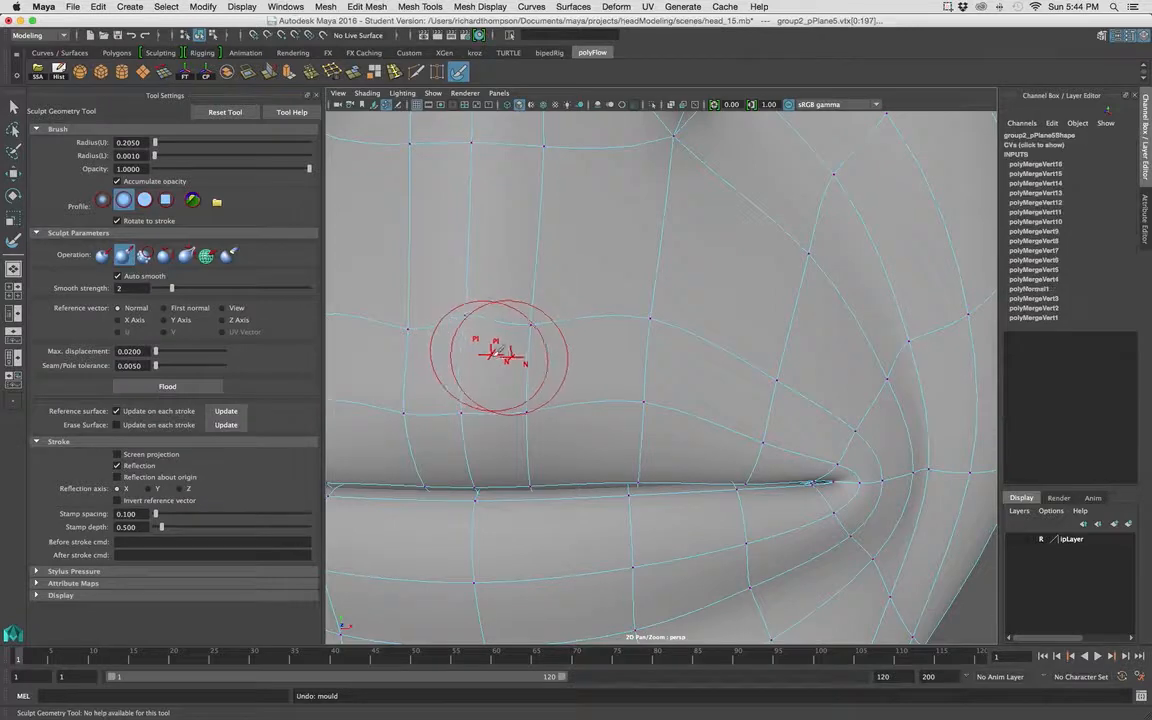
Switch to the Move tool and examine the deselected head's shape around the mouth, front and side.
click(14, 175)
alt+right_drag(585, 304, 626, 314)
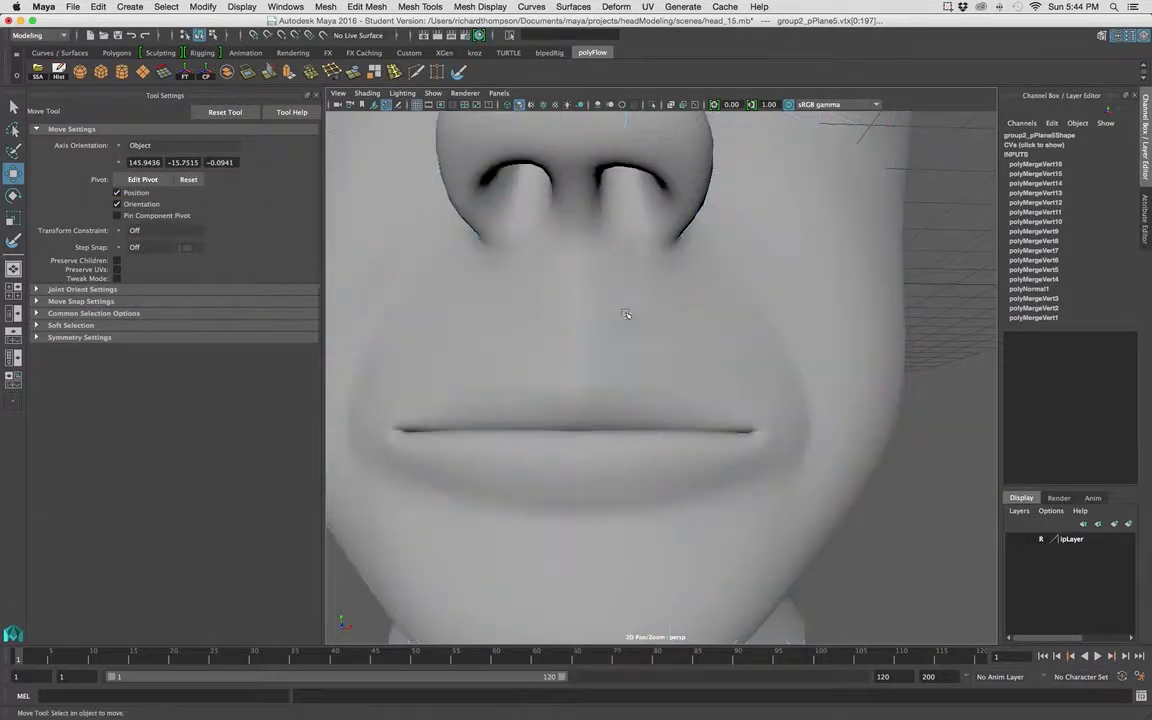
alt+drag(626, 314, 744, 400)
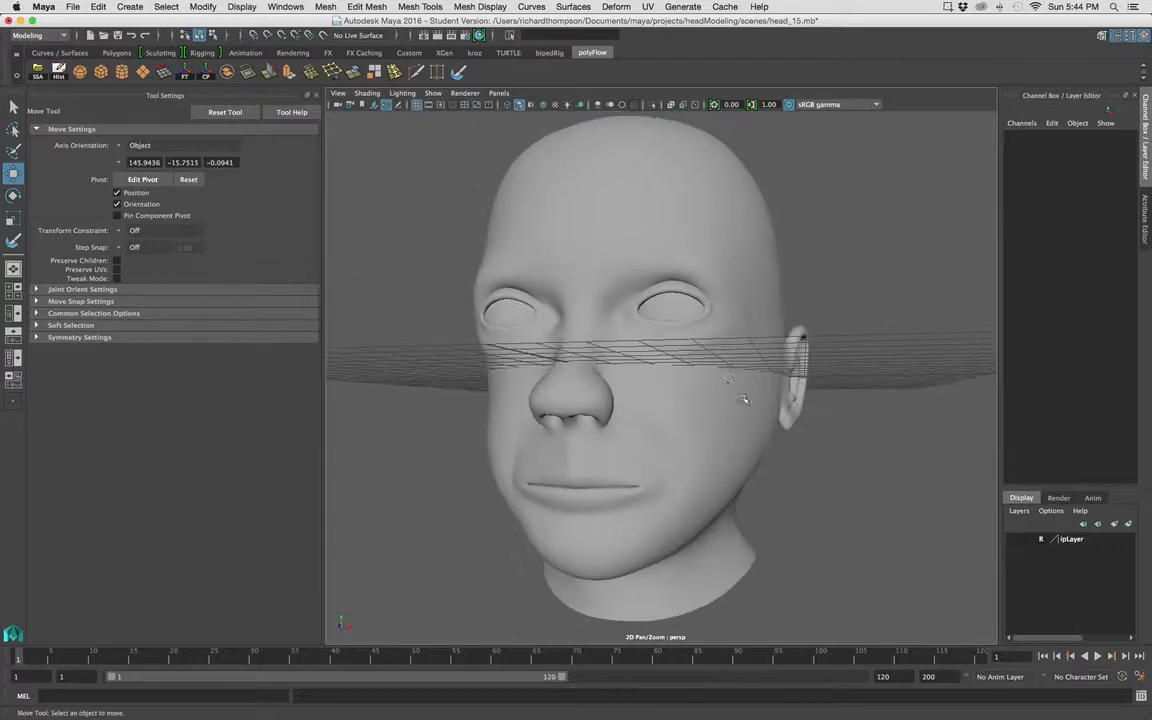
alt+drag(640, 320, 692, 357)
scroll(689, 327, up, 5)
alt+middle_drag(625, 260, 630, 324)
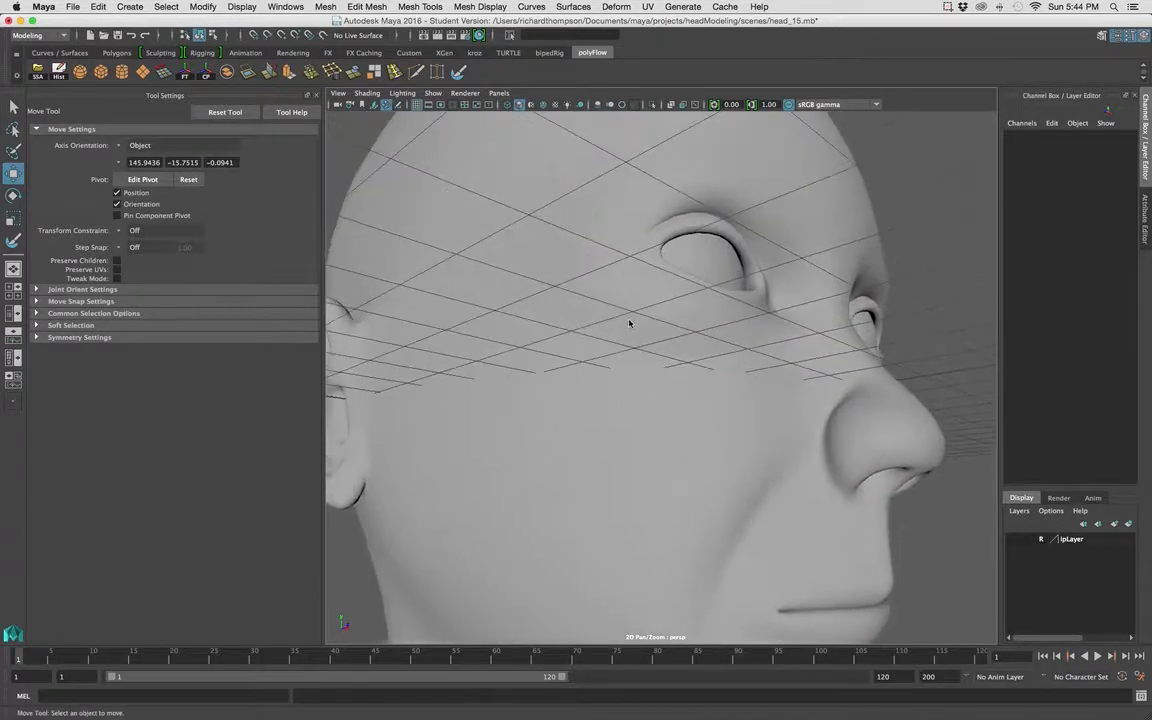
Select the head mesh and activate the Sculpt Geometry tool with the Smooth operation.
click(653, 312)
alt+drag(653, 312, 620, 318)
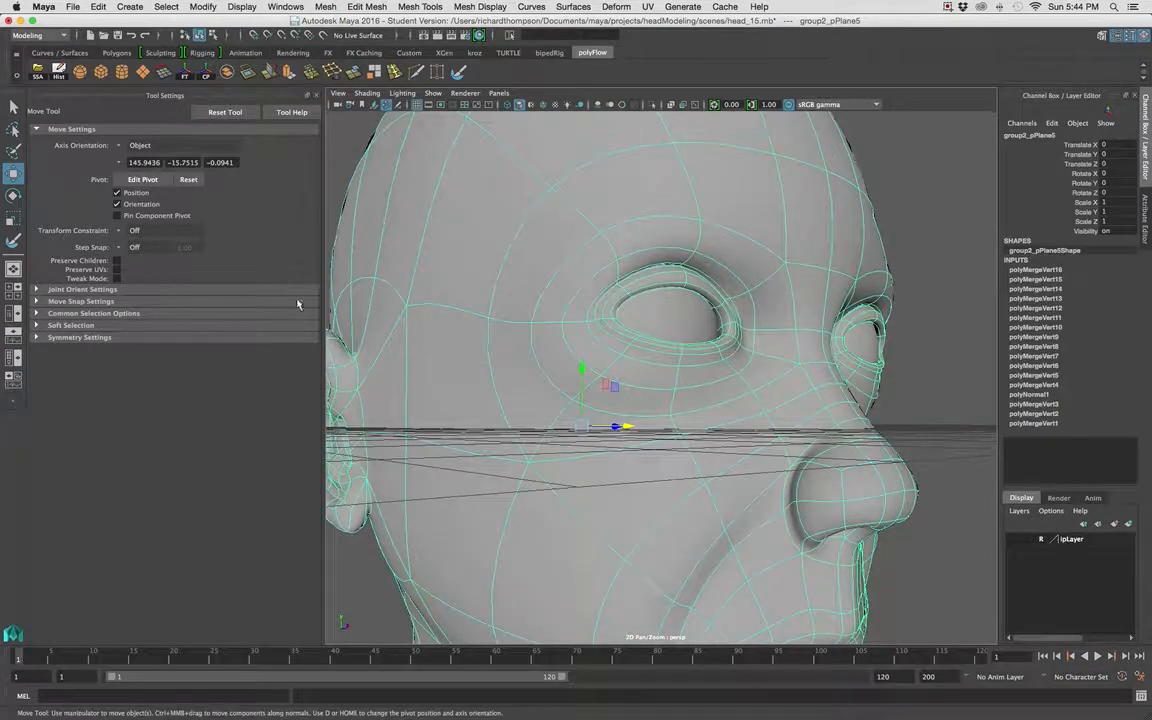
click(14, 242)
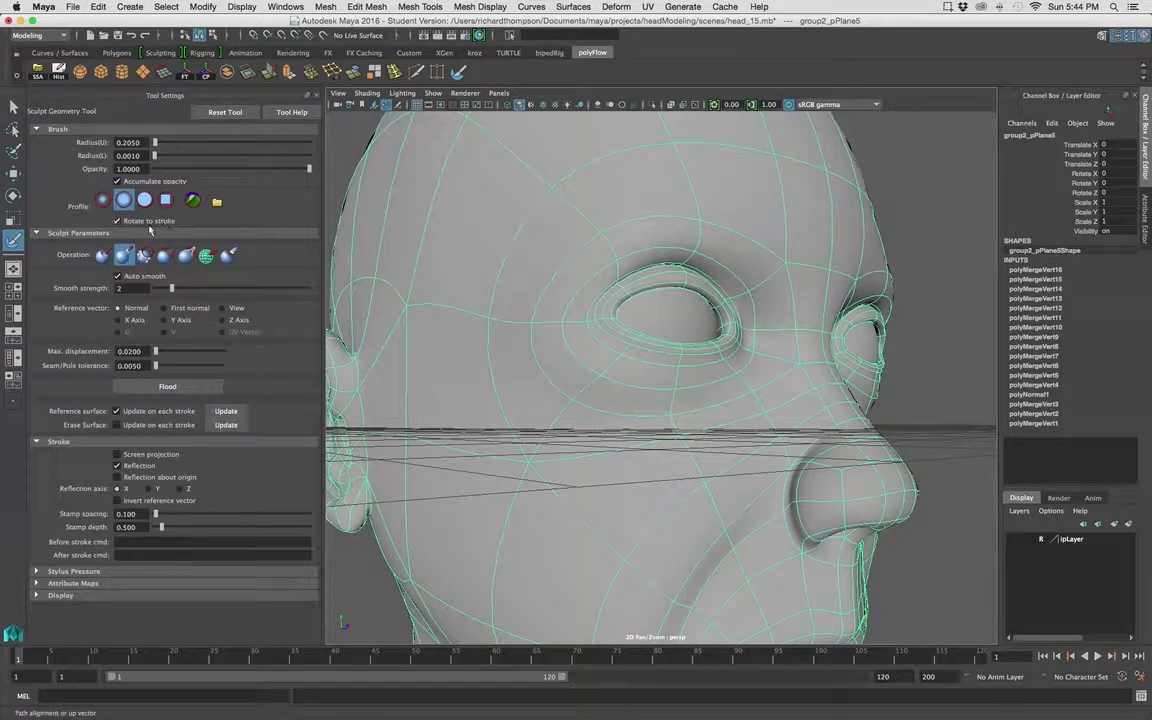
click(142, 254)
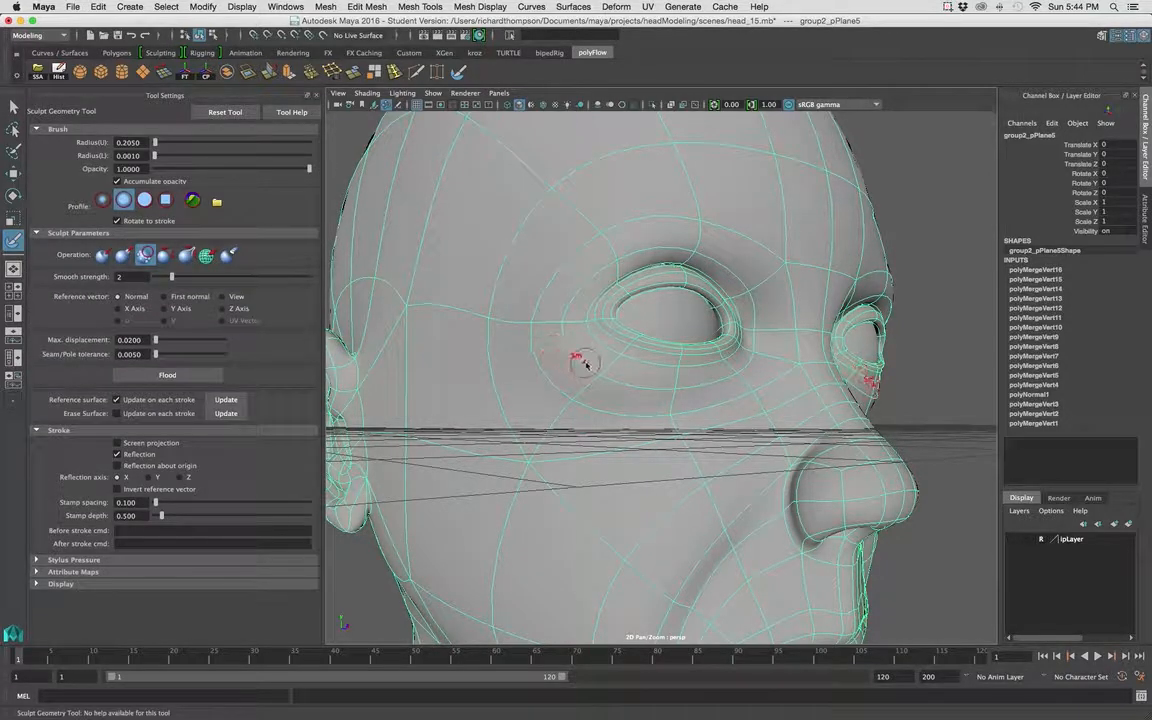
Smooth the surface beside and below the outer eye corner with smooth strength 1, maximum displacement 0.0100 and brush radius 0.4106.
mouse_move(586, 365)
mouse_down()
mouse_move(611, 389)
mouse_move(533, 379)
mouse_up()
key(super+z)
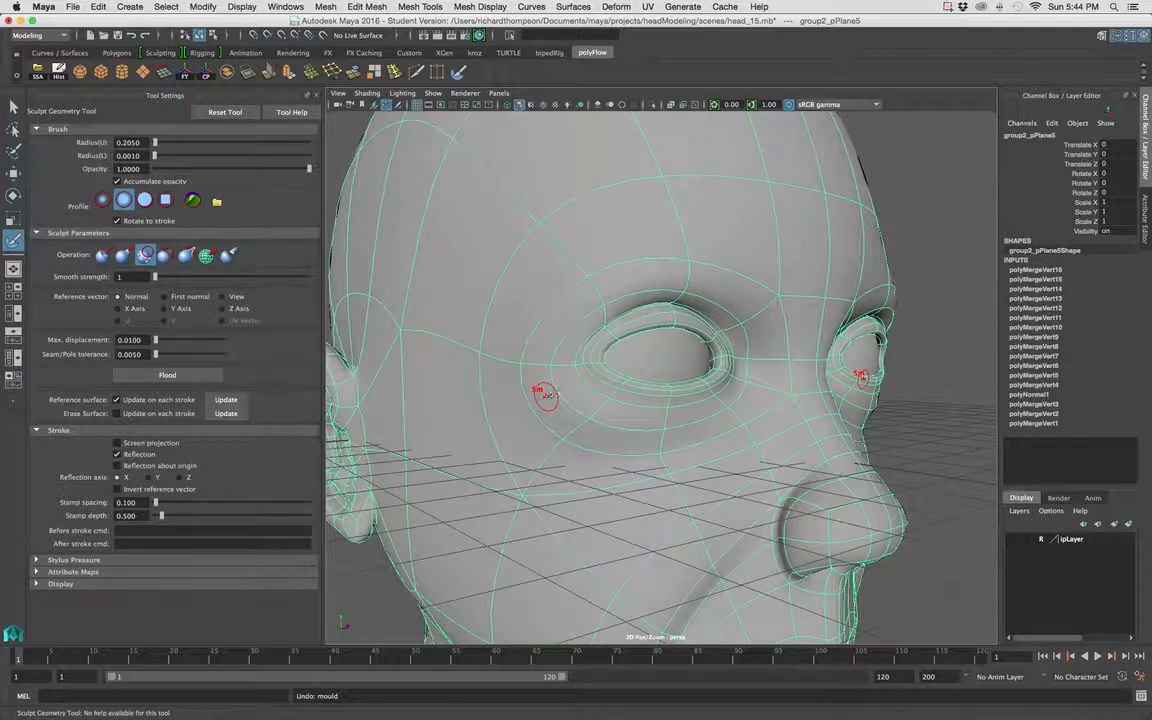
key(b)
drag(549, 396, 561, 402)
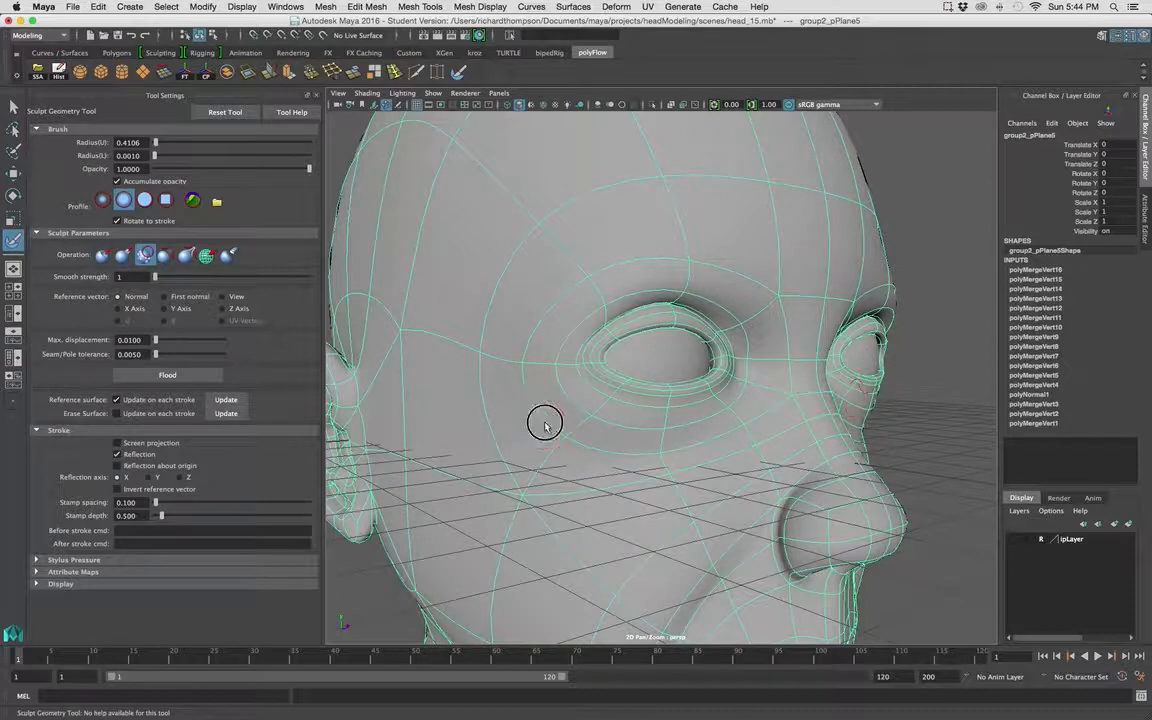
mouse_move(514, 442)
alt+mouse_down()
mouse_move(523, 435)
mouse_move(503, 411)
mouse_move(540, 437)
alt+mouse_up()
alt+right_drag(540, 437, 575, 402)
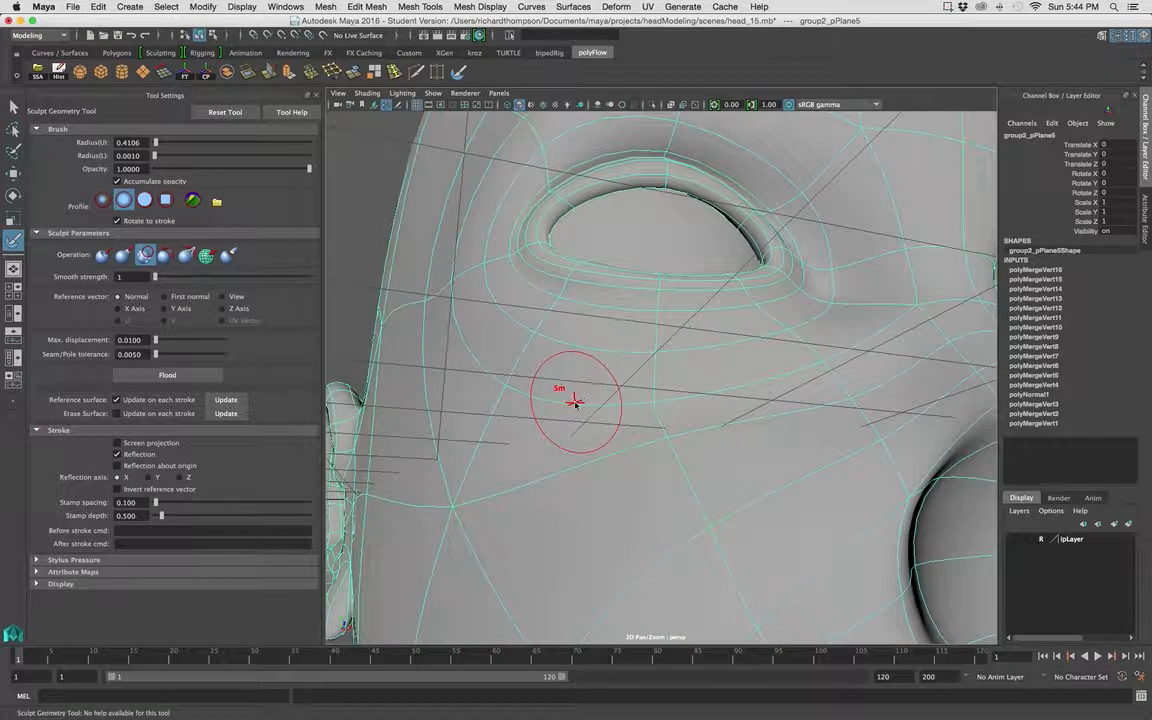
Smooth the outer brow and temple area around the eye.
mouse_move(560, 386)
alt+mouse_down()
mouse_move(535, 368)
mouse_move(586, 342)
alt+mouse_up()
mouse_move(575, 281)
alt+mouse_down()
mouse_move(550, 257)
mouse_move(540, 309)
mouse_move(527, 257)
mouse_move(514, 386)
alt+mouse_up()
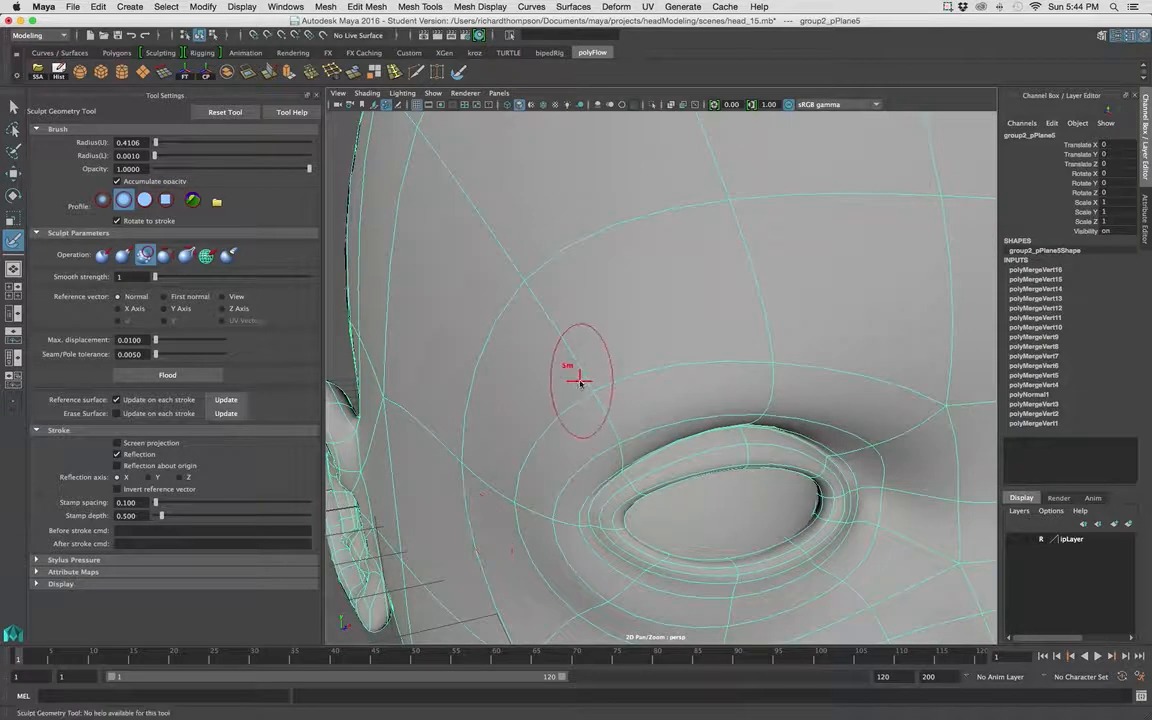
alt+drag(599, 373, 619, 352)
mouse_move(630, 374)
alt+right_down()
mouse_move(558, 354)
mouse_move(648, 383)
alt+right_up()
alt+middle_drag(508, 344, 545, 378)
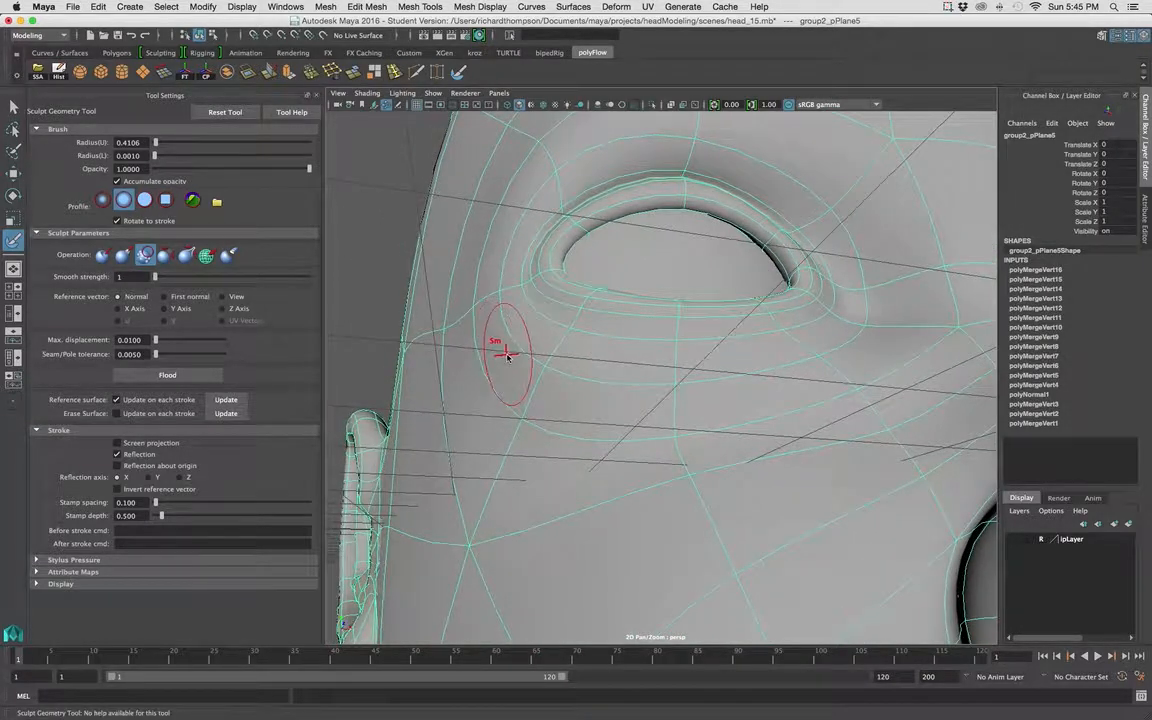
Reduce the sculpt brush radius to 0.2269 and switch the sculpt operation to Pull.
key(b)
drag(507, 355, 494, 347)
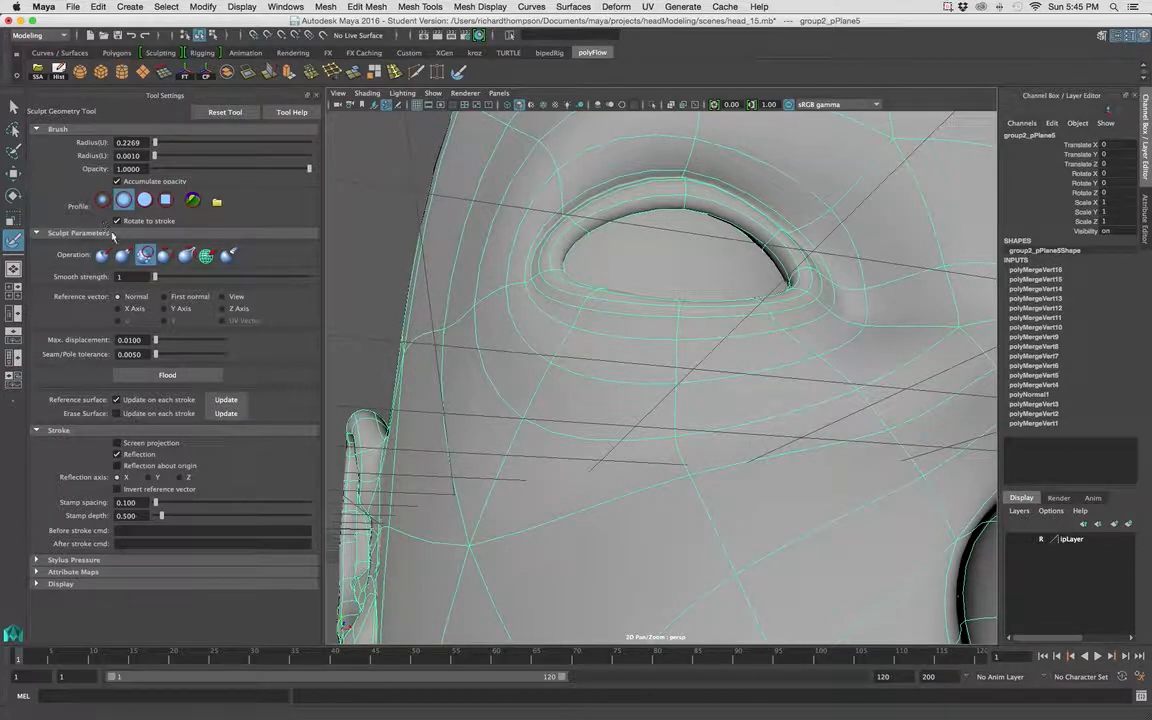
click(123, 255)
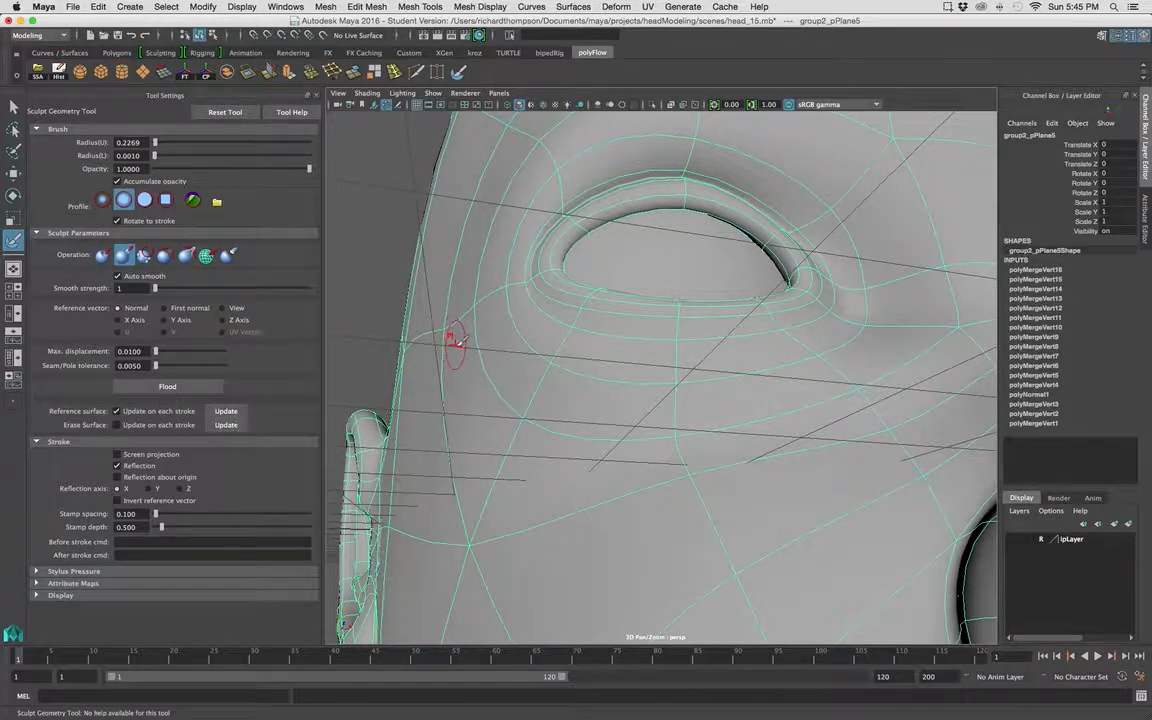
Switch to the Rotate tool, deselect the head and examine the temple, cheek and eye from below and the side.
alt+drag(455, 340, 507, 368)
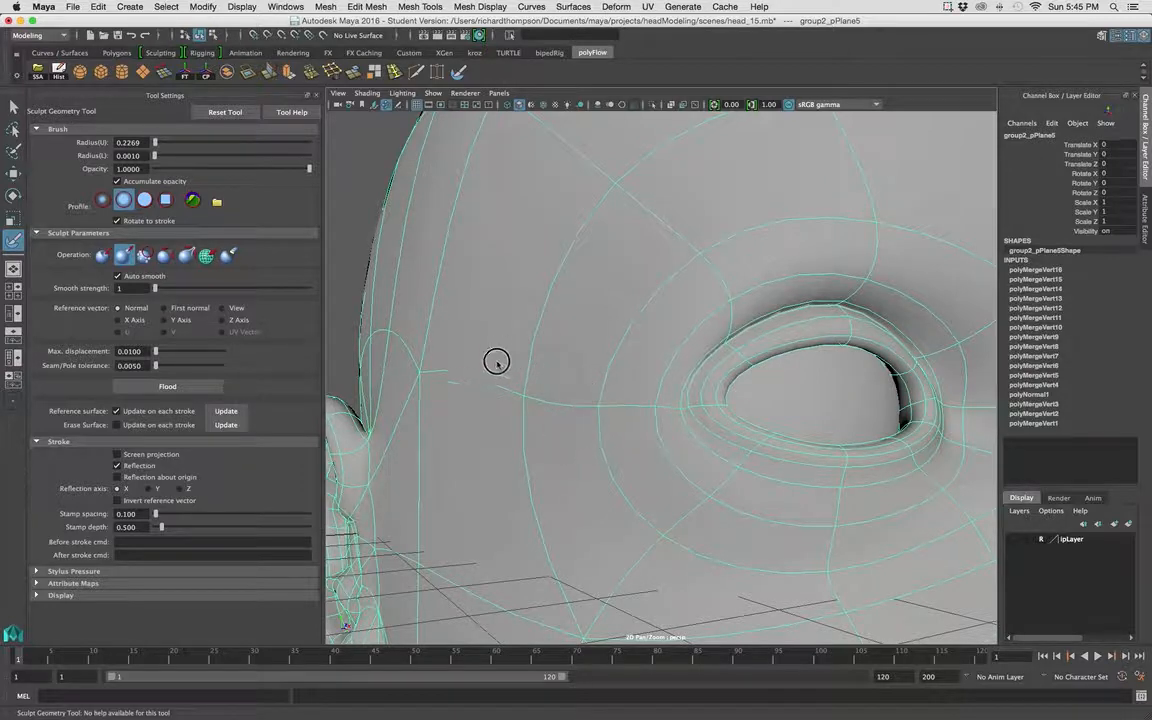
alt+right_drag(501, 370, 440, 414)
alt+drag(590, 515, 591, 465)
alt+right_drag(591, 460, 563, 442)
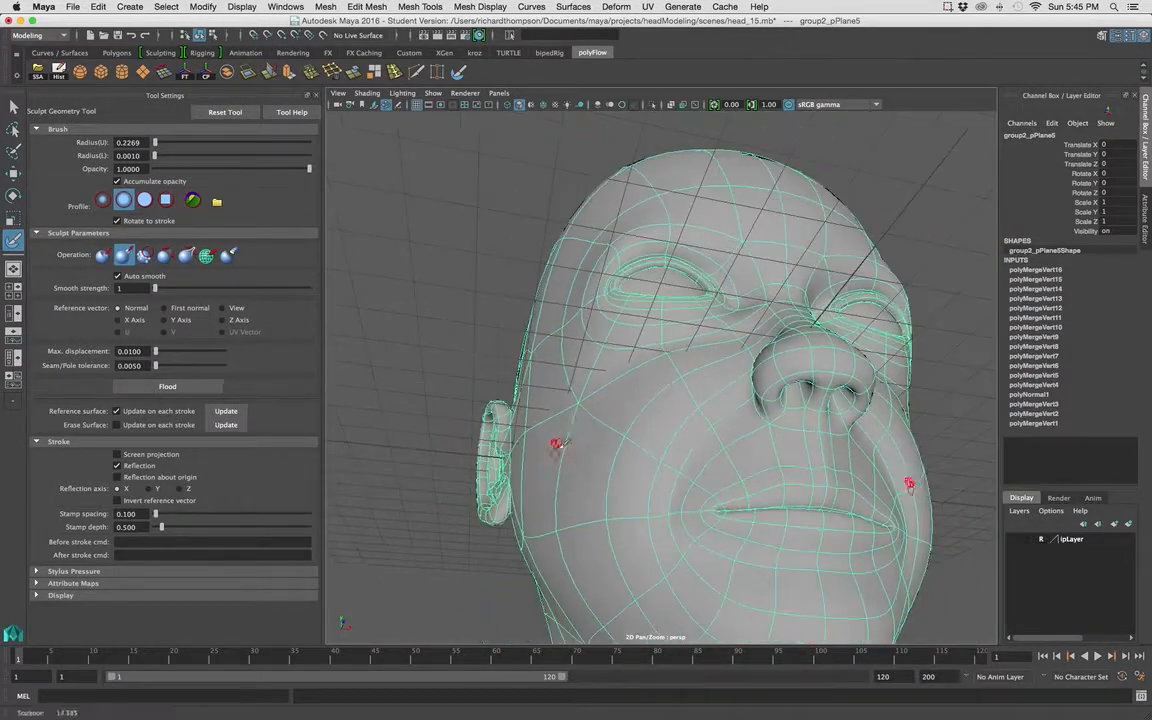
mouse_move(557, 443)
alt+mouse_down()
mouse_move(624, 370)
mouse_move(648, 378)
mouse_move(625, 393)
mouse_move(720, 411)
mouse_move(616, 436)
alt+mouse_up()
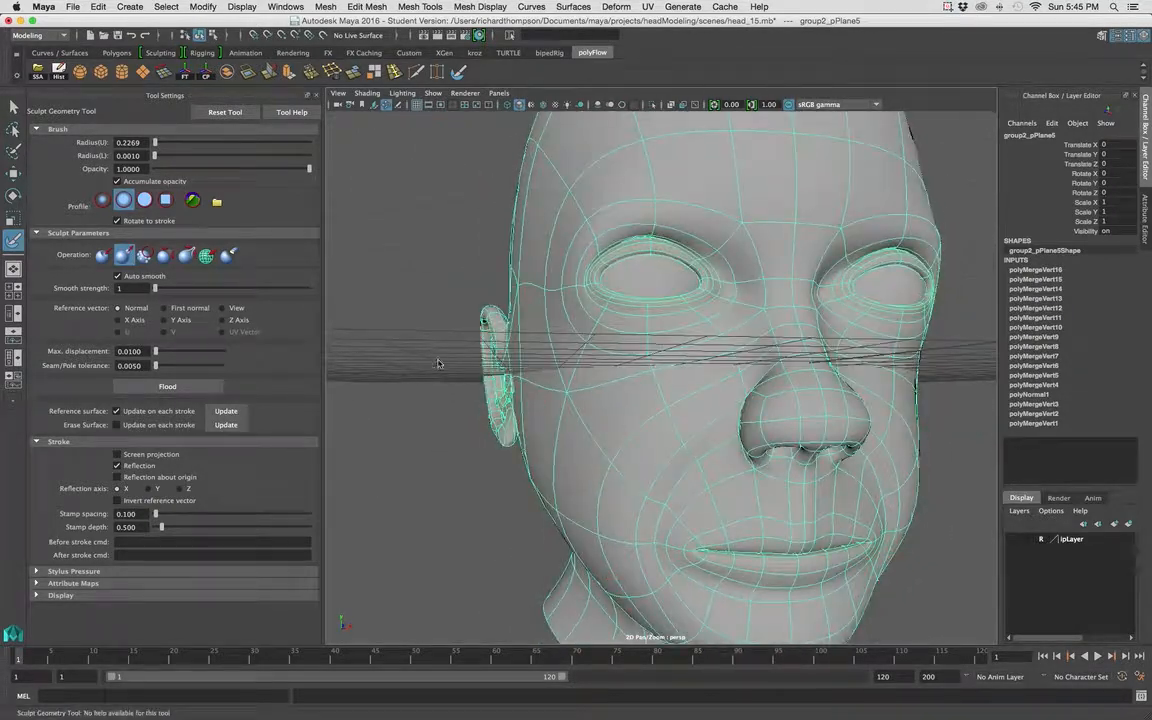
right_drag(557, 364, 455, 340)
click(13, 195)
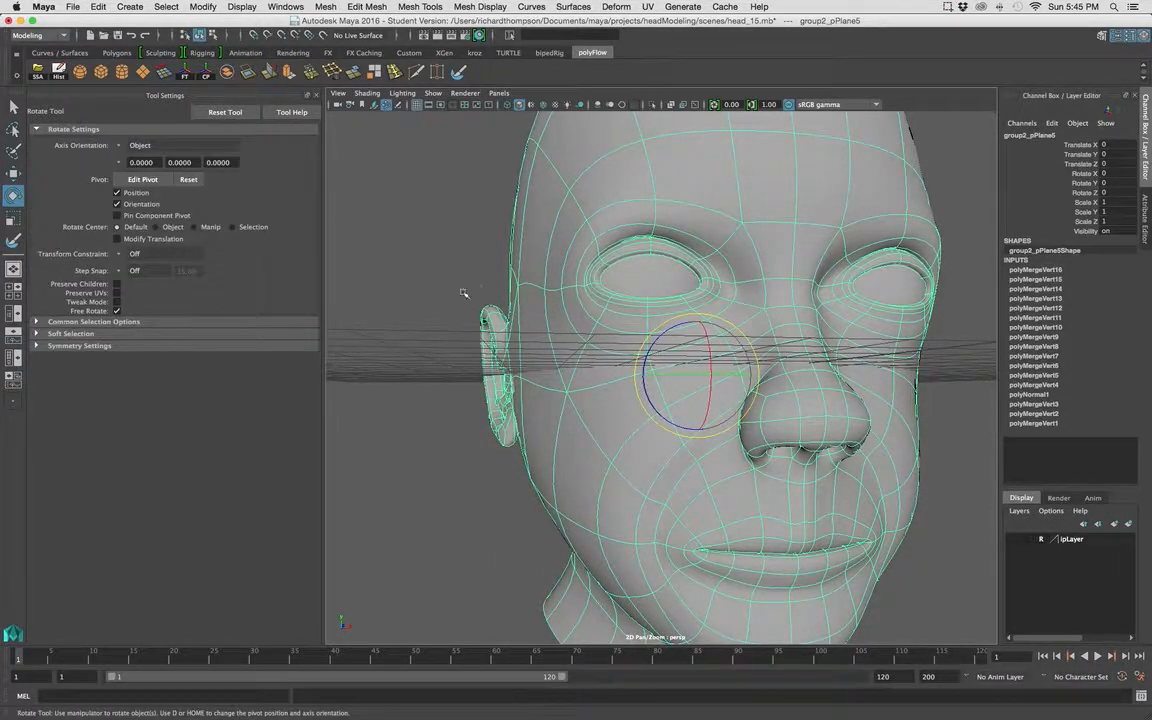
click(463, 292)
alt+drag(463, 292, 714, 297)
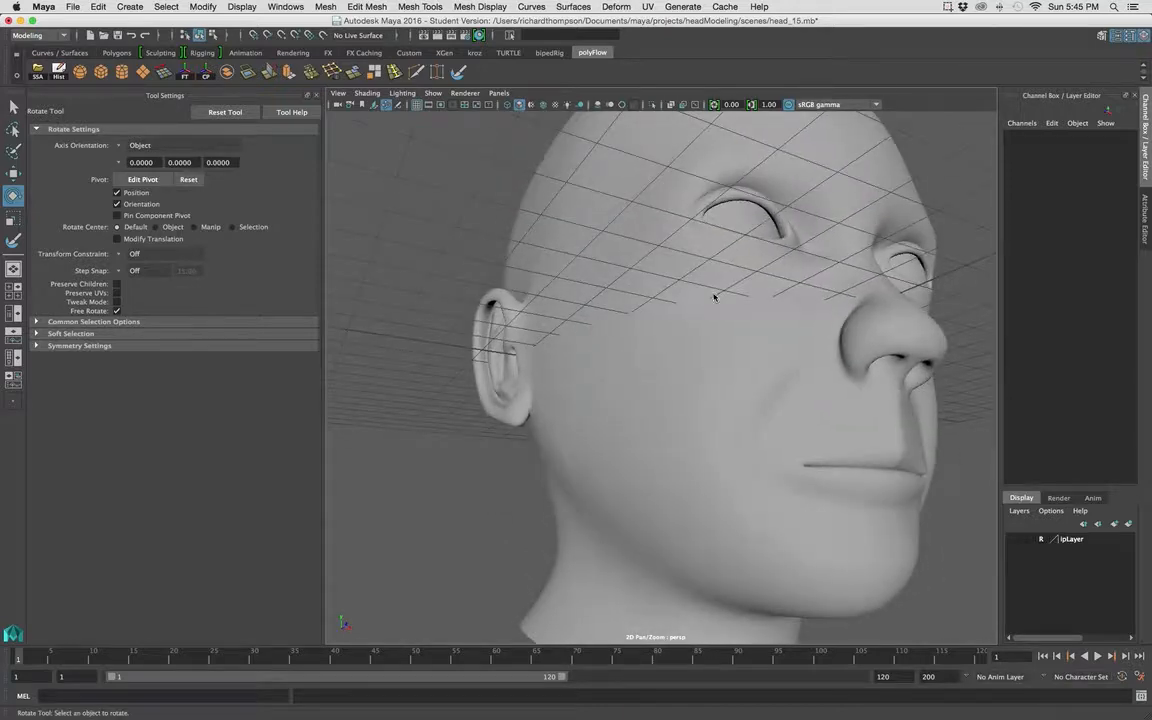
Select the head mesh and switch to vertex editing around the outer eye and temple.
click(714, 297)
scroll(705, 340, up, 6)
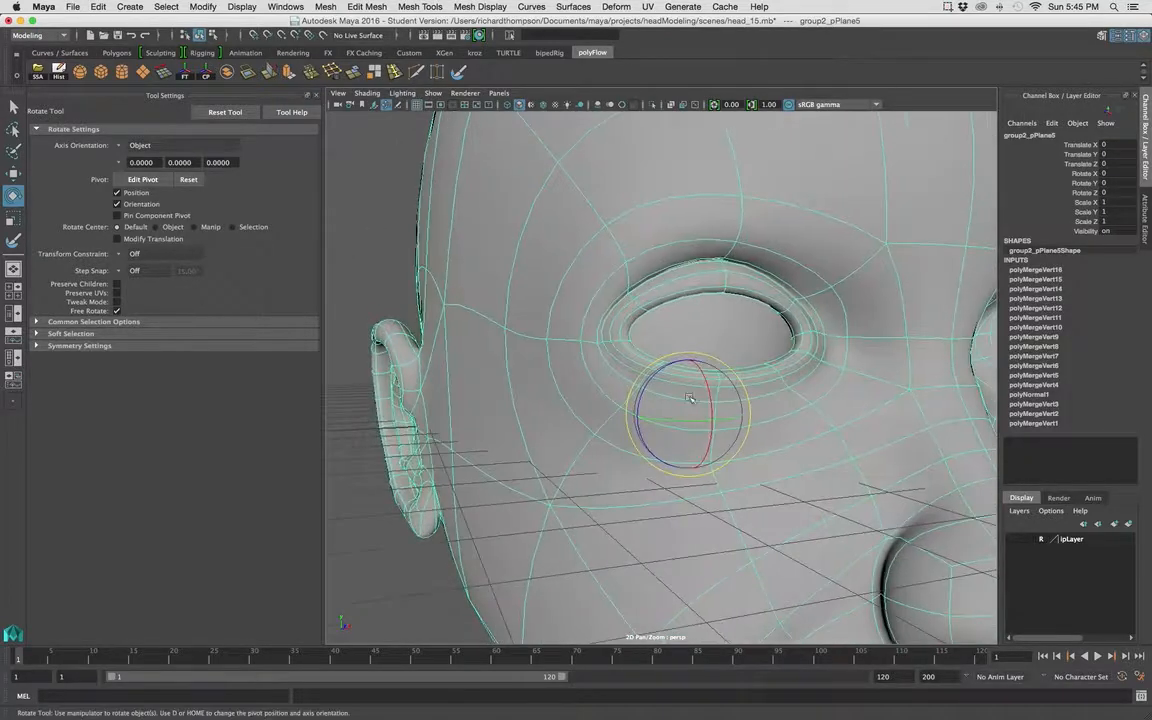
alt+drag(689, 398, 623, 389)
alt+drag(436, 340, 737, 461)
alt+drag(852, 417, 707, 369)
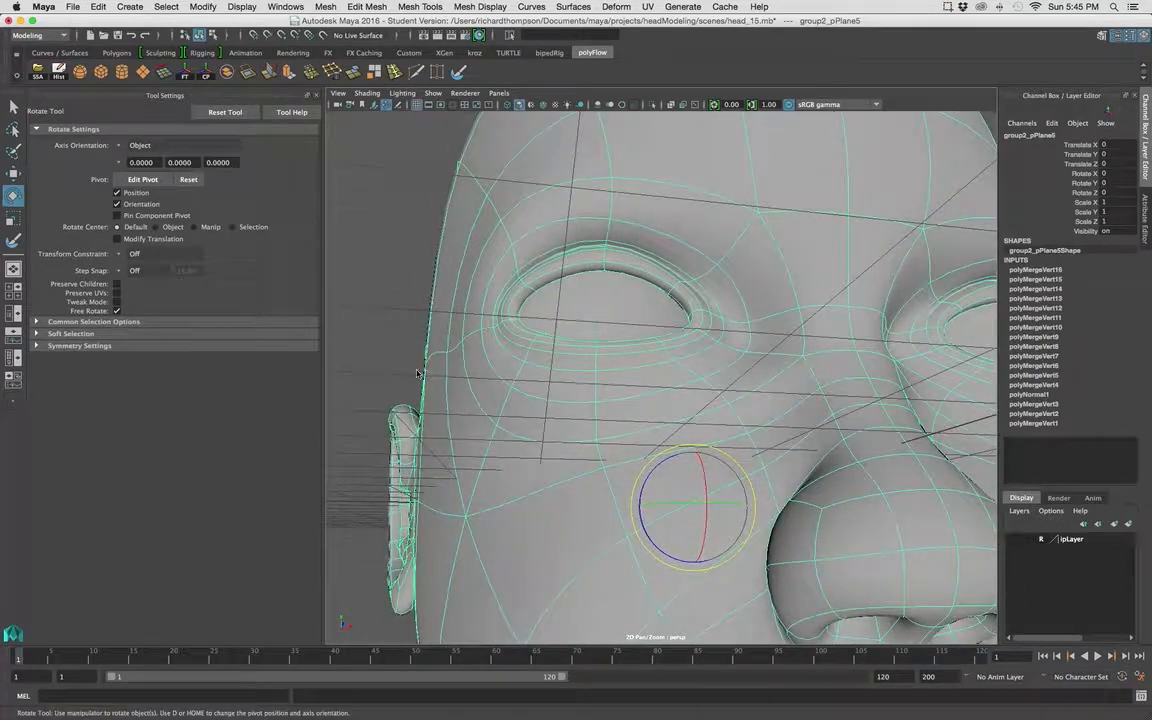
right_drag(452, 358, 425, 348)
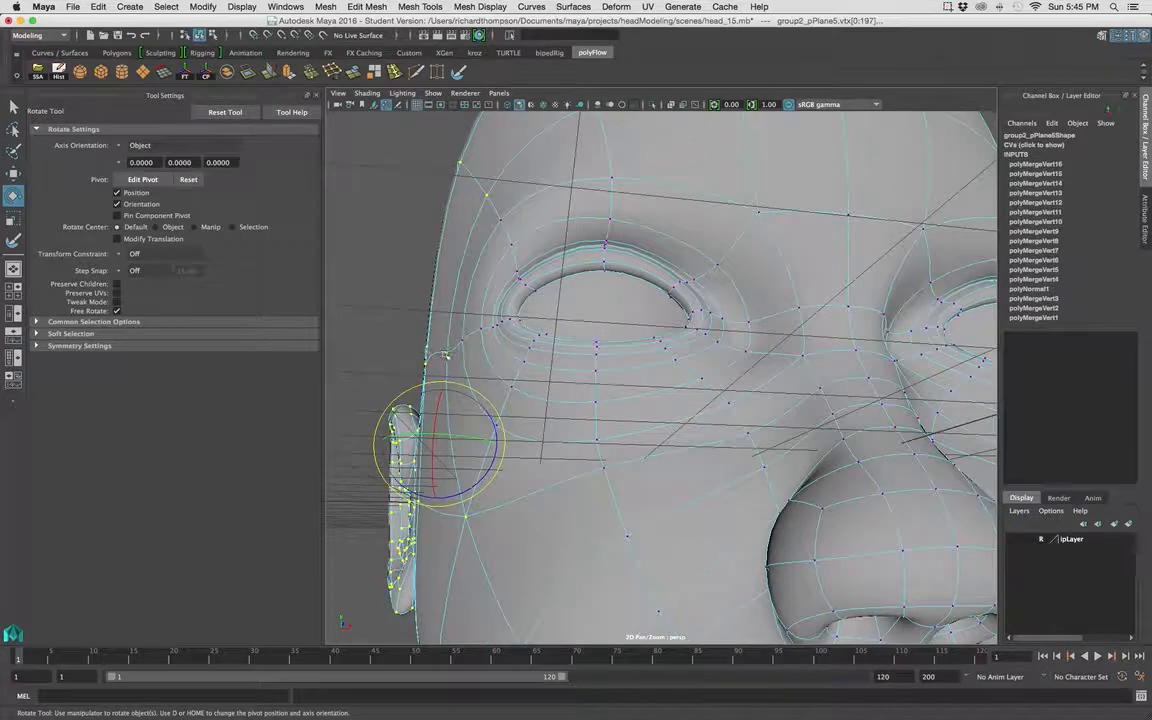
Move the single temple vertex beside the outer eye corner sideways along X, and return to object mode with the head deselected.
alt+drag(446, 355, 690, 395)
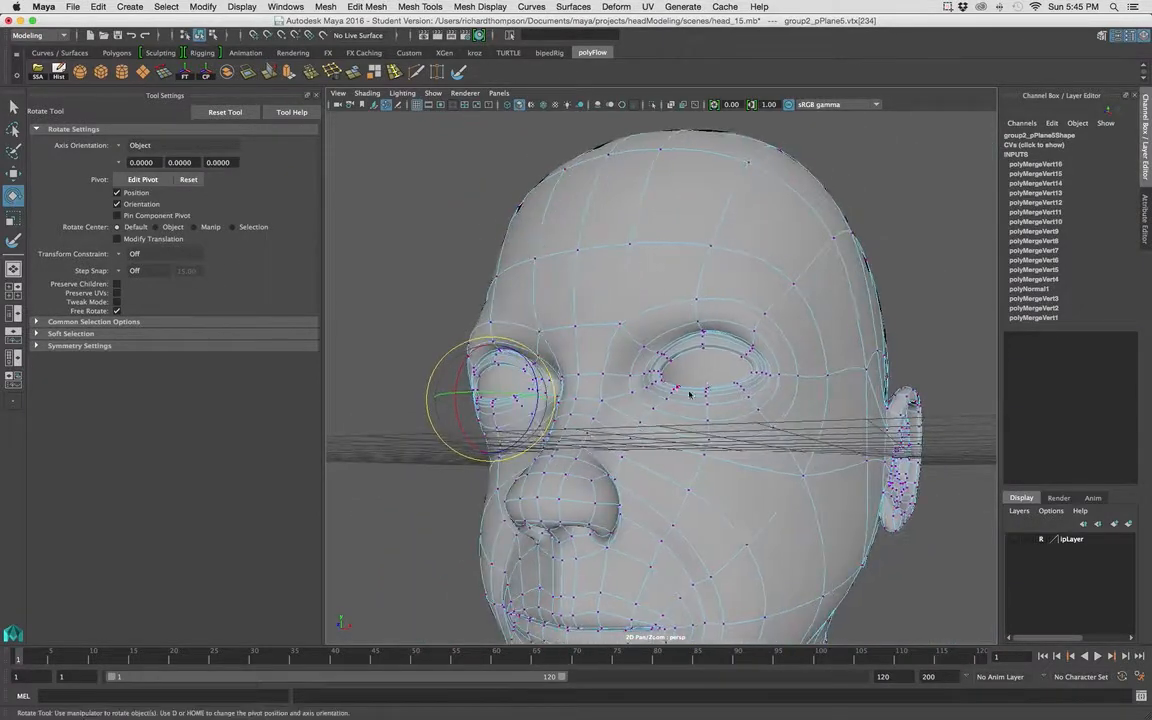
alt+drag(830, 373, 600, 410)
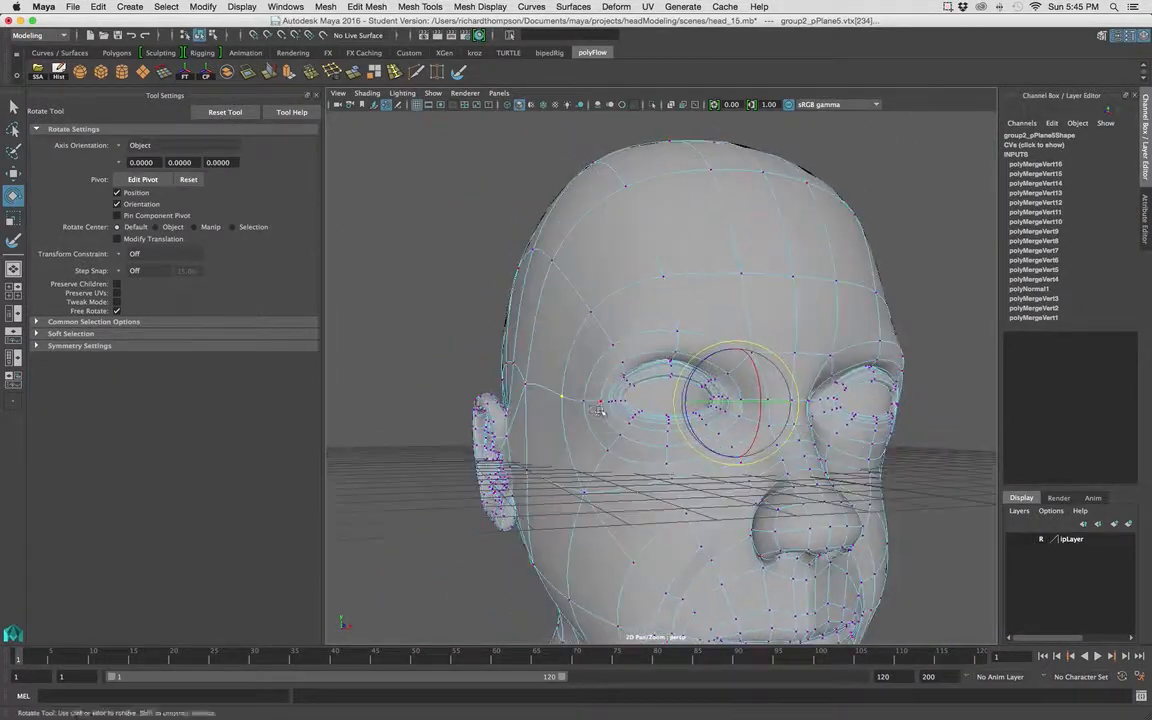
click(563, 397)
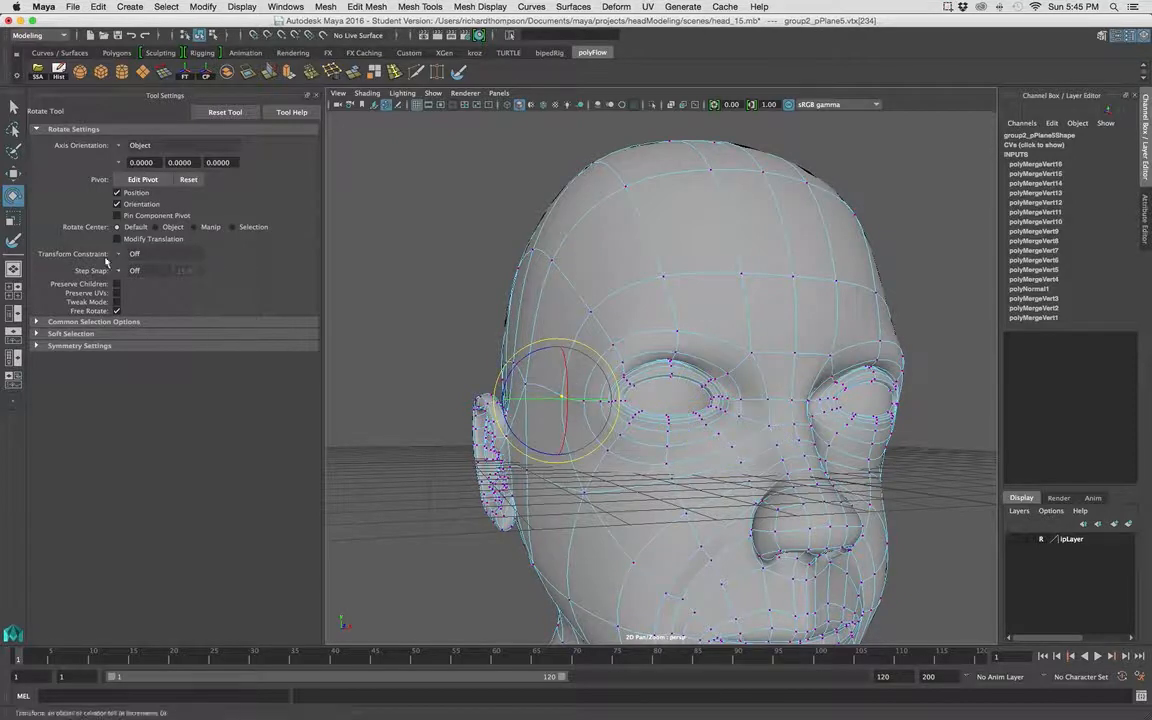
click(13, 175)
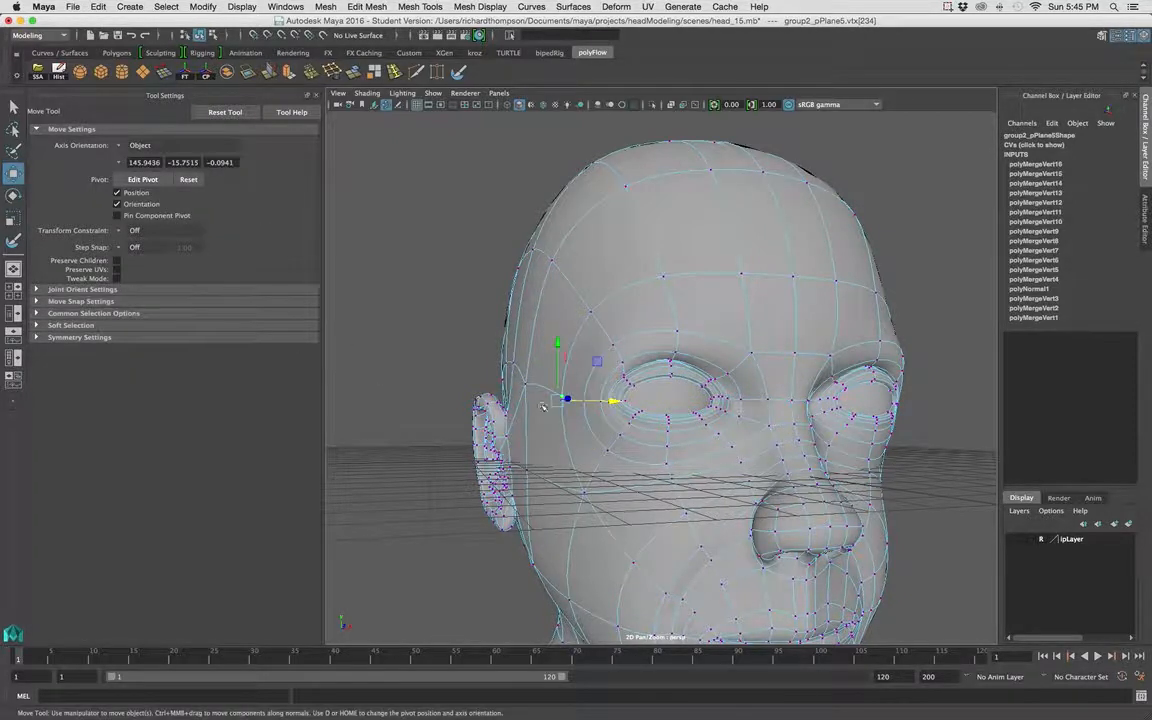
drag(615, 401, 650, 370)
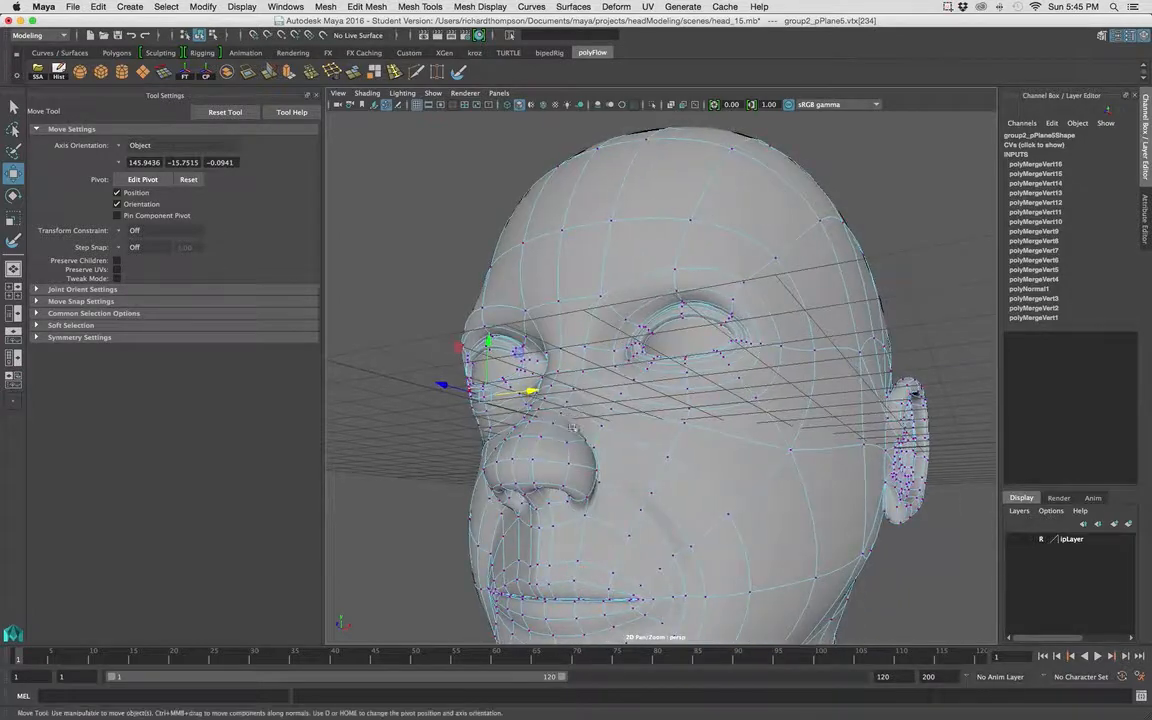
right_click(657, 361)
right_drag(661, 416, 722, 346)
Reselect the head for vertex editing and frame its outer eye area in a maximized front view.
alt+right_drag(784, 420, 540, 427)
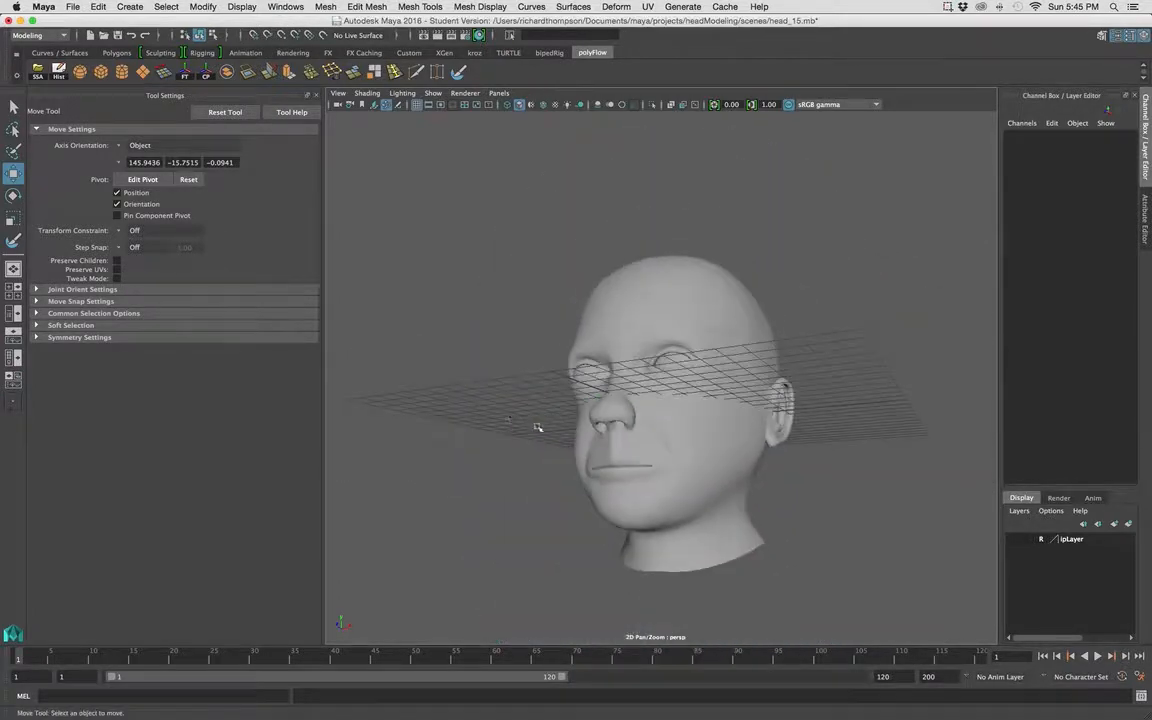
alt+drag(540, 427, 561, 364)
scroll(525, 446, up, 5)
click(493, 430)
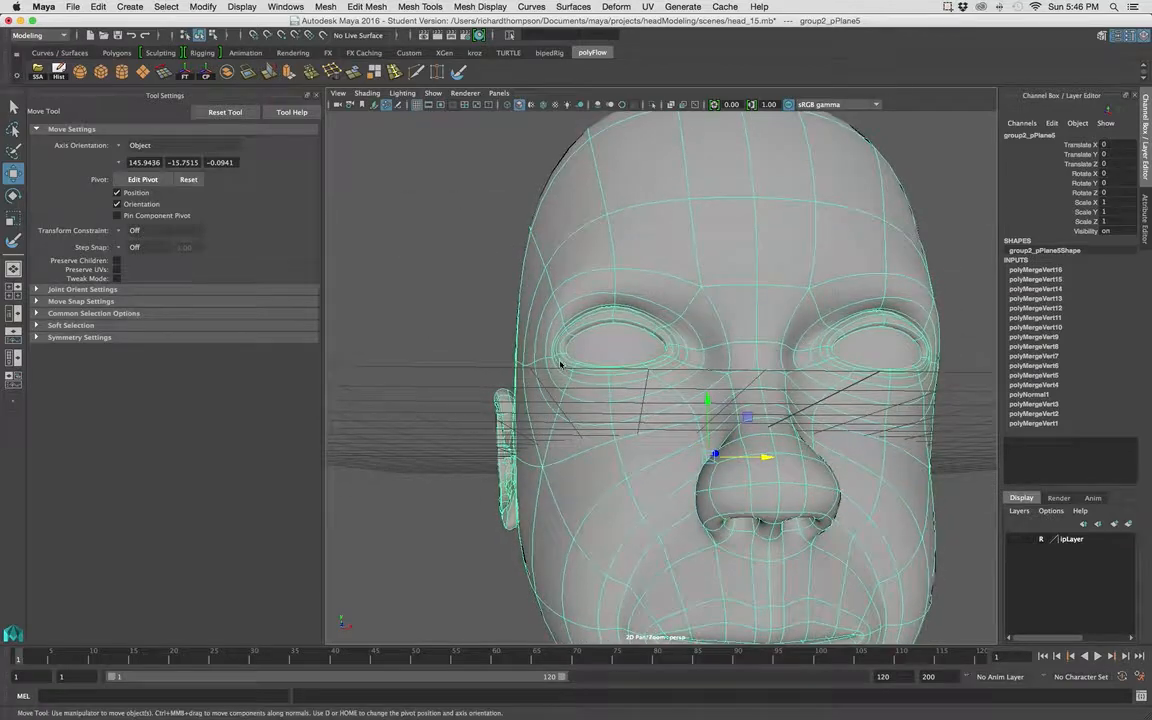
right_drag(560, 362, 504, 360)
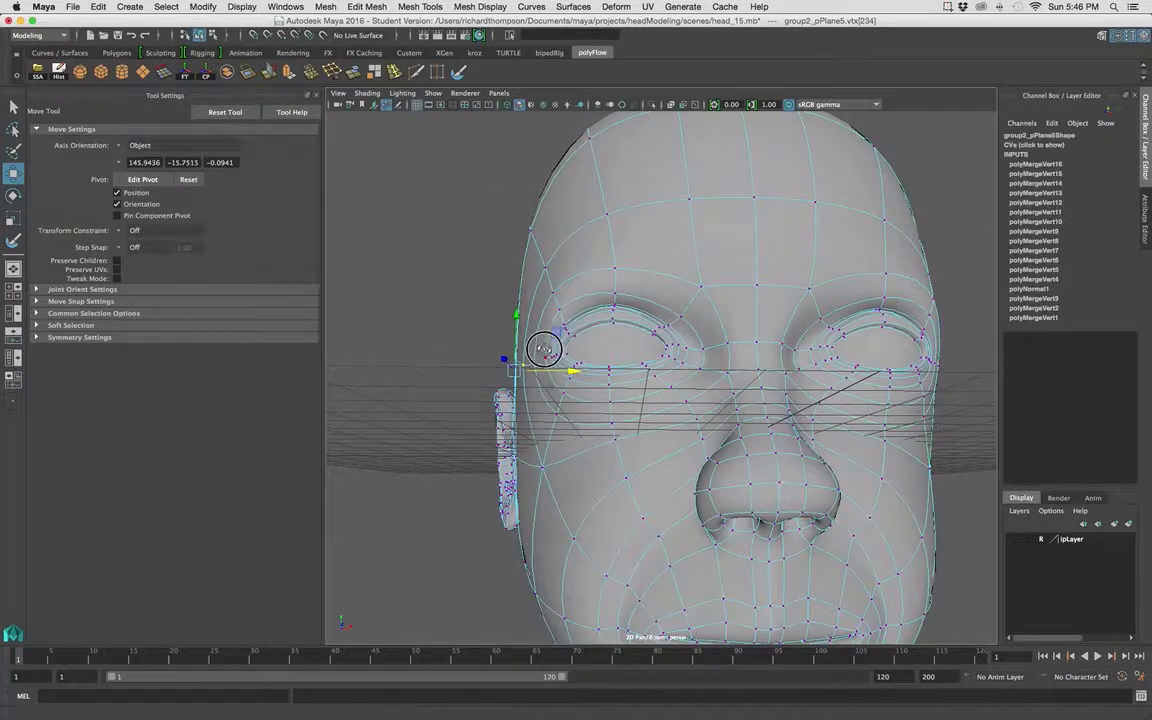
alt+drag(547, 347, 522, 361)
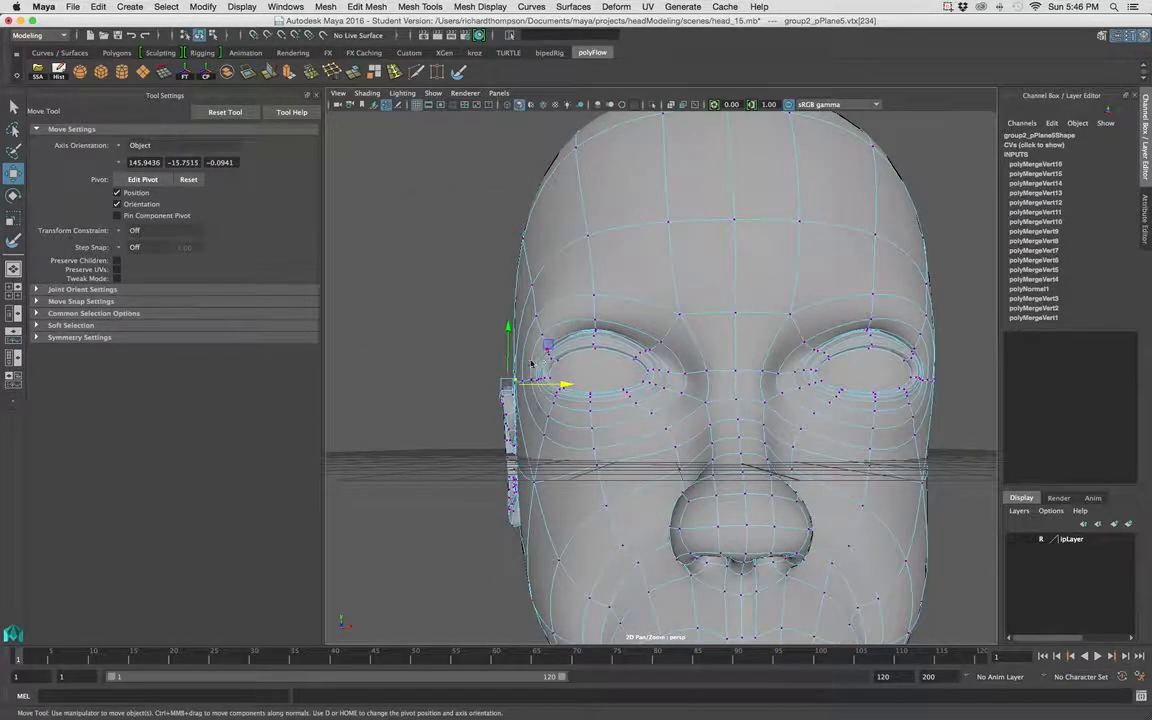
click(14, 291)
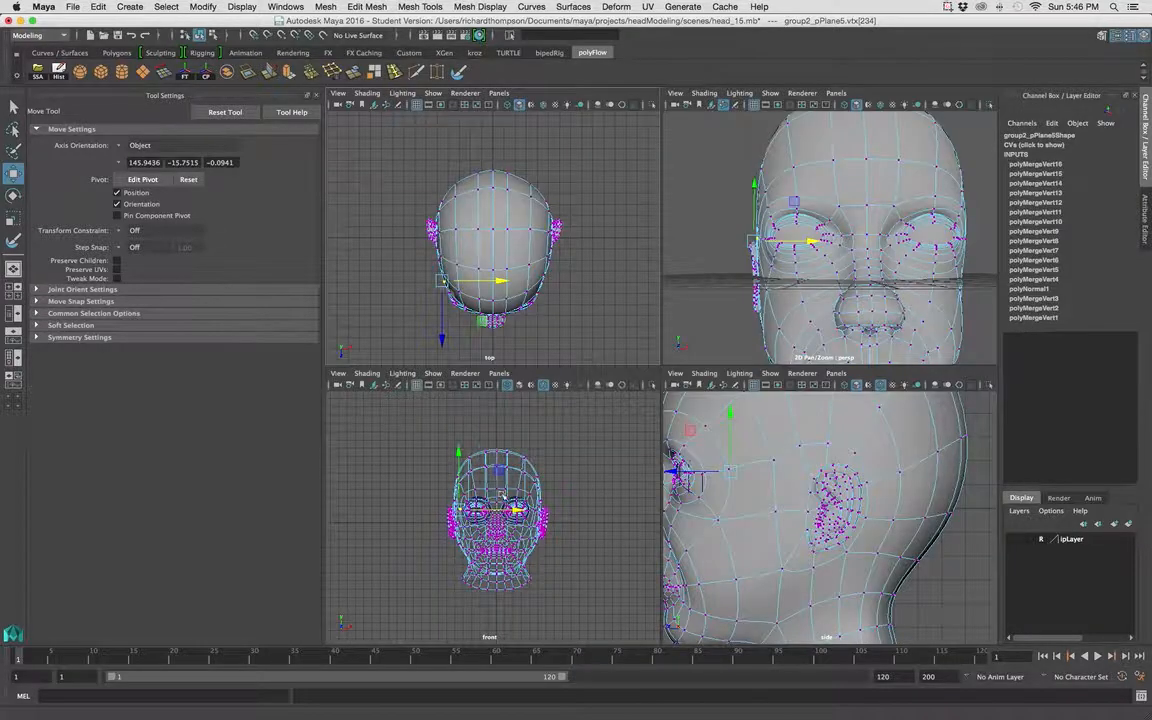
key(space)
alt+right_drag(361, 485, 448, 447)
alt+middle_drag(604, 450, 690, 478)
alt+middle_drag(647, 436, 685, 459)
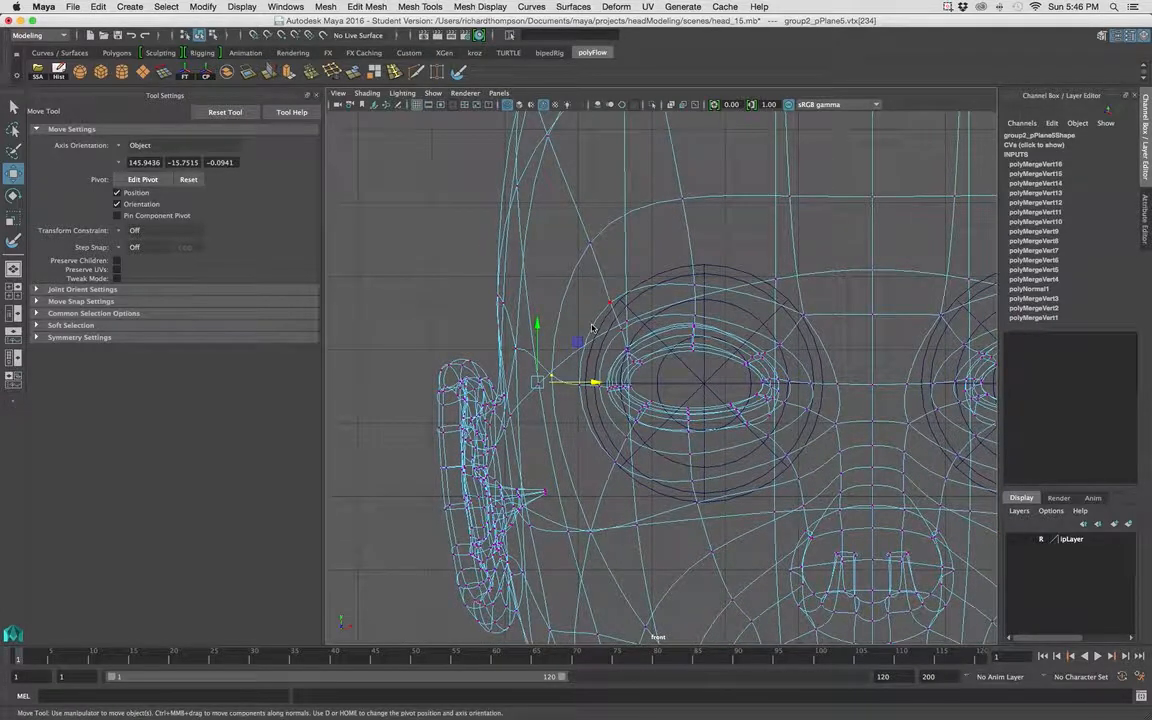
Select the vertices around one eye's outer corner in the front view and shift them along X in the perspective view.
drag(591, 320, 673, 466)
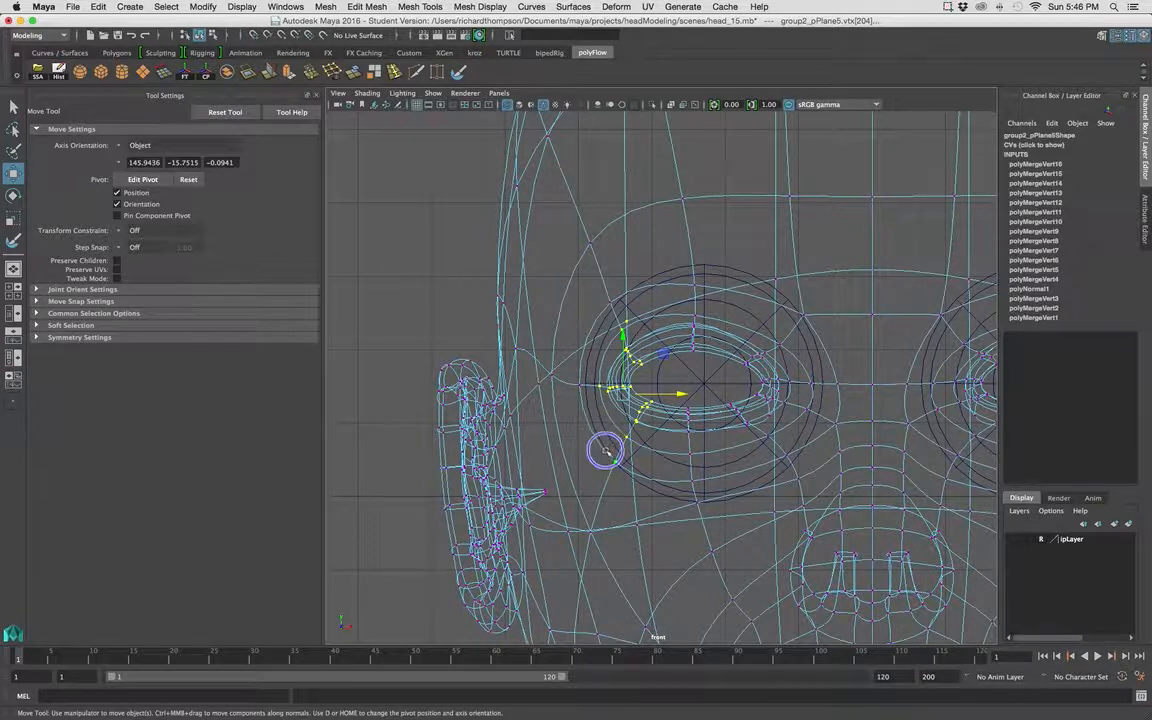
shift+drag(605, 451, 621, 473)
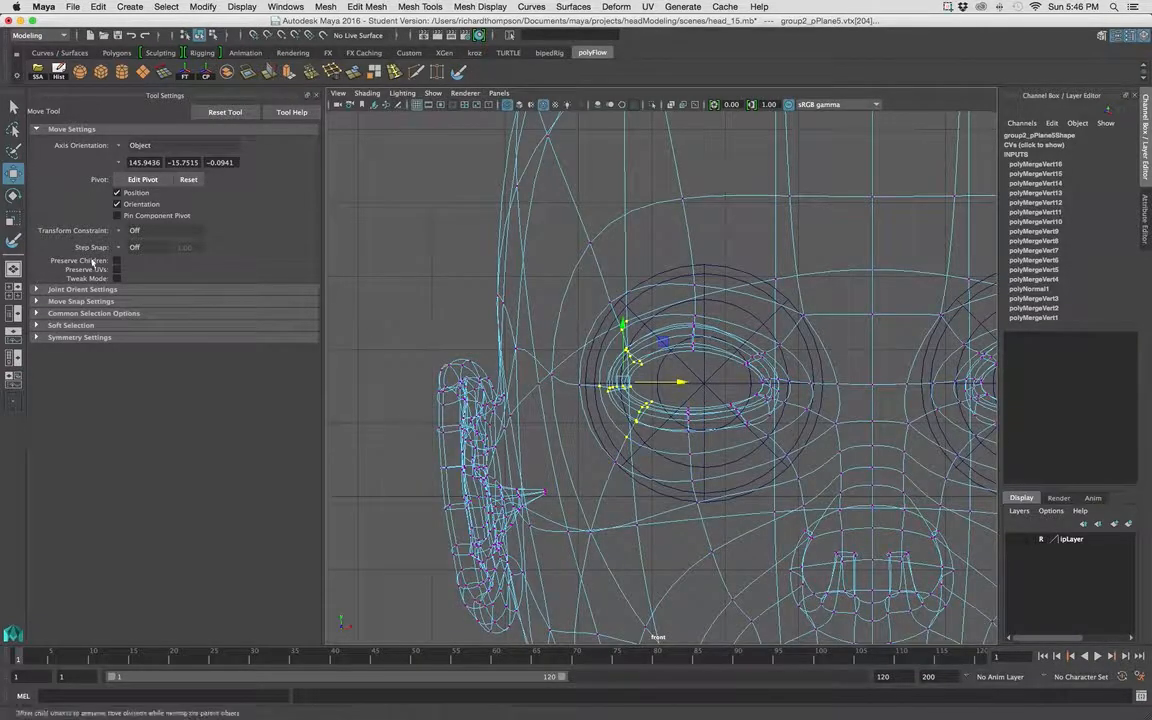
key(space)
key(space)
alt+drag(668, 380, 845, 388)
drag(465, 309, 476, 430)
alt+right_drag(476, 430, 577, 433)
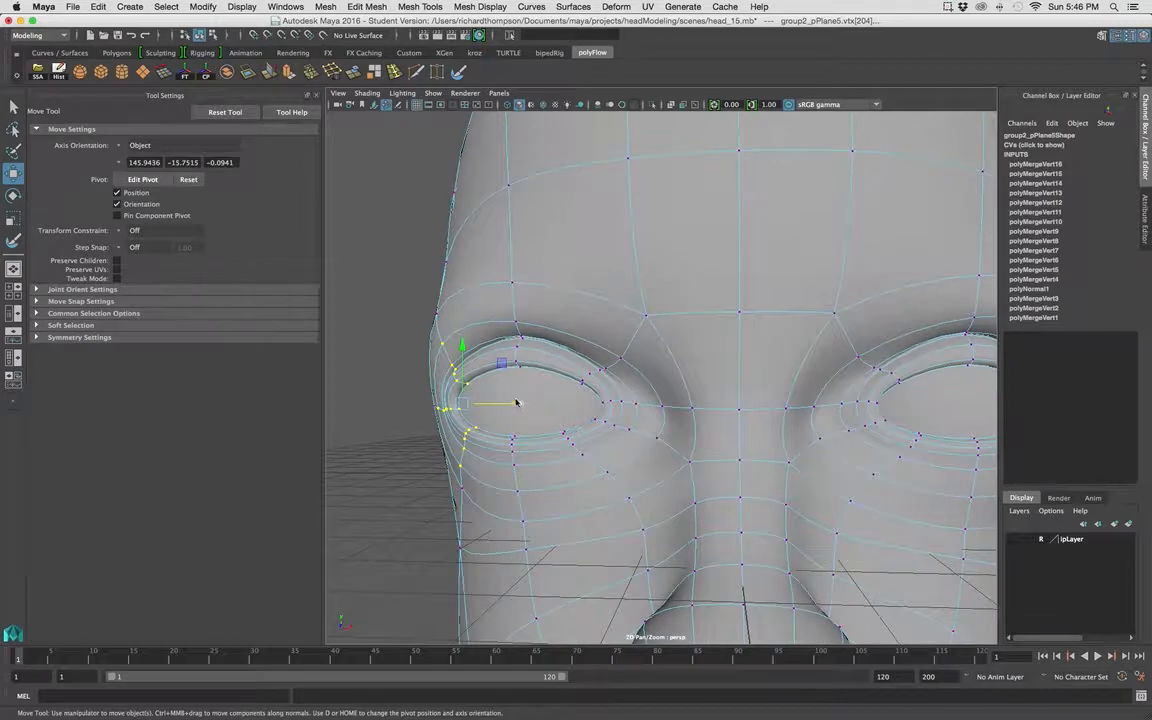
drag(516, 402, 651, 365)
Leave vertex editing and examine the reshaped outer eye and the face from below and the side.
alt+drag(736, 392, 700, 334)
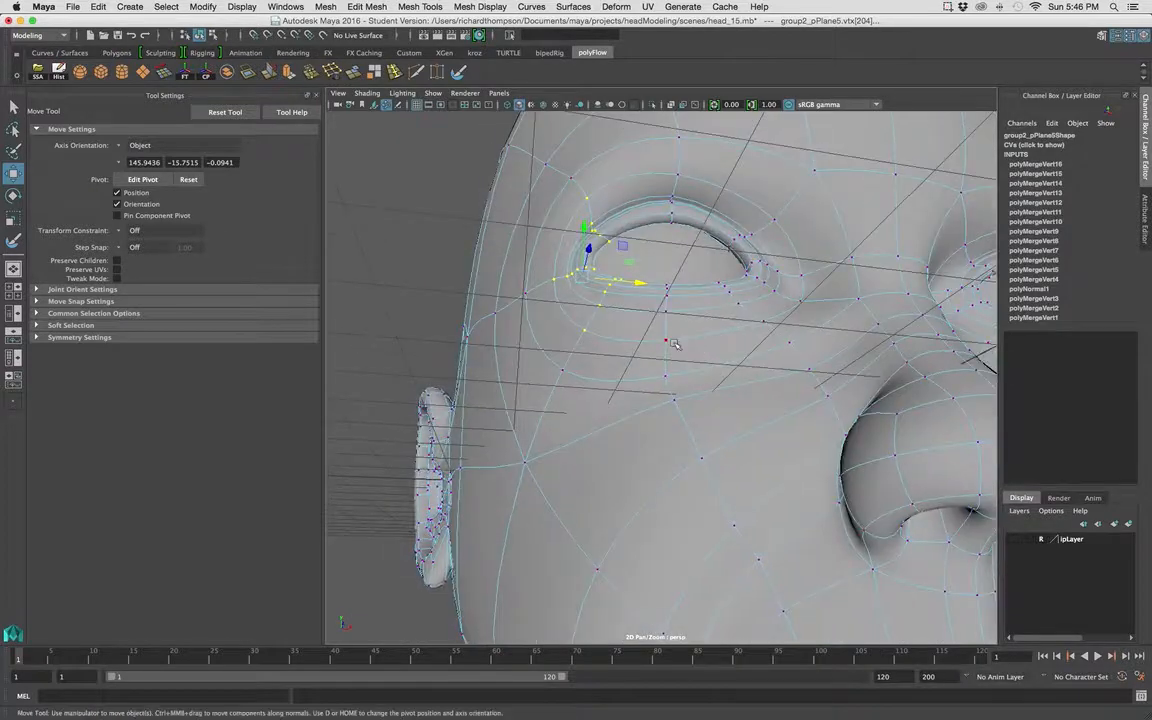
right_drag(674, 342, 588, 356)
alt+drag(588, 356, 573, 377)
alt+right_drag(637, 410, 576, 398)
alt+drag(602, 388, 590, 410)
alt+right_drag(632, 410, 722, 432)
mouse_move(712, 440)
alt+mouse_down()
mouse_move(645, 449)
mouse_move(702, 434)
alt+mouse_up()
Select the head's centre vertex at the base of the philtrum and lower it toward the upper lip.
click(662, 449)
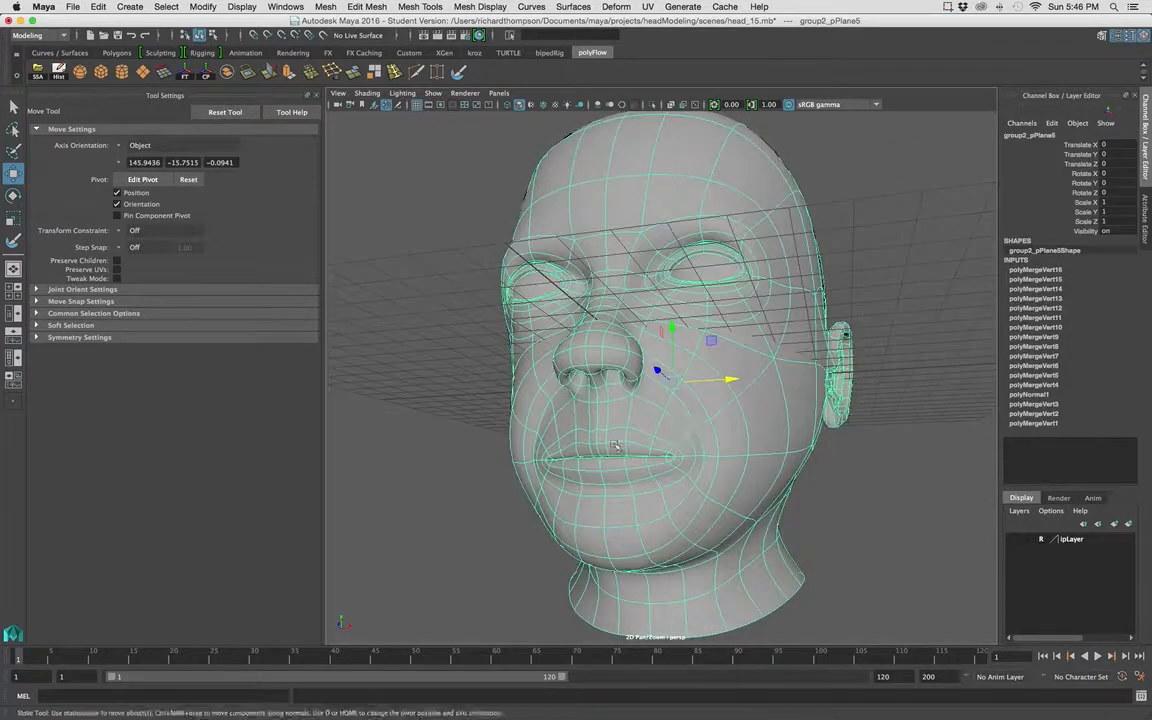
alt+right_drag(640, 441, 743, 445)
alt+drag(743, 445, 779, 434)
right_drag(565, 352, 525, 340)
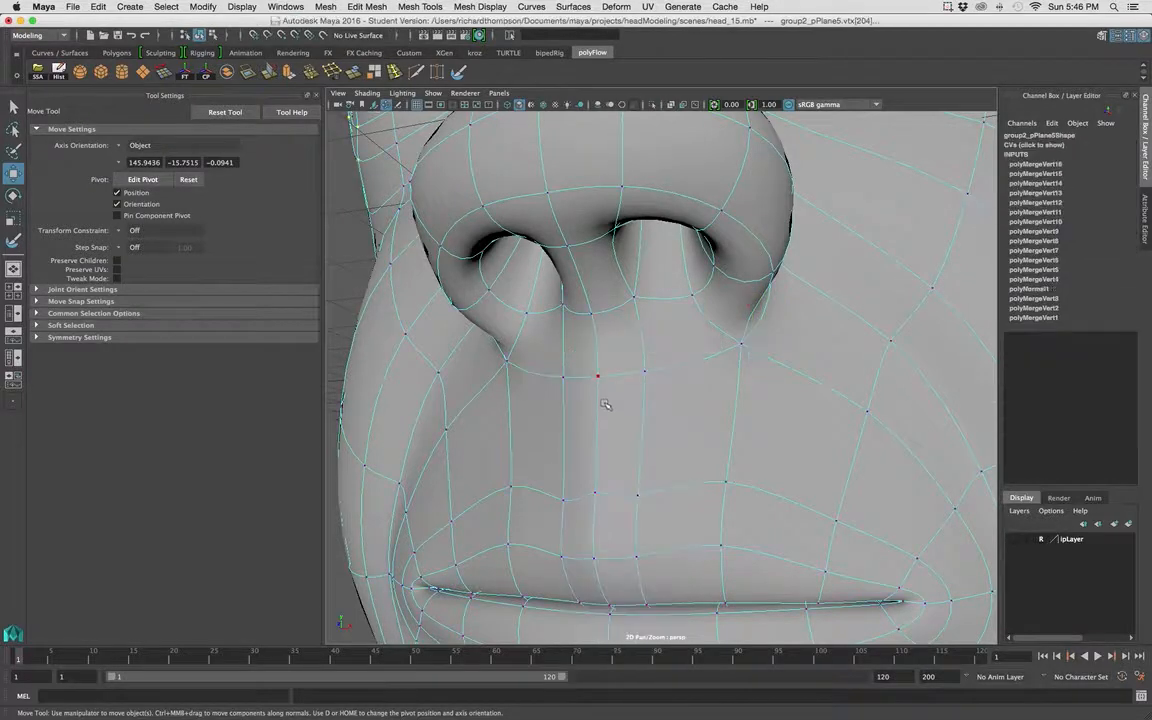
click(593, 490)
alt+drag(610, 516, 652, 441)
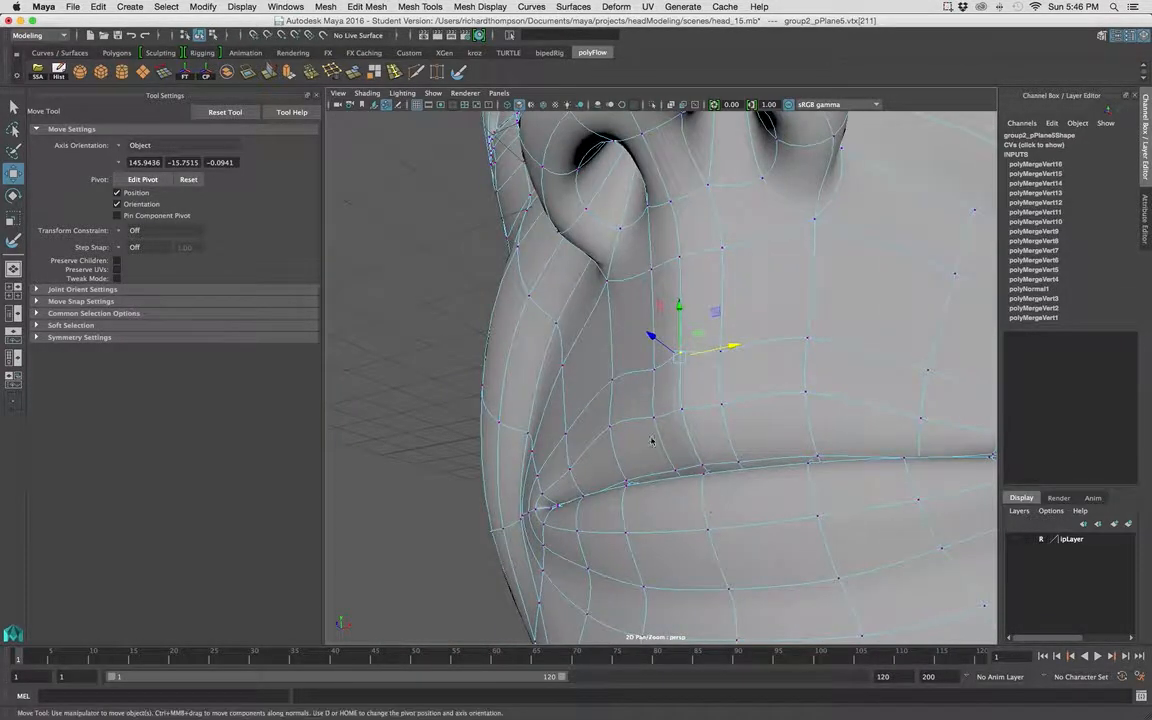
middle_drag(651, 344, 648, 333)
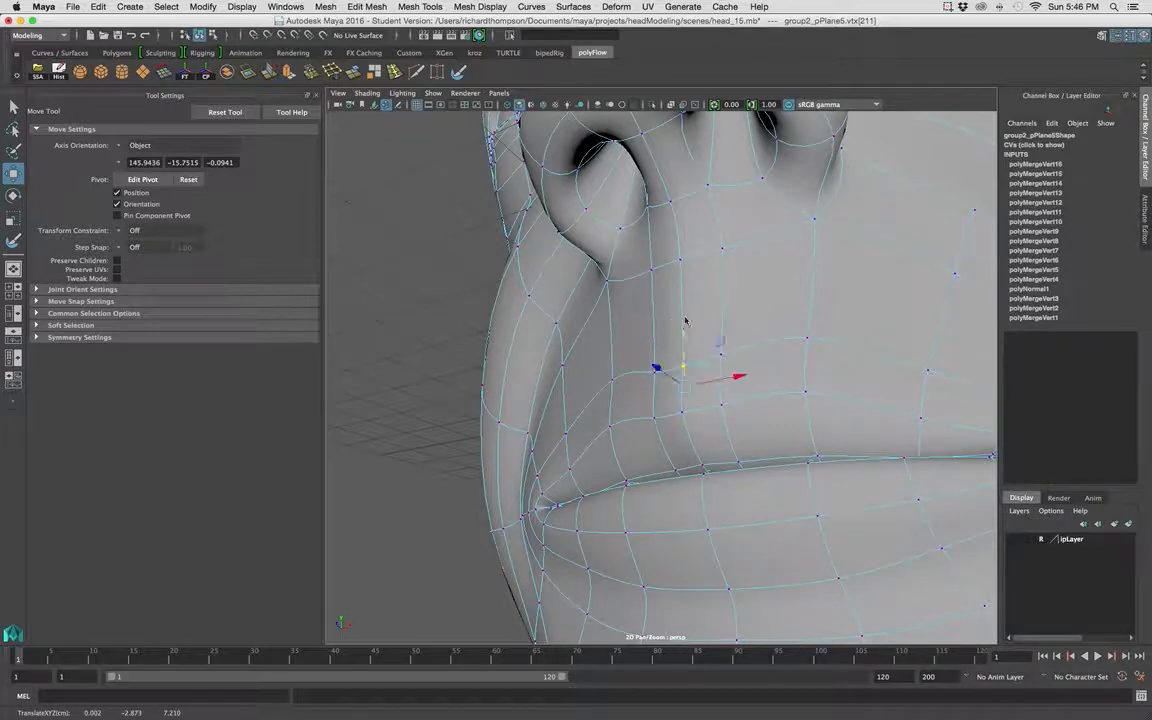
Return to object mode and examine the philtrum, nose base and lips from the front and side.
alt+right_drag(785, 355, 645, 365)
alt+drag(630, 370, 715, 432)
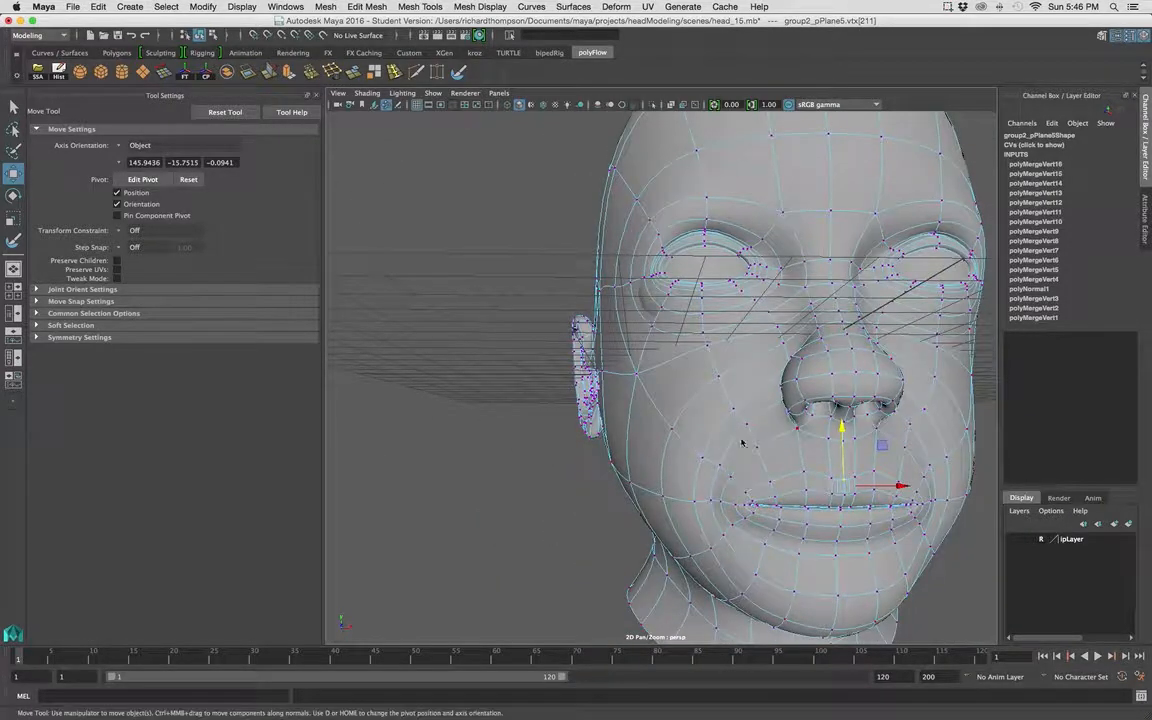
alt+right_drag(615, 432, 674, 418)
alt+middle_drag(674, 418, 490, 360)
alt+right_drag(490, 360, 694, 399)
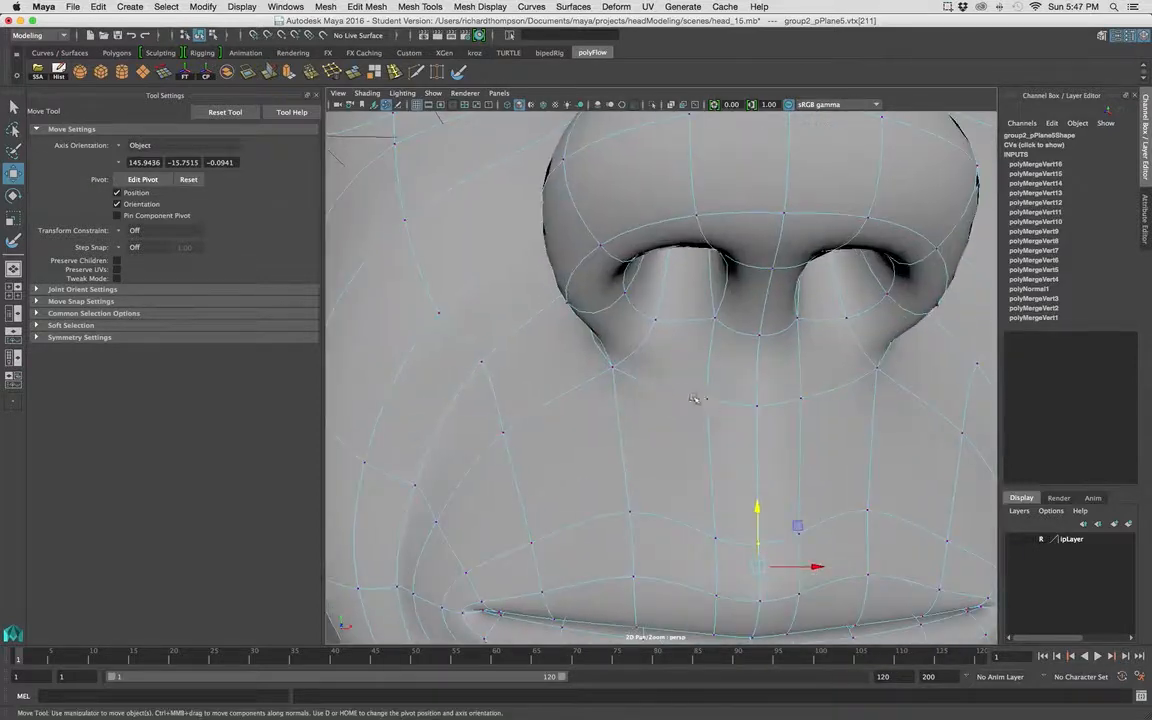
right_drag(756, 362, 820, 344)
alt+right_drag(790, 465, 590, 490)
alt+drag(590, 490, 661, 504)
alt+right_drag(615, 508, 681, 514)
alt+middle_drag(681, 514, 490, 470)
alt+right_drag(490, 470, 746, 509)
alt+drag(704, 503, 746, 398)
Switch to vertex editing and move the upper lip edge vertex beside the philtrum along Z.
click(755, 392)
right_drag(756, 390, 690, 350)
click(756, 390)
click(757, 378)
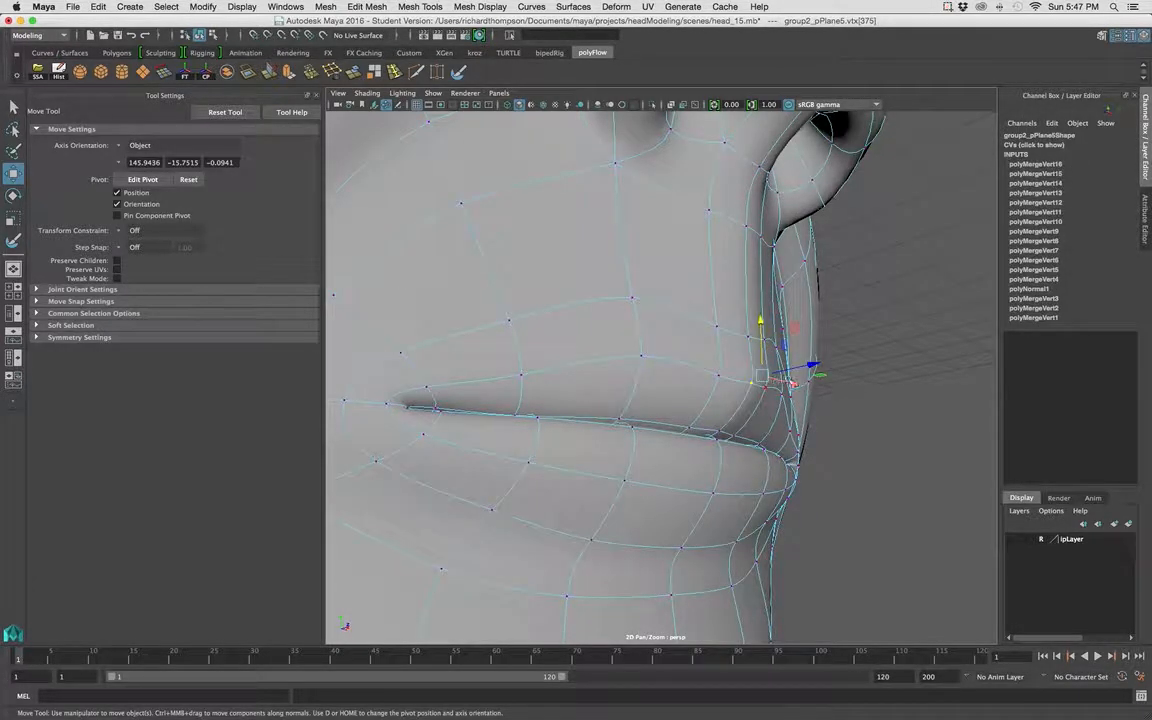
drag(817, 370, 645, 446)
Leave vertex editing and sculpt the area above the upper lip beside the philtrum with the Sculpt Geometry Pull brush.
alt+drag(551, 474, 715, 401)
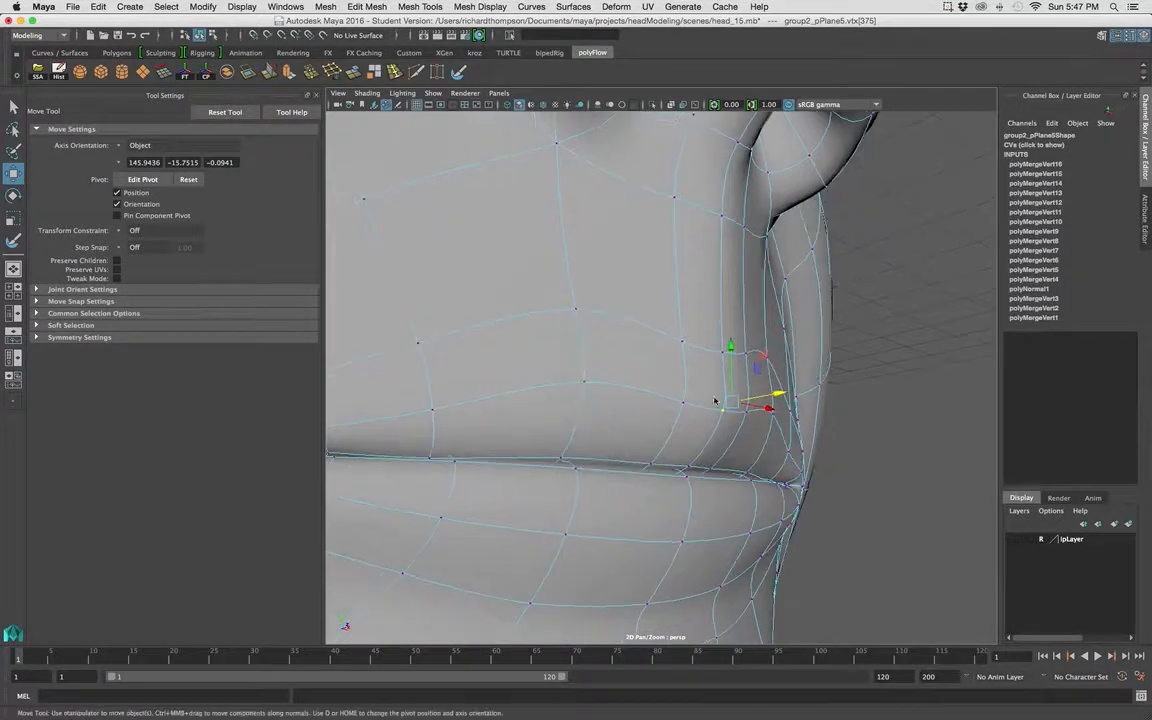
right_drag(643, 362, 705, 347)
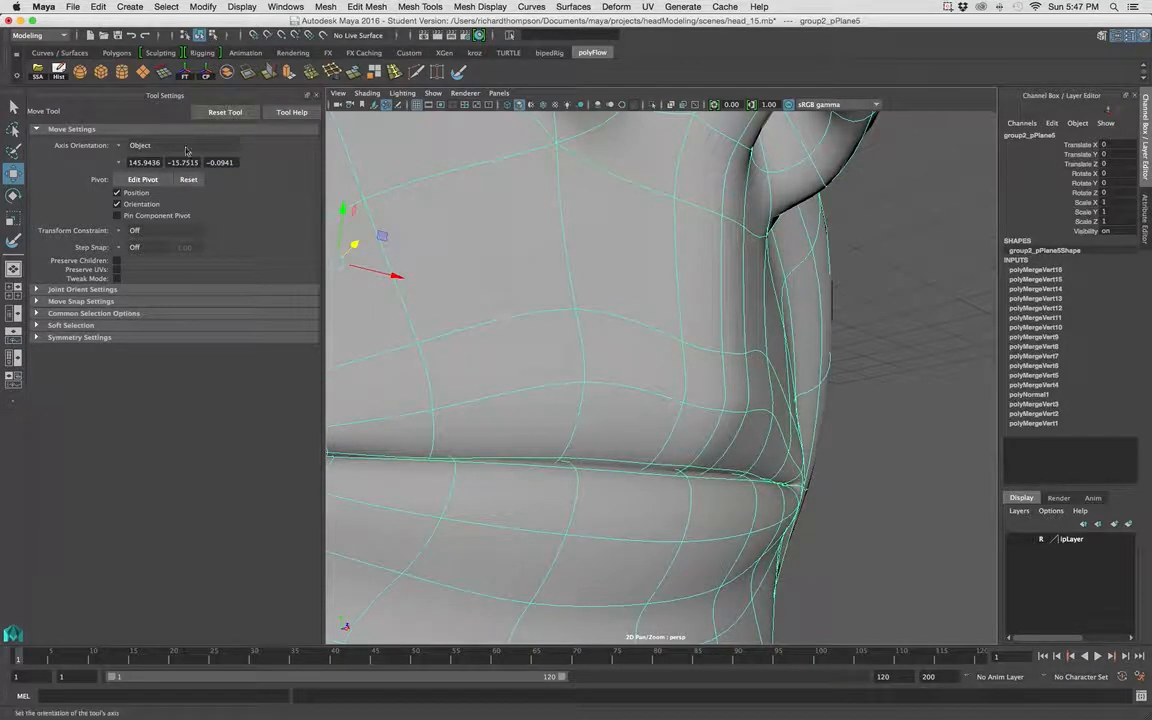
click(14, 243)
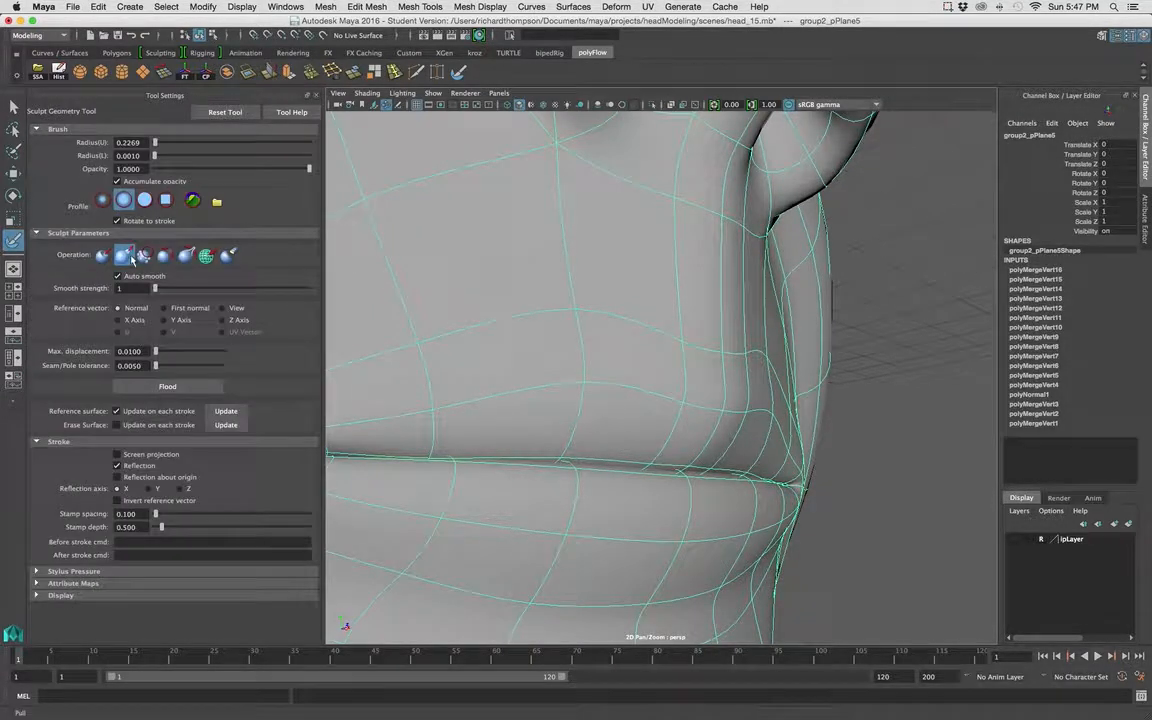
mouse_move(762, 397)
mouse_down()
mouse_move(712, 378)
mouse_move(679, 337)
mouse_move(728, 350)
mouse_move(740, 257)
mouse_move(720, 221)
mouse_up()
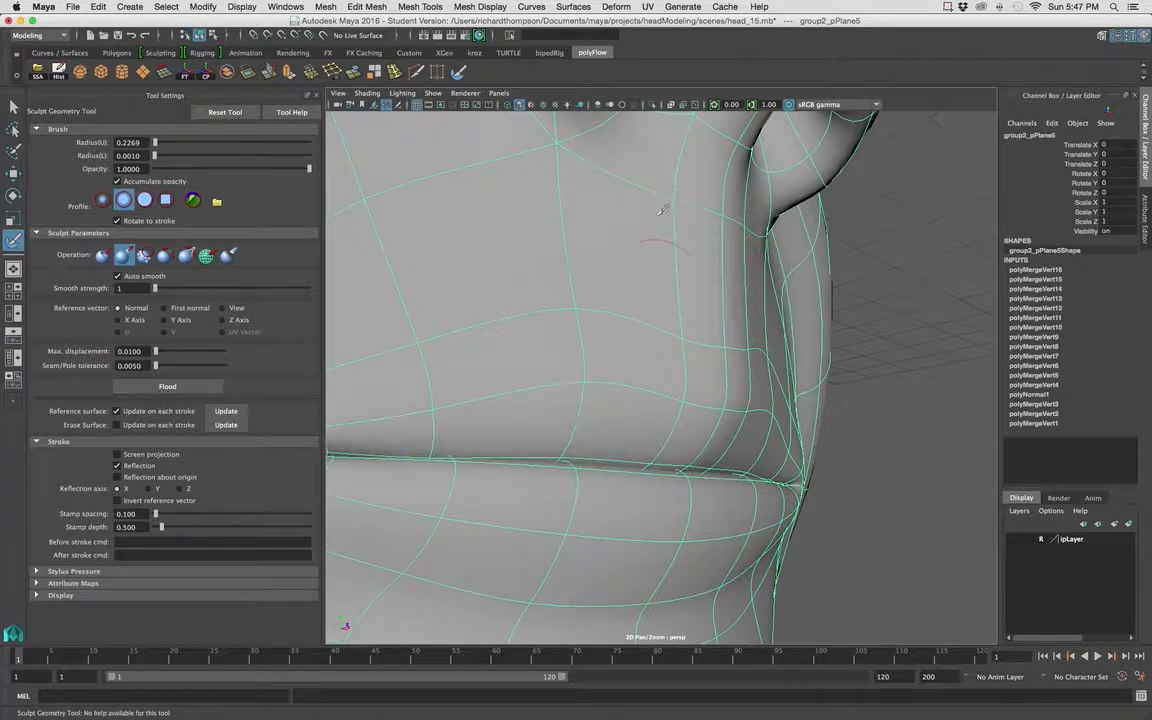
mouse_move(661, 347)
mouse_down()
mouse_move(707, 404)
mouse_move(750, 402)
mouse_move(718, 382)
mouse_move(728, 382)
mouse_move(663, 378)
mouse_move(481, 399)
mouse_up()
Leave sculpting, deselect the head and examine the upper lip, nose and face from the front and both sides.
click(13, 174)
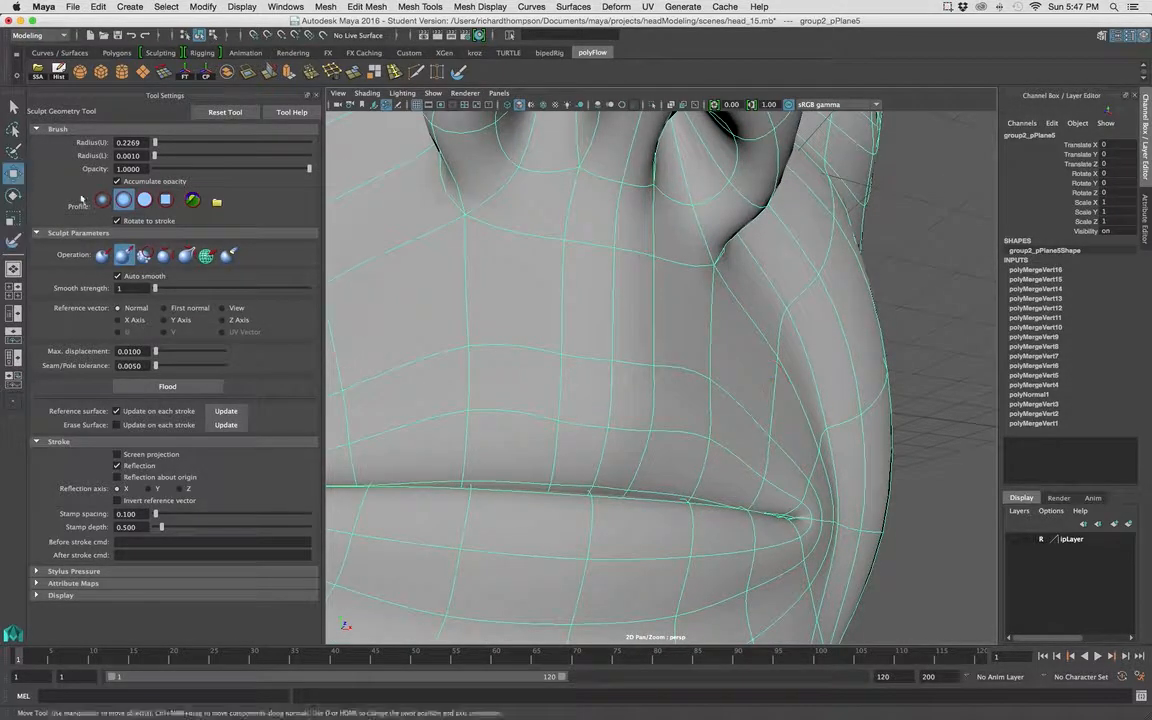
right_drag(535, 307, 592, 291)
alt+right_drag(732, 408, 634, 424)
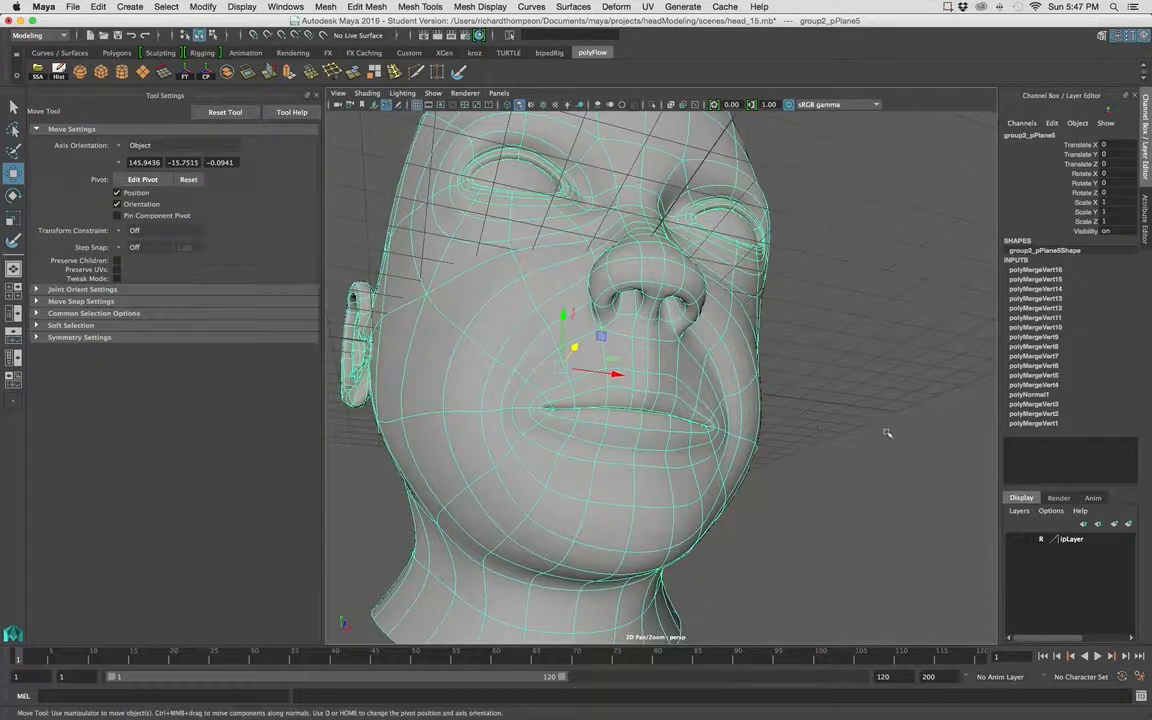
click(888, 433)
alt+drag(849, 446, 764, 453)
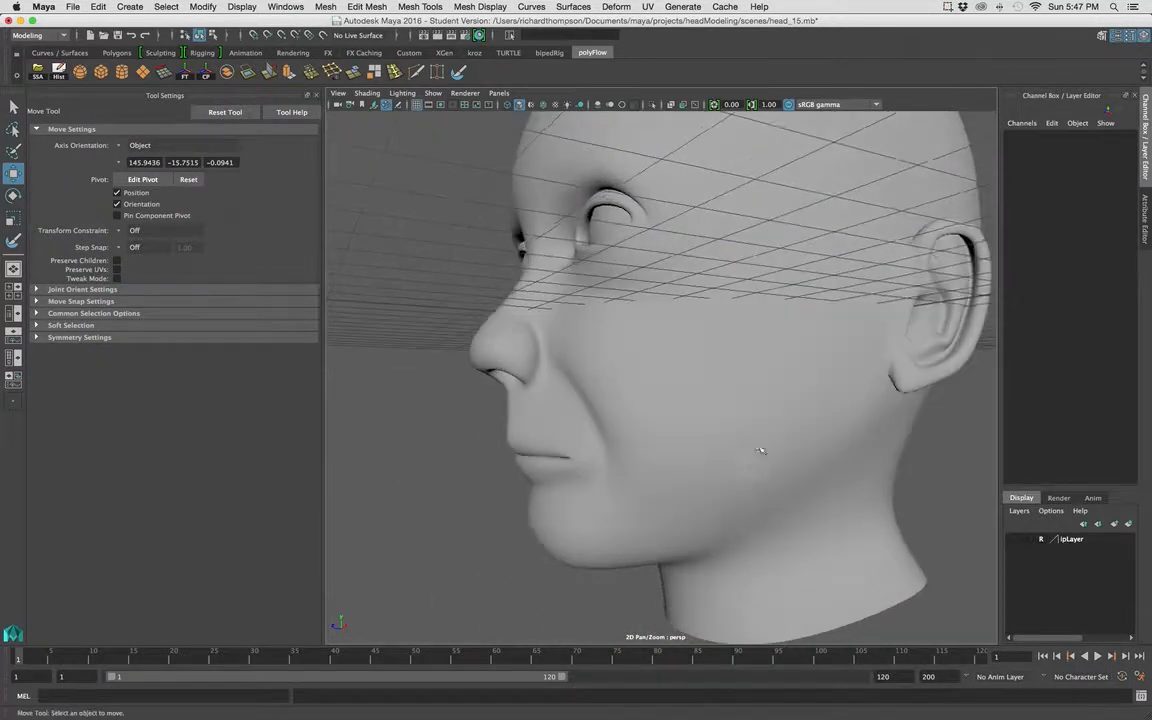
alt+middle_drag(772, 420, 795, 483)
alt+right_drag(795, 483, 690, 458)
alt+drag(680, 452, 803, 448)
alt+right_drag(770, 449, 822, 482)
alt+drag(739, 514, 761, 488)
Select the head and sculpt the surface beside the mouth corner and up along the cheek fold with the Pull brush.
click(580, 497)
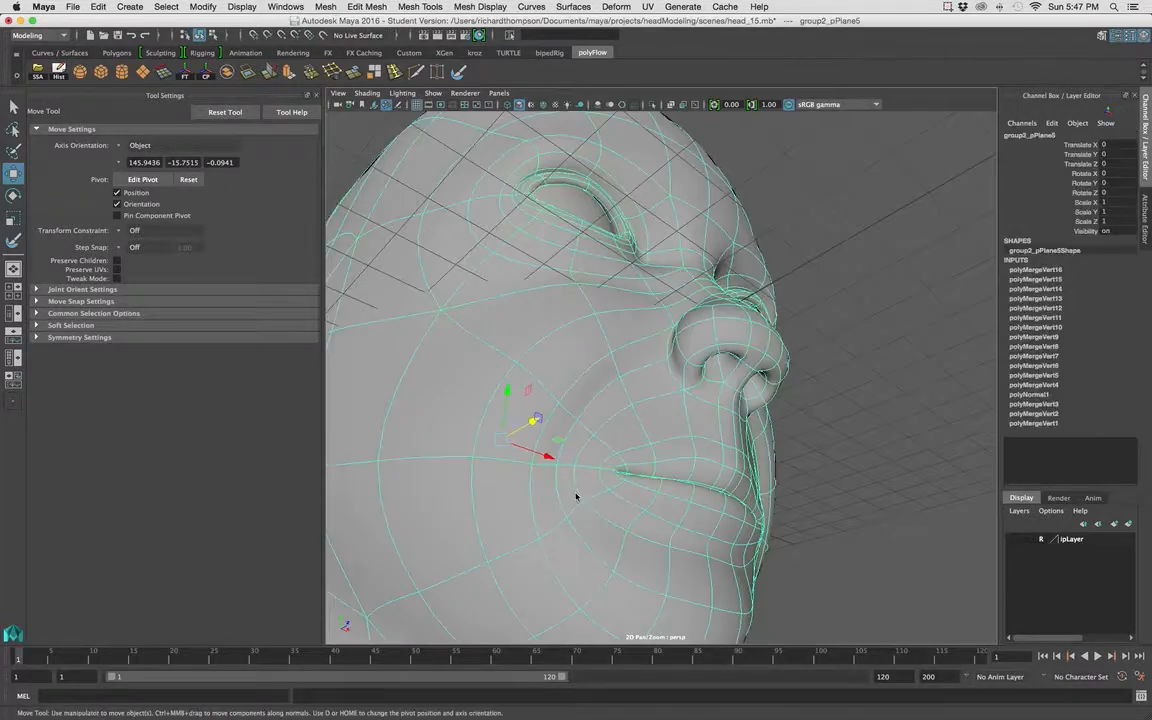
alt+middle_drag(576, 496, 602, 408)
alt+right_drag(602, 408, 674, 432)
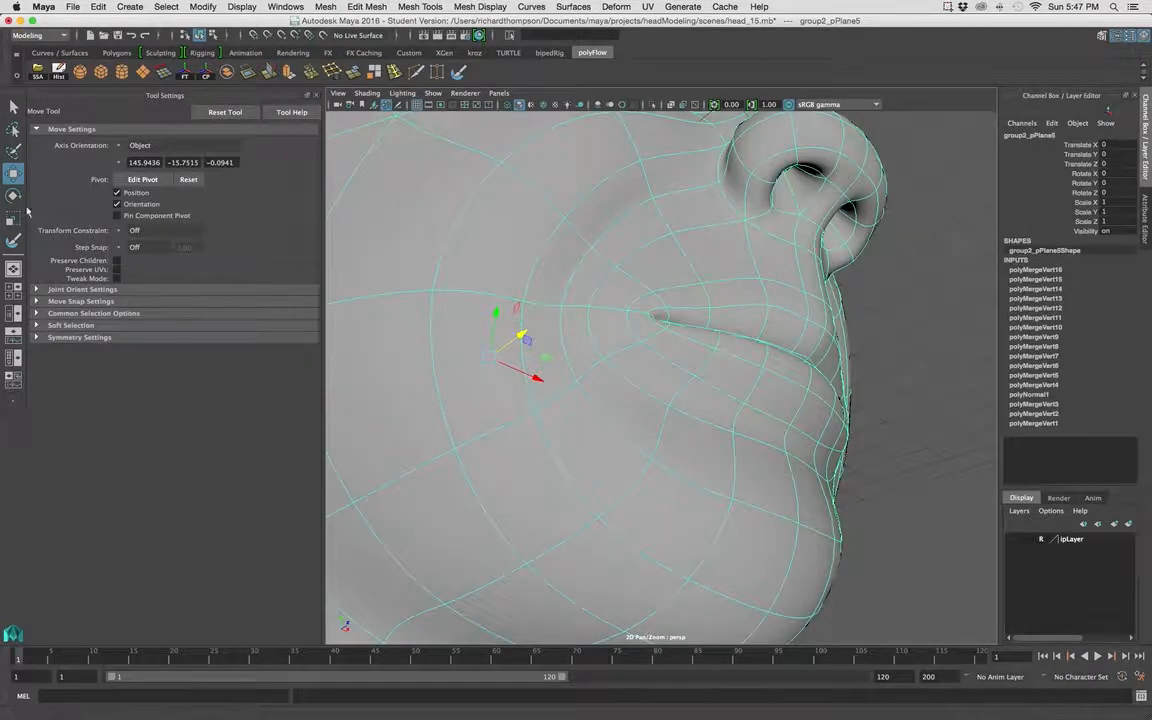
click(13, 244)
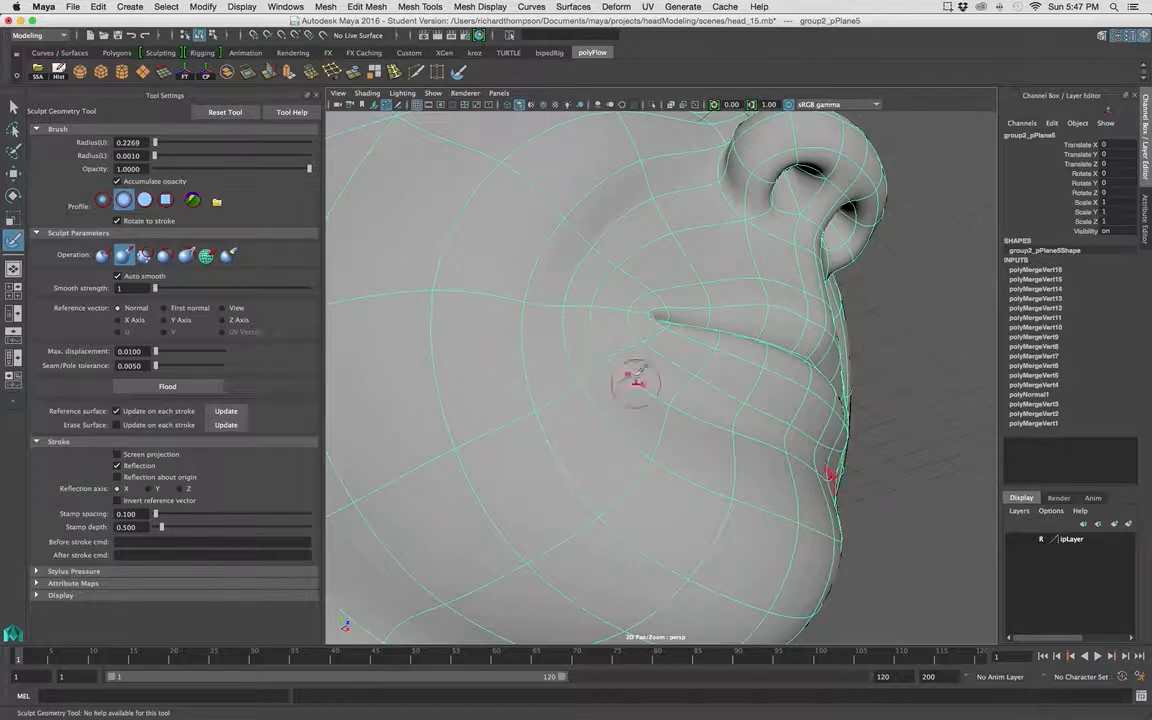
alt+drag(609, 334, 527, 366)
alt+right_drag(527, 366, 600, 350)
mouse_move(600, 350)
alt+mouse_down()
mouse_move(615, 314)
mouse_move(609, 329)
alt+mouse_up()
drag(571, 385, 512, 347)
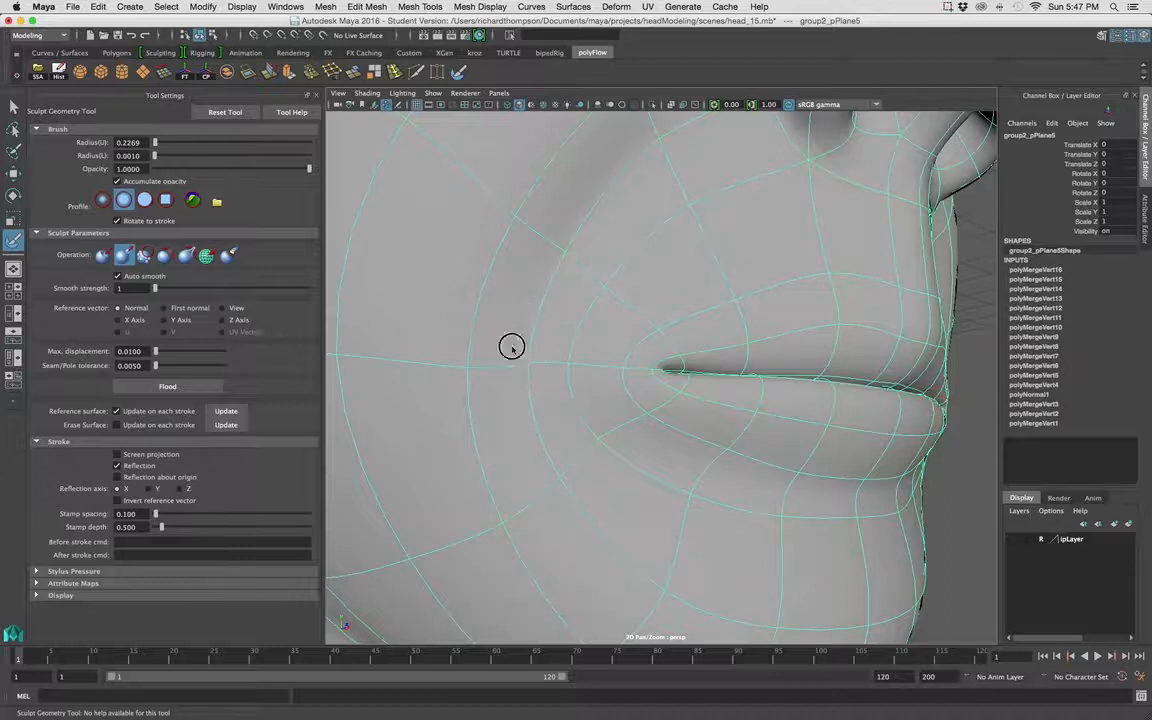
mouse_move(548, 302)
mouse_down()
mouse_move(551, 232)
mouse_move(570, 254)
mouse_move(527, 247)
mouse_move(491, 218)
mouse_up()
mouse_move(548, 386)
alt+mouse_down()
mouse_move(625, 231)
mouse_move(581, 401)
alt+mouse_up()
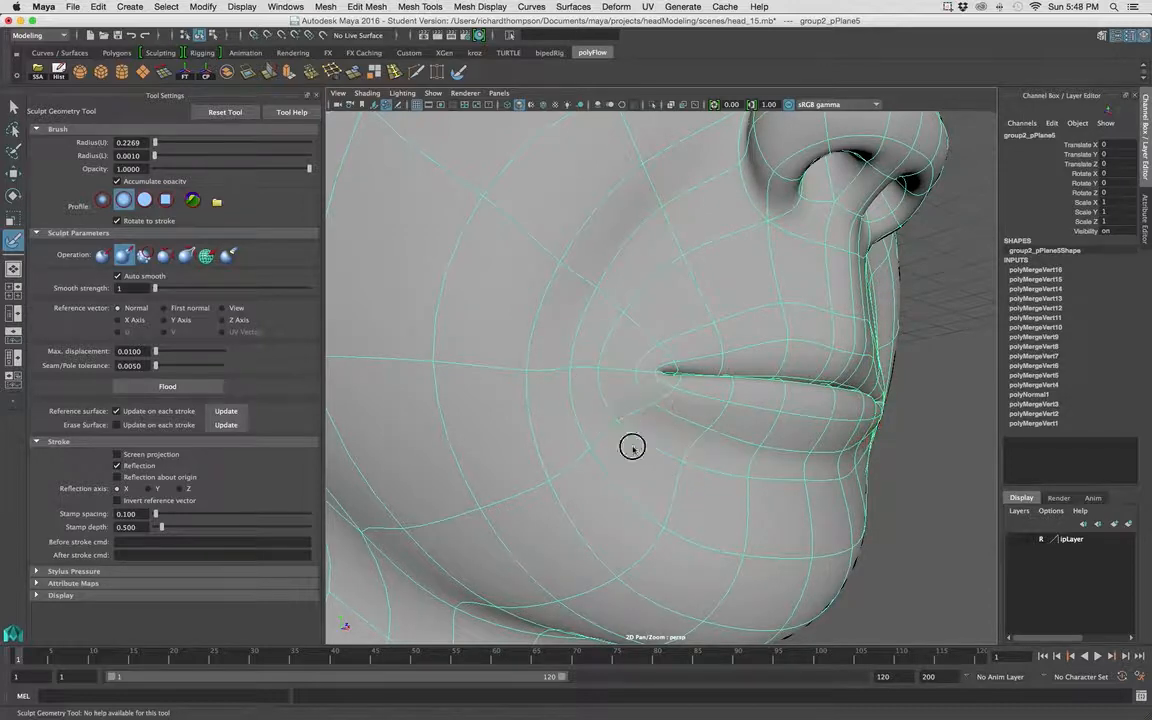
Leave sculpting, deselect the head and examine the cheek folds and mouth corners from several angles.
alt+right_drag(663, 496, 571, 476)
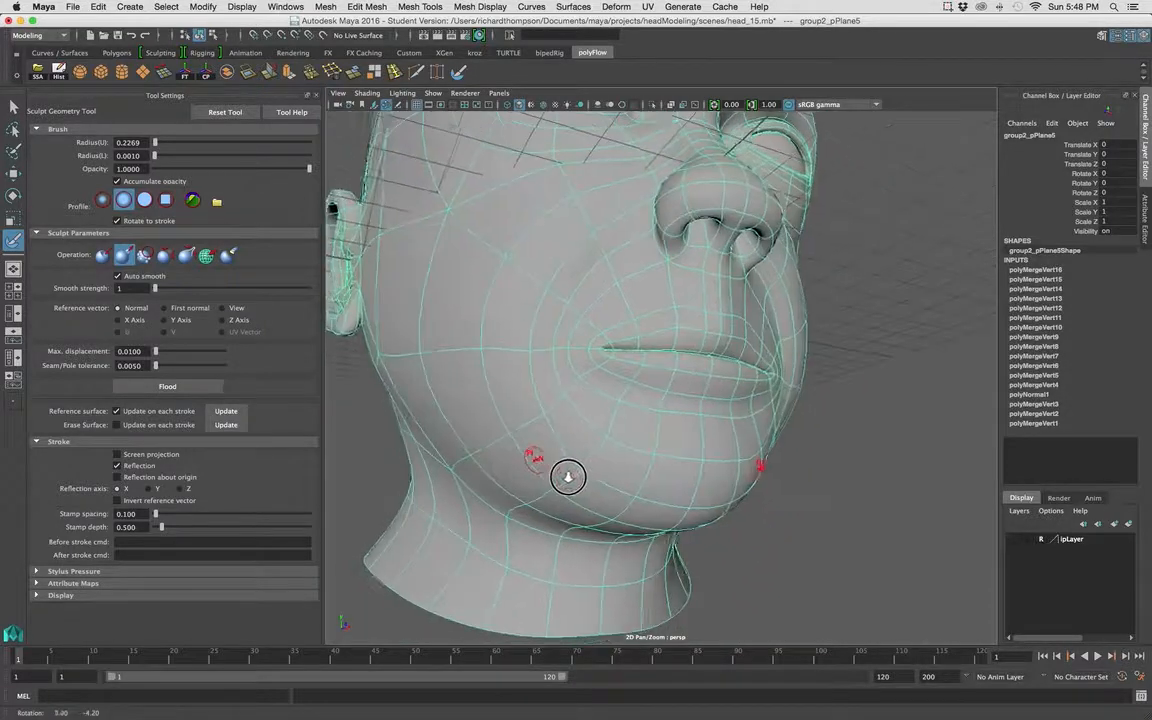
alt+drag(571, 476, 843, 441)
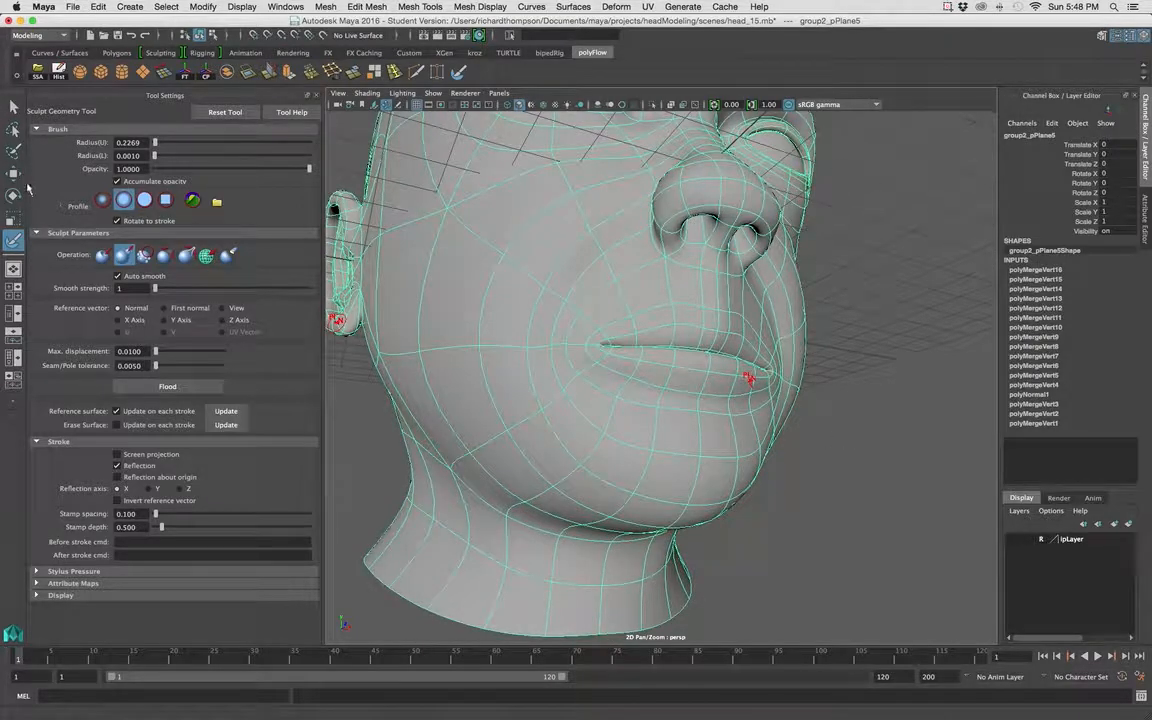
click(14, 173)
click(905, 495)
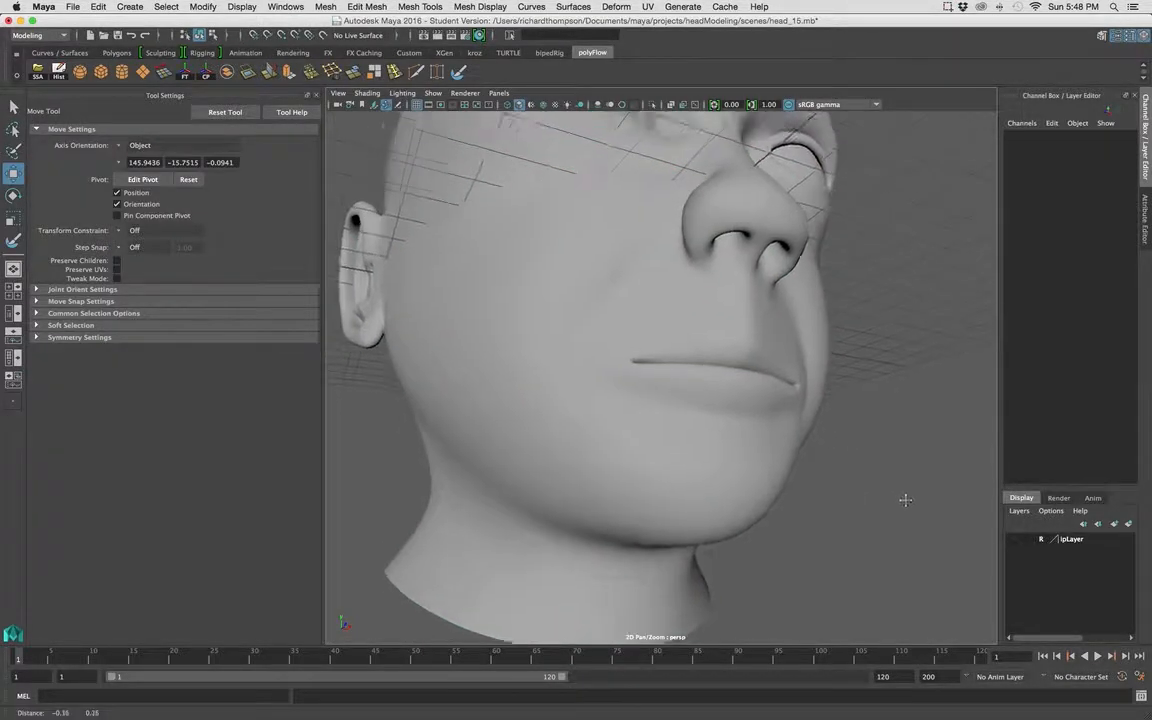
alt+drag(905, 499, 851, 524)
scroll(808, 517, up, 5)
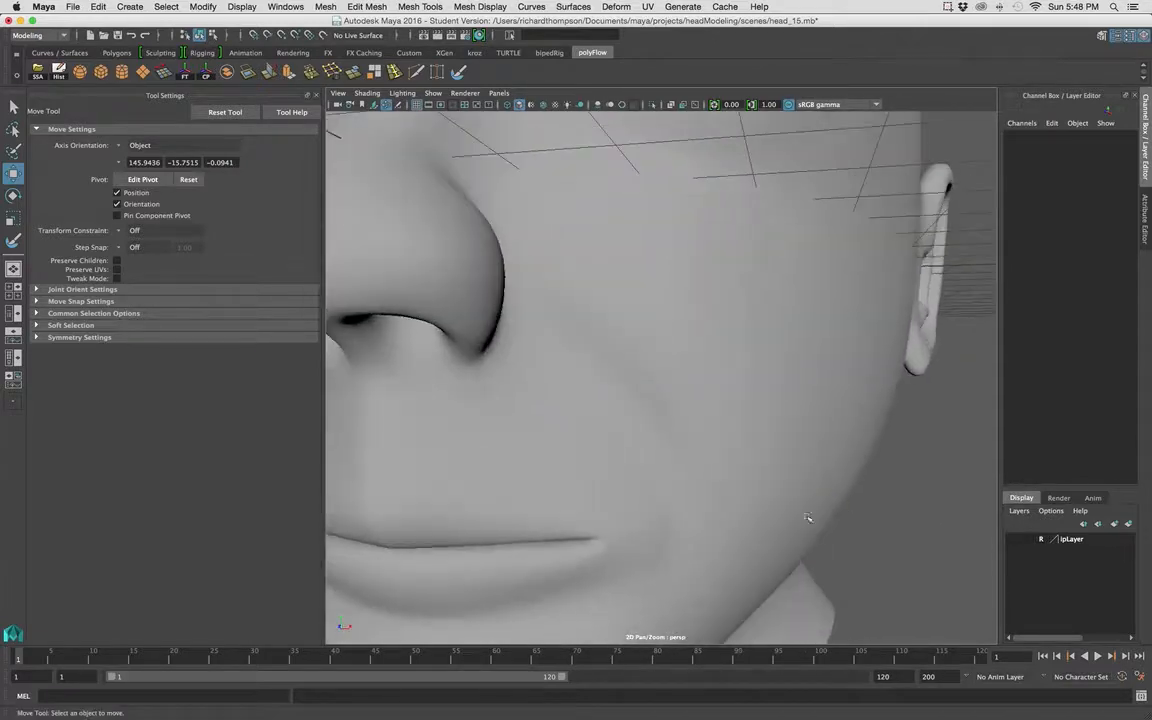
Switch the head to vertex editing and select two lip vertices at one mouth corner.
click(538, 557)
scroll(679, 491, up, 8)
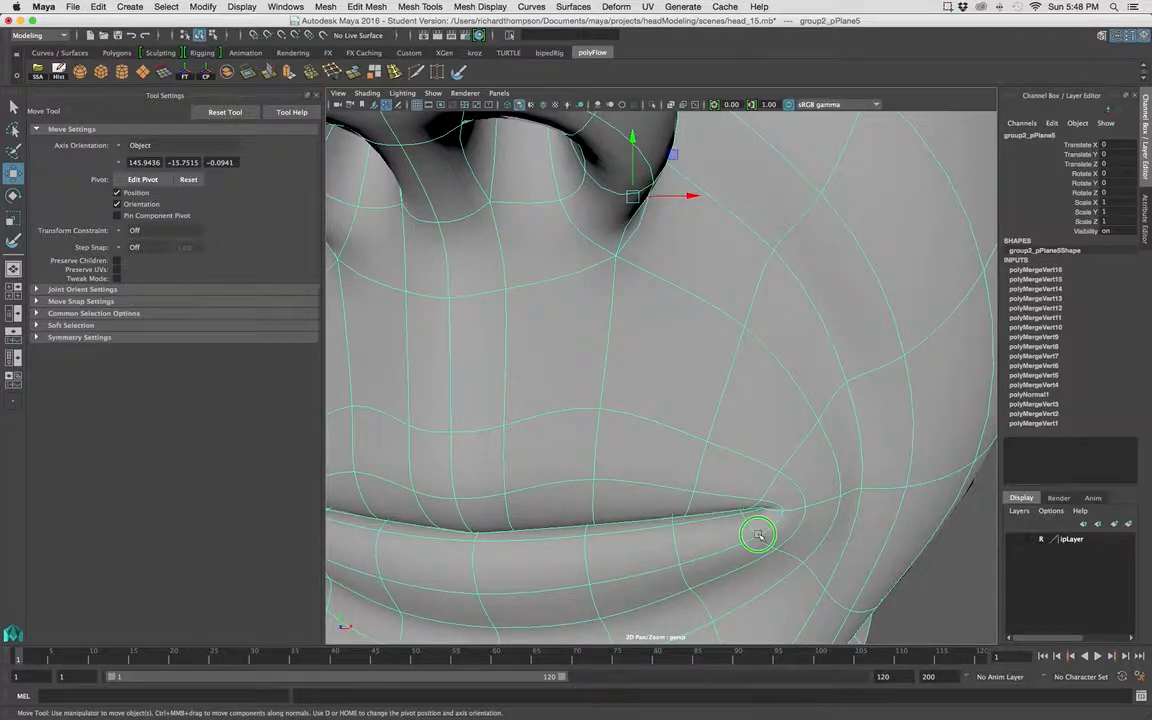
right_drag(756, 365, 684, 360)
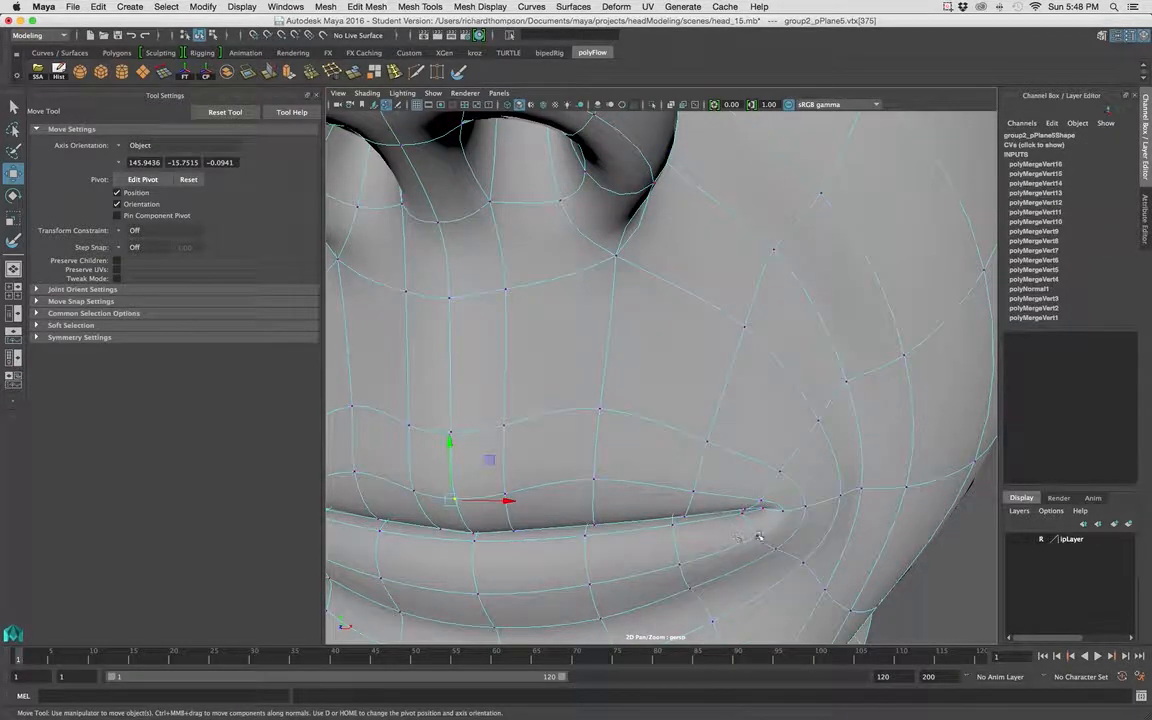
click(757, 535)
shift+click(785, 511)
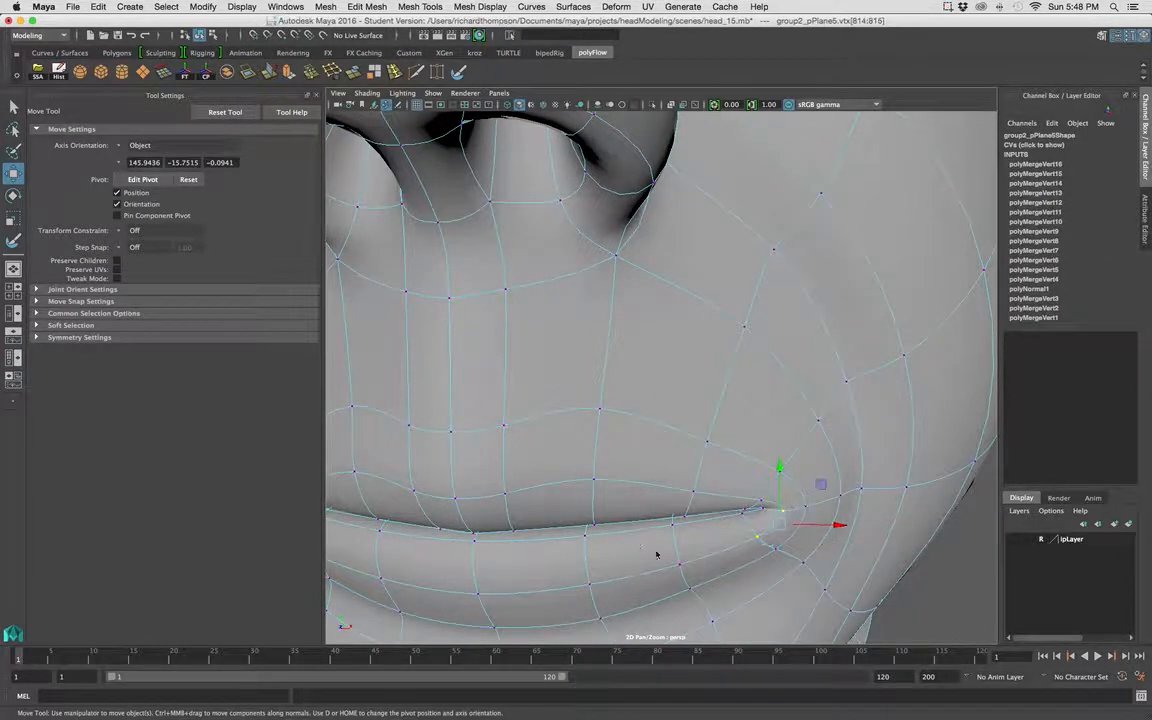
alt+drag(630, 552, 687, 532)
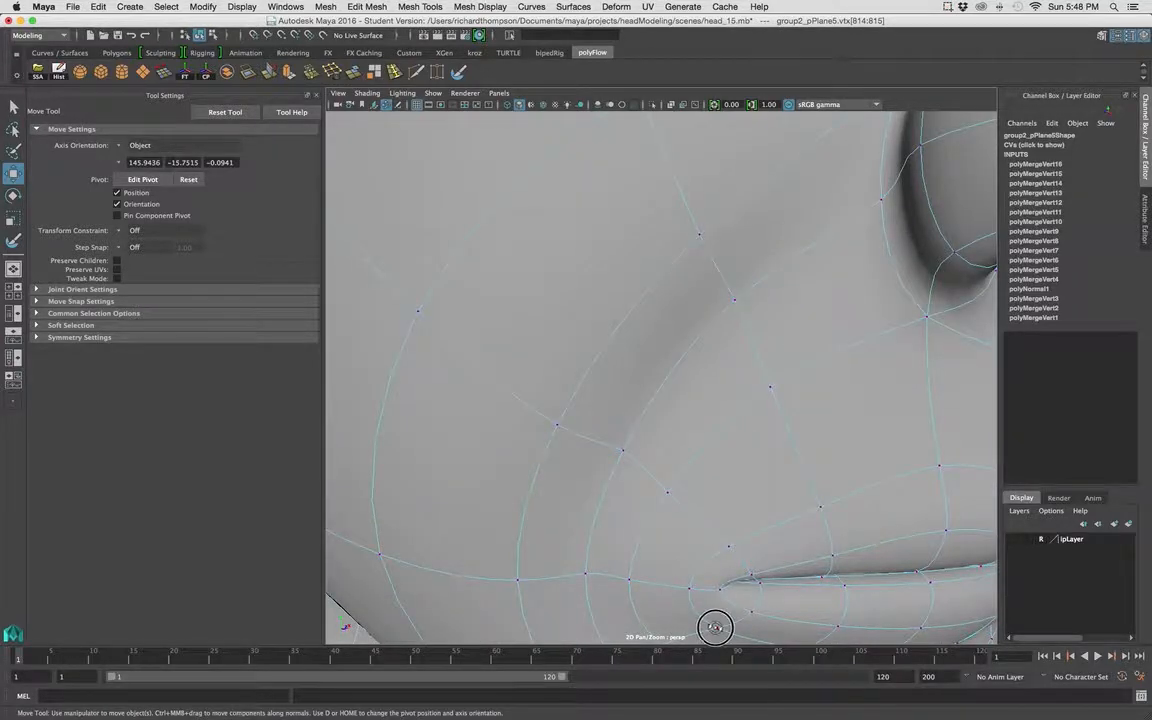
click(705, 590)
shift+click(690, 587)
alt+right_drag(857, 585, 728, 489)
alt+drag(728, 489, 690, 487)
alt+right_drag(690, 487, 723, 489)
alt+middle_drag(535, 488, 632, 496)
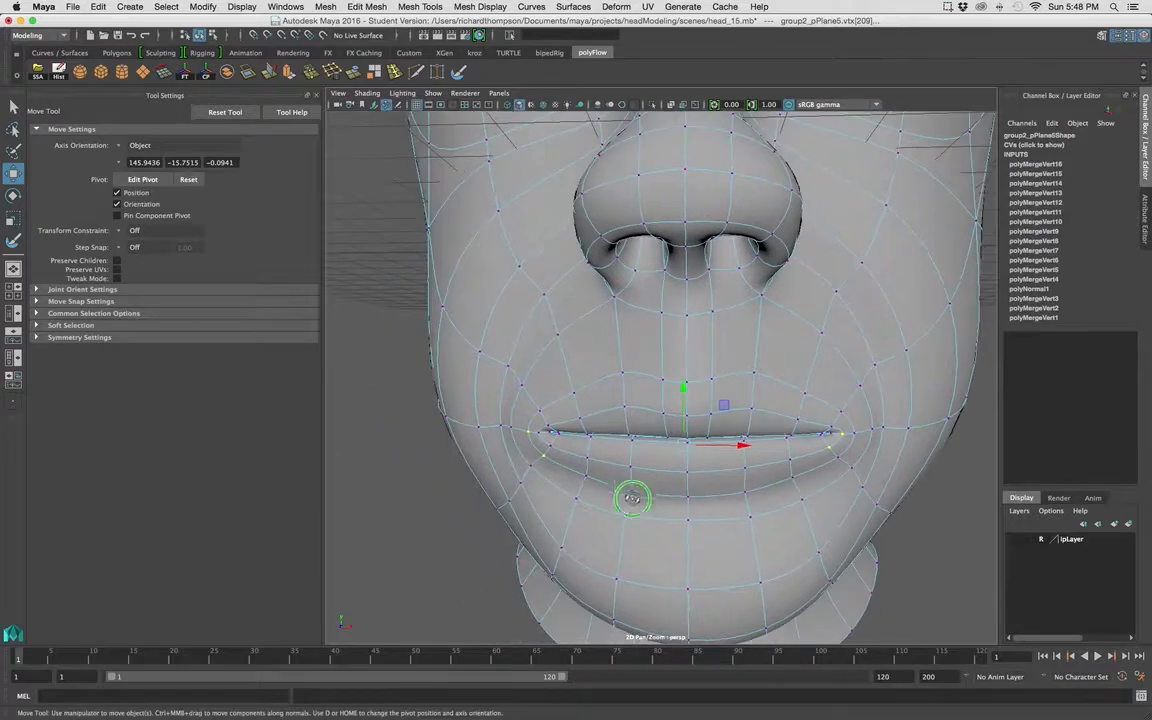
alt+right_drag(632, 496, 664, 490)
key(z)
key(z)
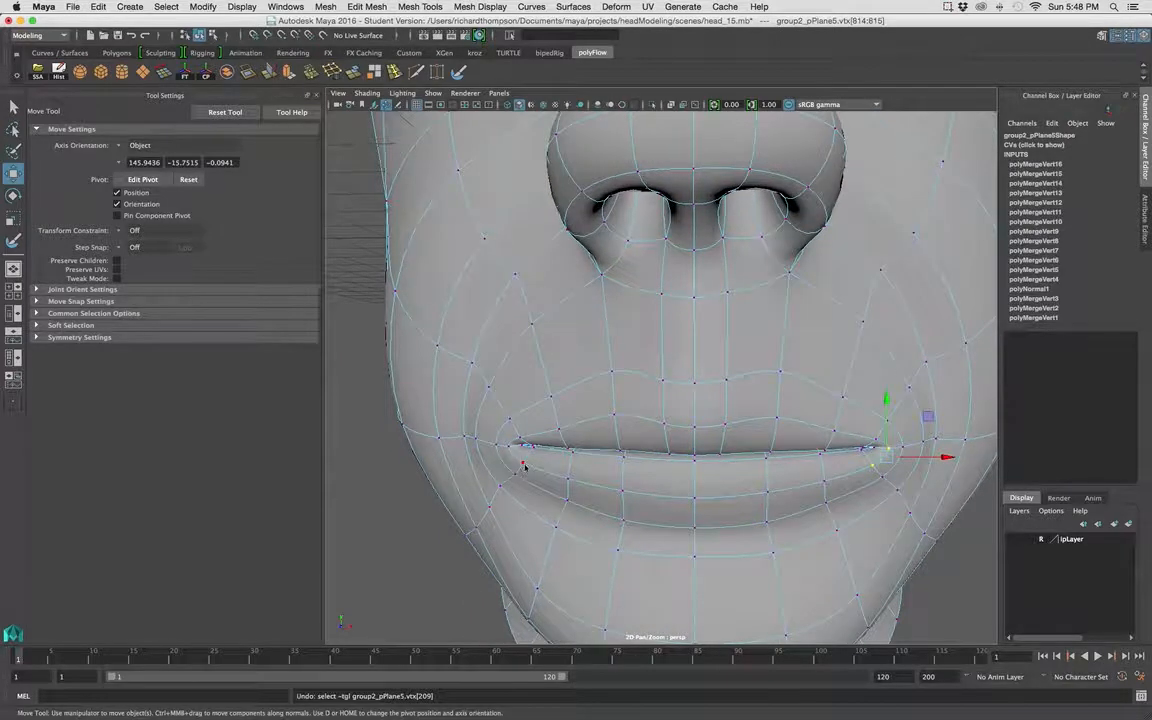
Extend the selection to the opposite mouth corner's matching vertices, move both pairs along Z and return to object mode.
shift+click(506, 447)
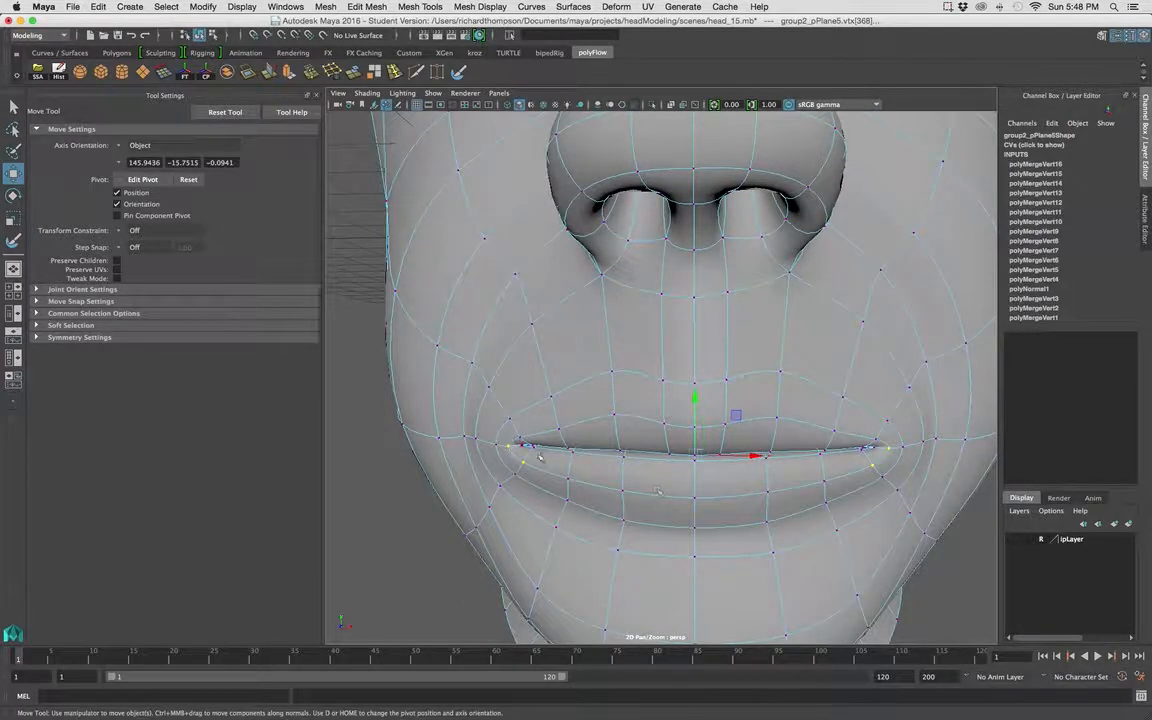
alt+drag(689, 486, 729, 538)
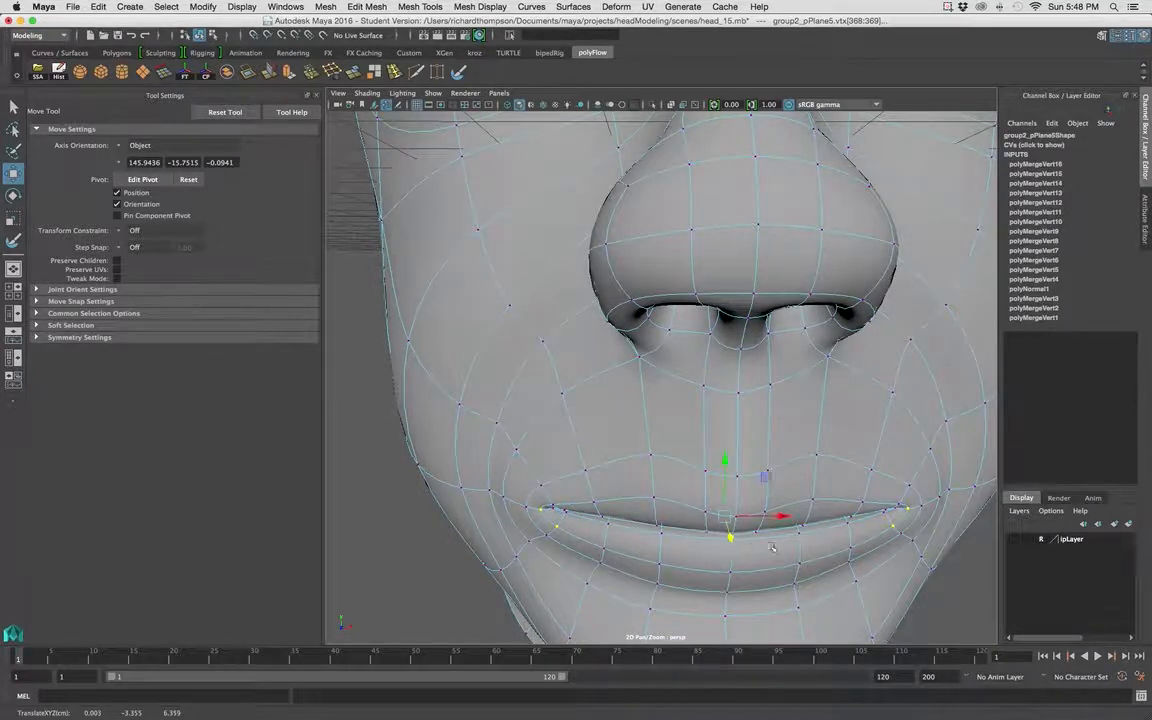
right_drag(849, 551, 880, 347)
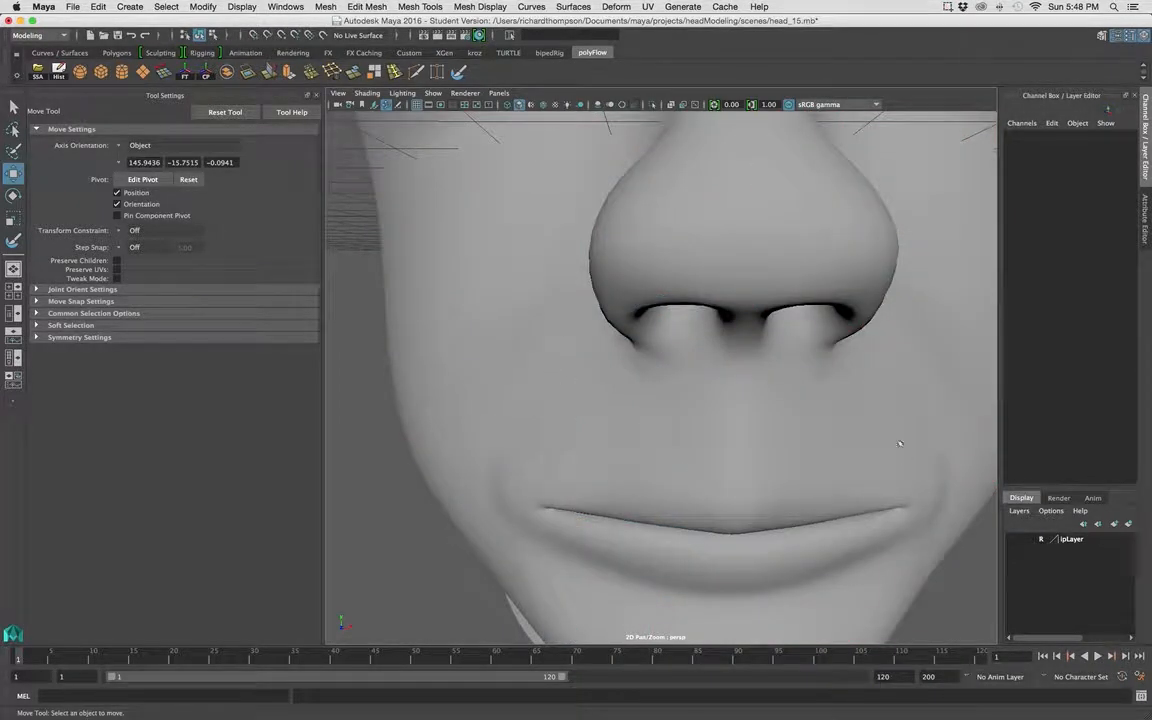
Select the head and smooth the surface around the mouth corner with the Sculpt Geometry Smooth brush.
alt+right_drag(921, 483, 757, 460)
alt+drag(757, 460, 735, 427)
click(715, 388)
alt+right_drag(600, 455, 701, 449)
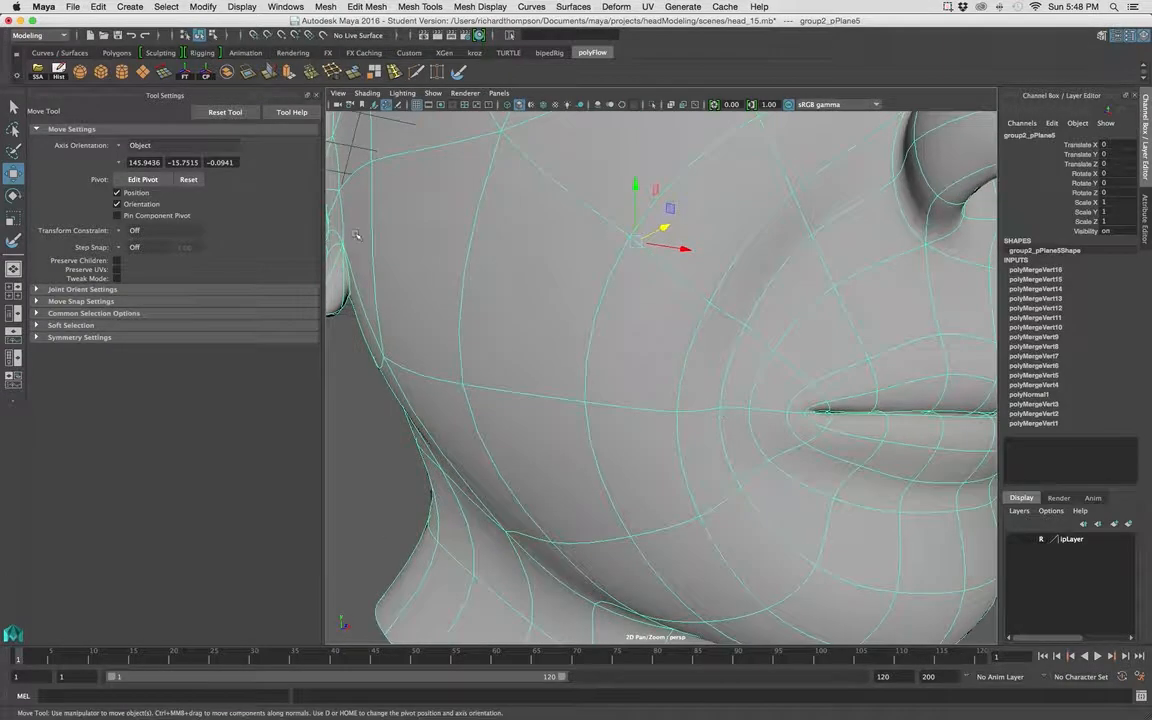
click(14, 240)
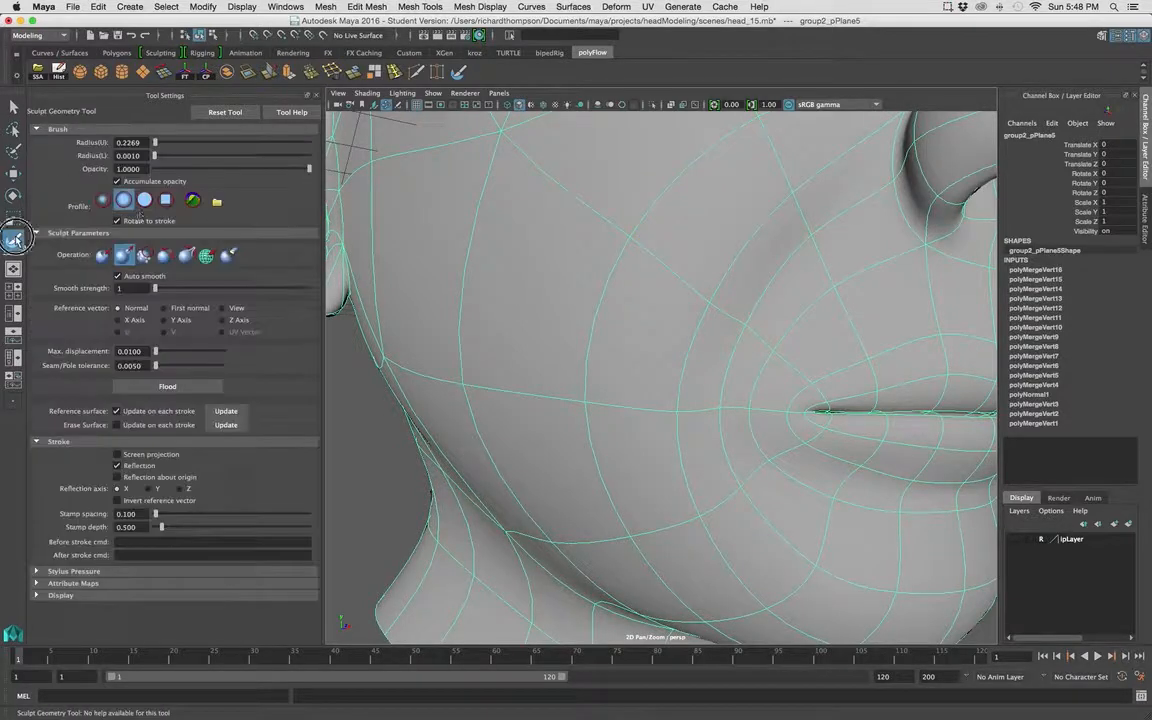
click(143, 255)
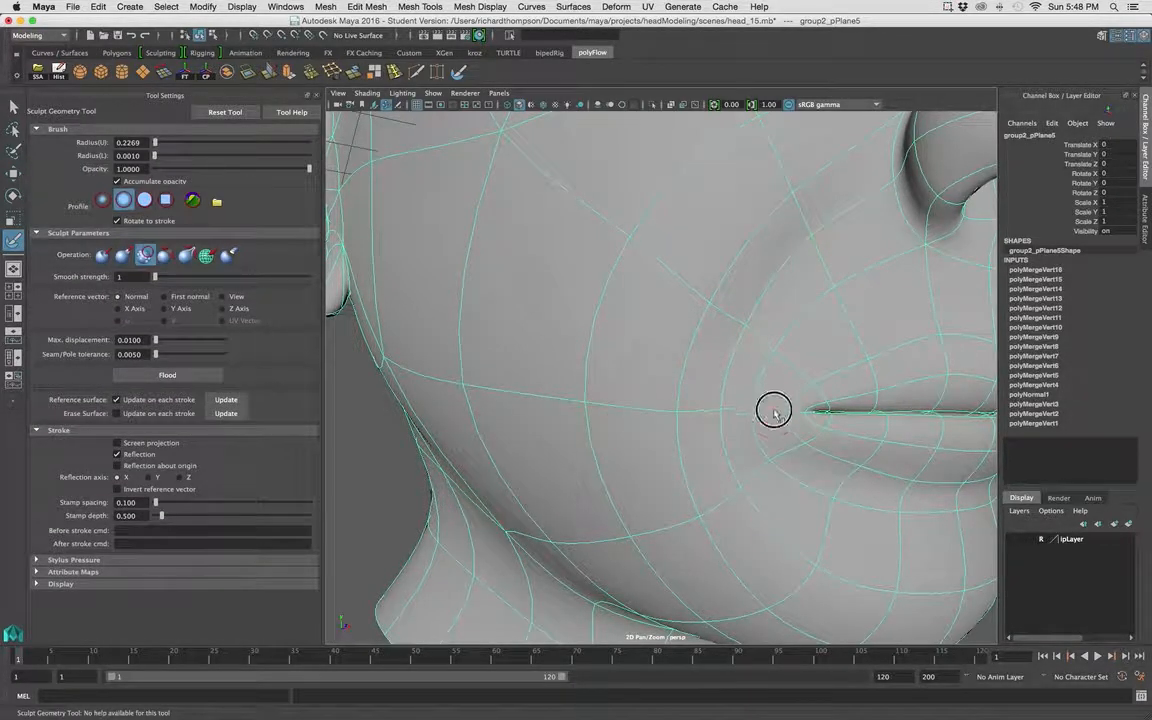
mouse_move(784, 401)
mouse_down()
mouse_move(792, 443)
mouse_move(768, 446)
mouse_up()
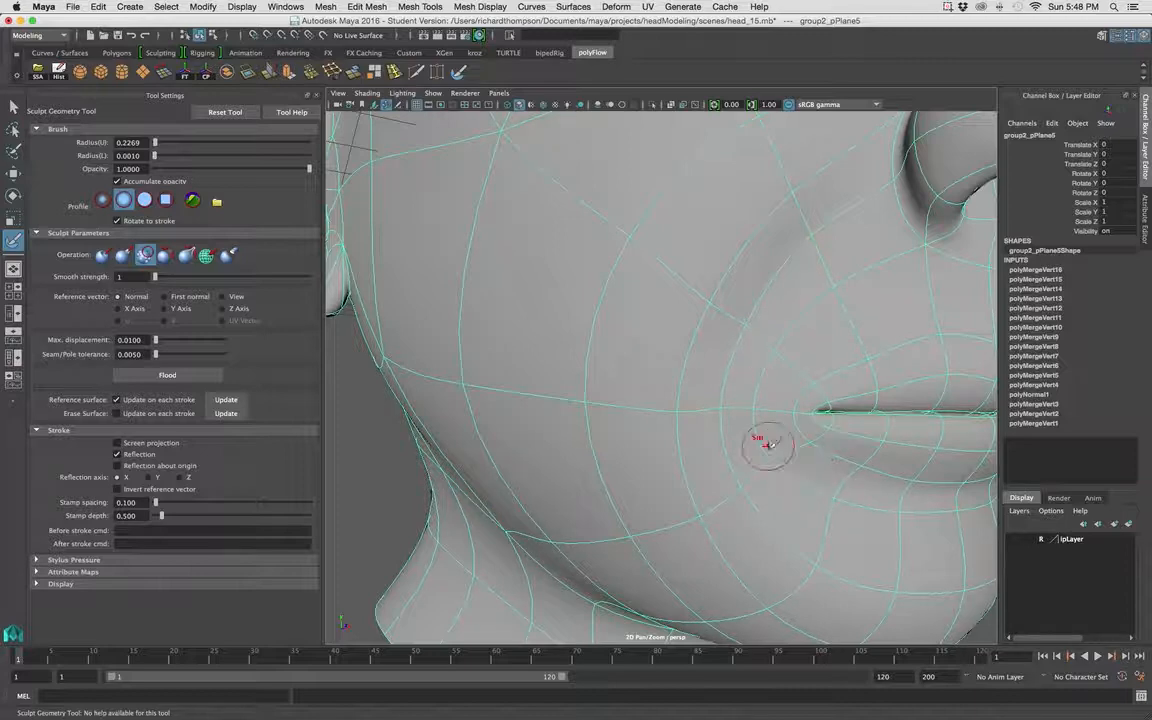
Leave sculpting, deselect the head and examine the mouth and the whole head from the front and three-quarter angles.
mouse_move(733, 497)
alt+mouse_down()
mouse_move(720, 483)
mouse_move(681, 489)
mouse_move(690, 485)
alt+mouse_up()
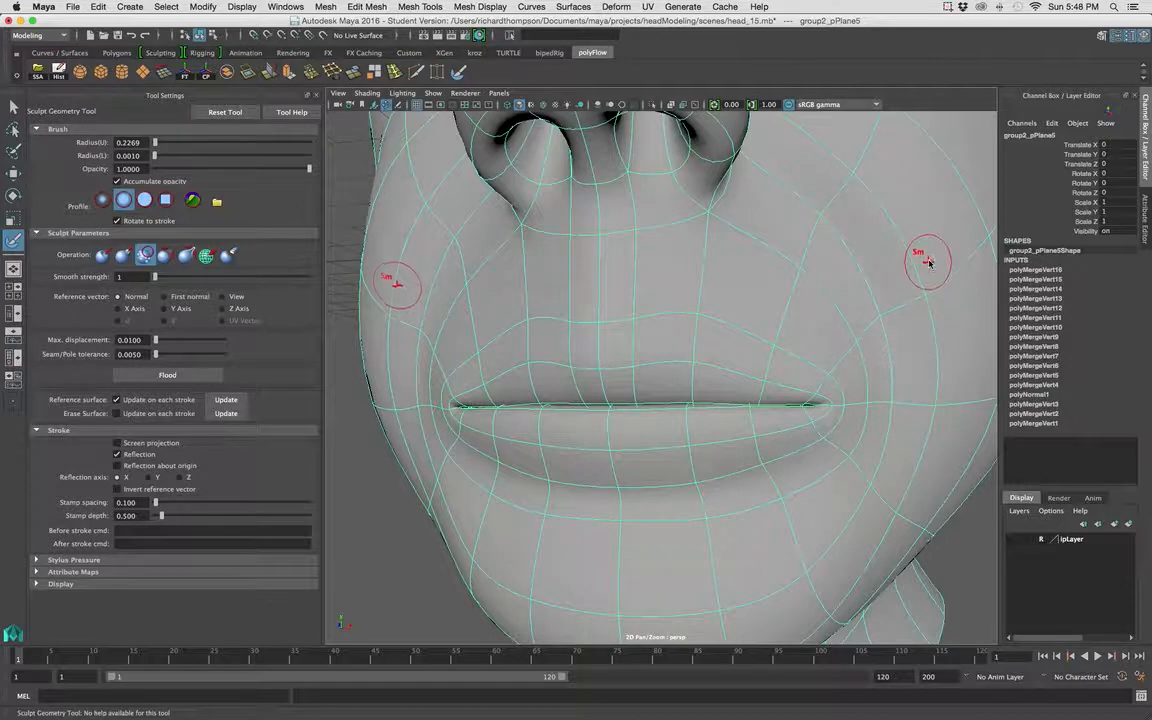
alt+right_drag(809, 342, 602, 355)
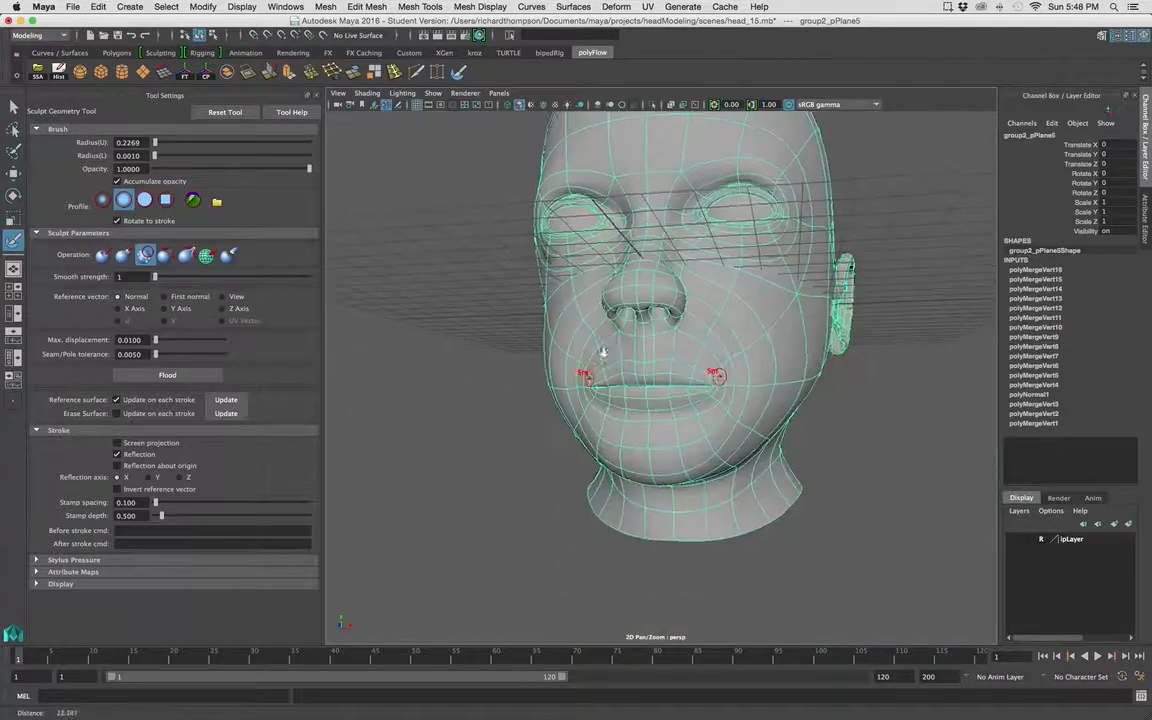
alt+drag(602, 355, 689, 355)
alt+right_drag(689, 355, 752, 367)
alt+drag(750, 367, 452, 340)
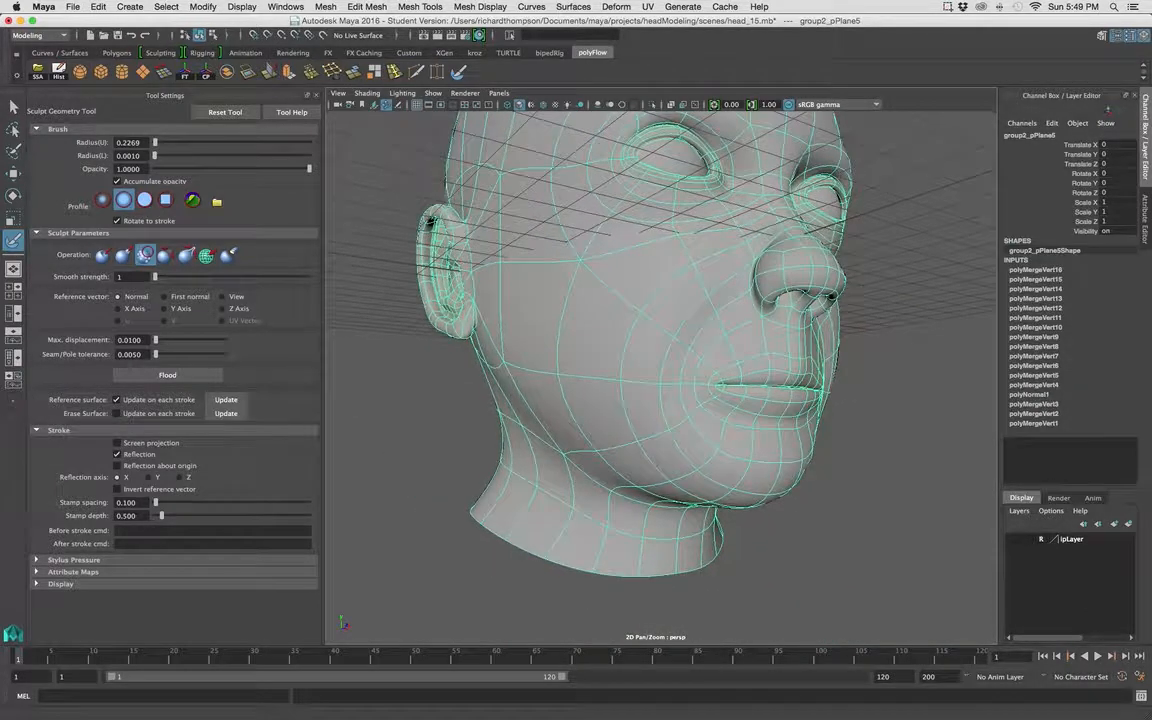
click(13, 175)
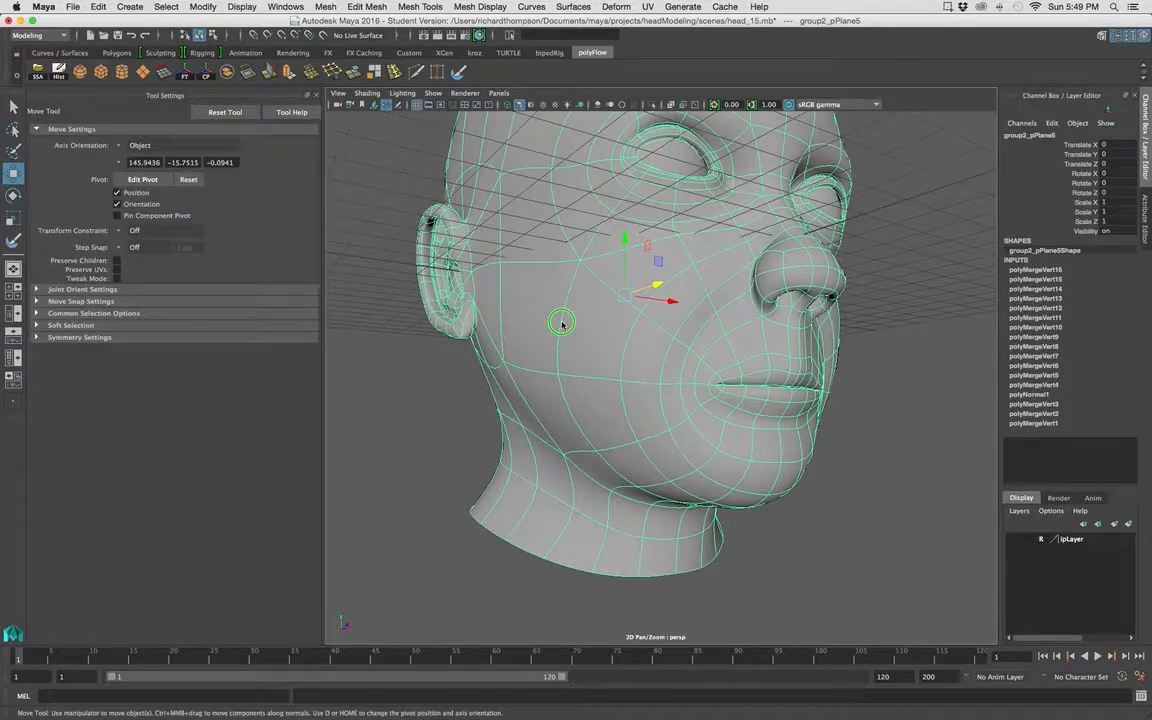
right_drag(562, 323, 618, 303)
click(846, 433)
alt+right_drag(830, 499, 643, 483)
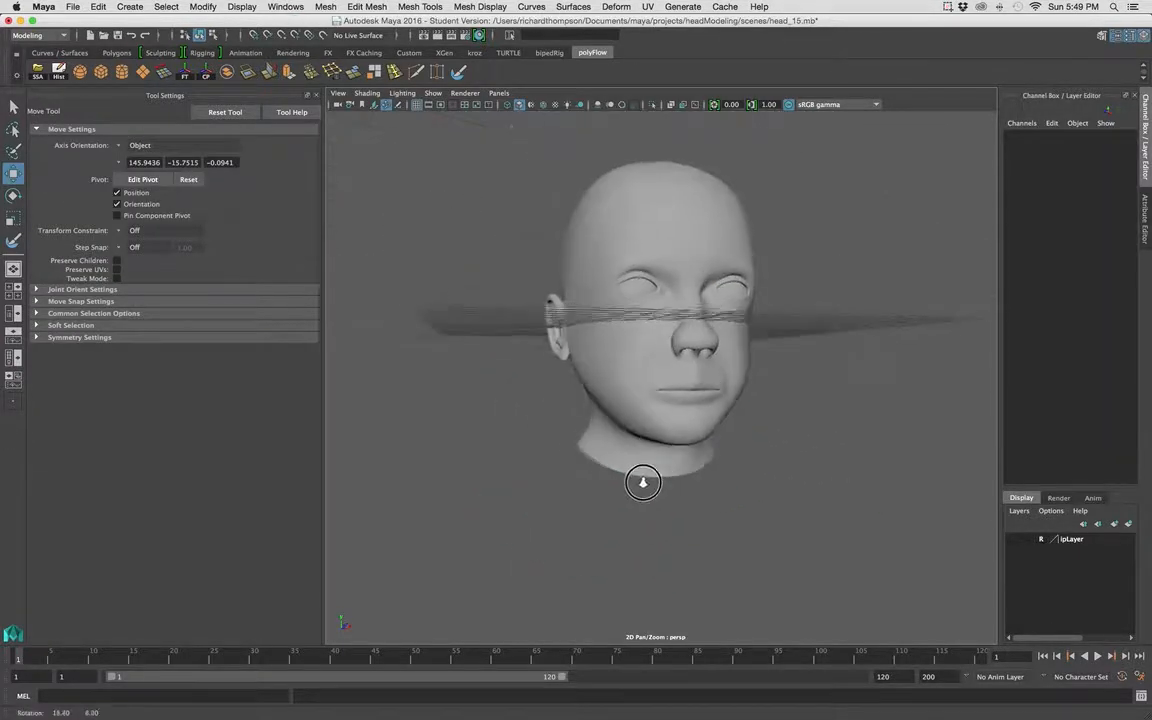
alt+drag(643, 483, 571, 527)
alt+right_drag(571, 527, 666, 477)
alt+drag(666, 477, 690, 466)
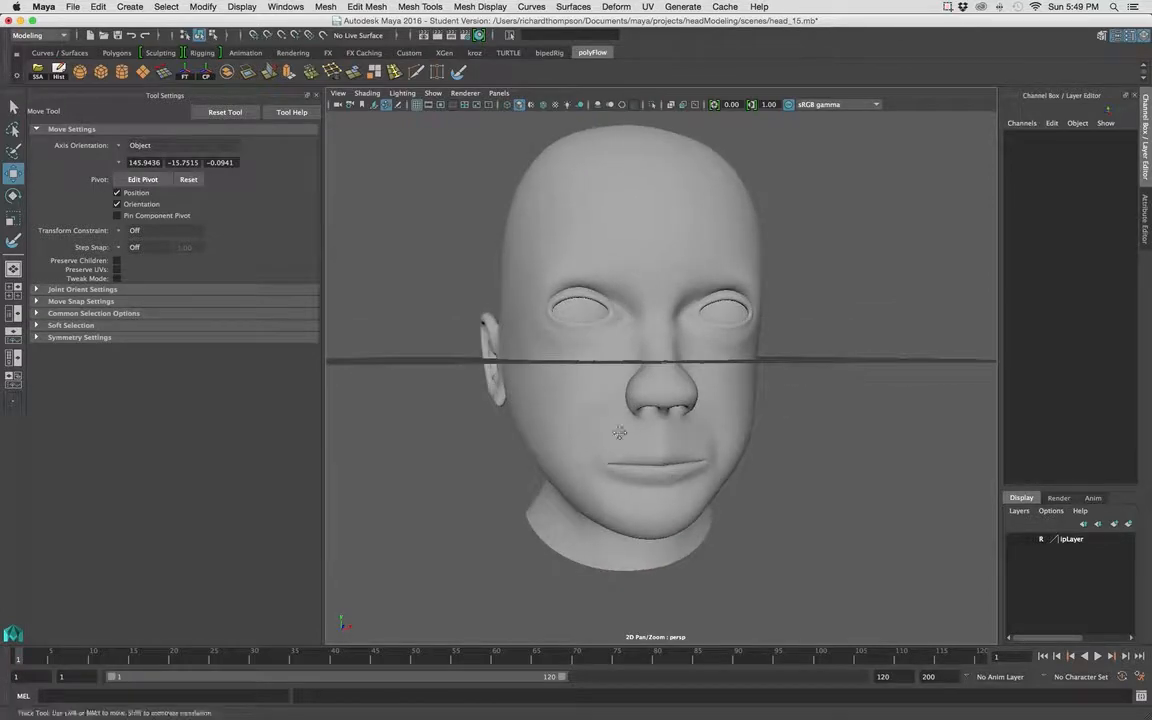
Select the head, undo the smoothing stroke below the eye, and set the Sculpt Geometry Tool to Pull with reflection off.
alt+drag(620, 432, 634, 424)
click(580, 366)
alt+right_drag(506, 375, 568, 401)
alt+drag(568, 401, 618, 408)
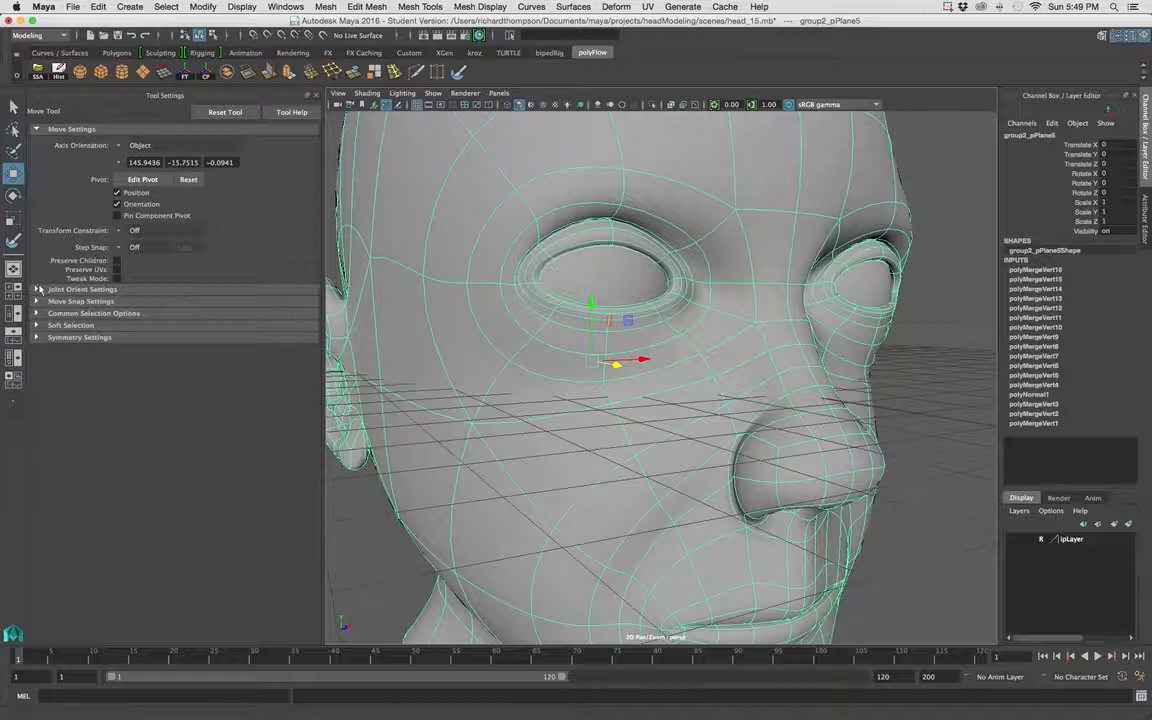
click(13, 241)
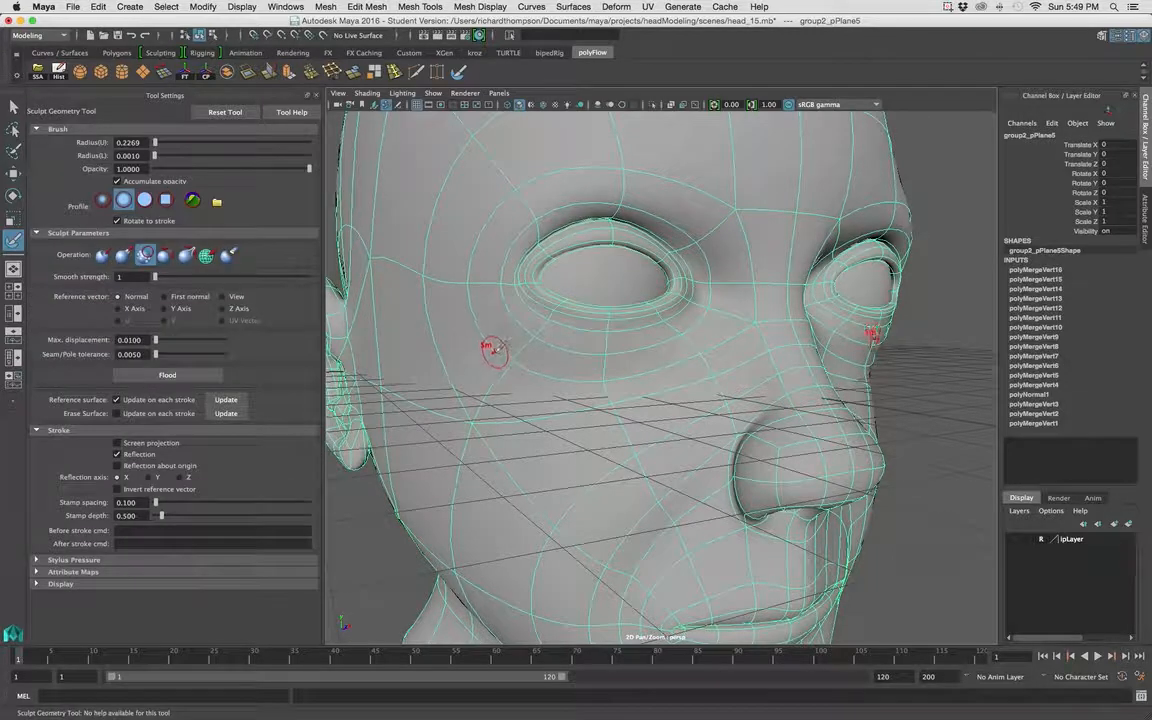
key(ctrl+z)
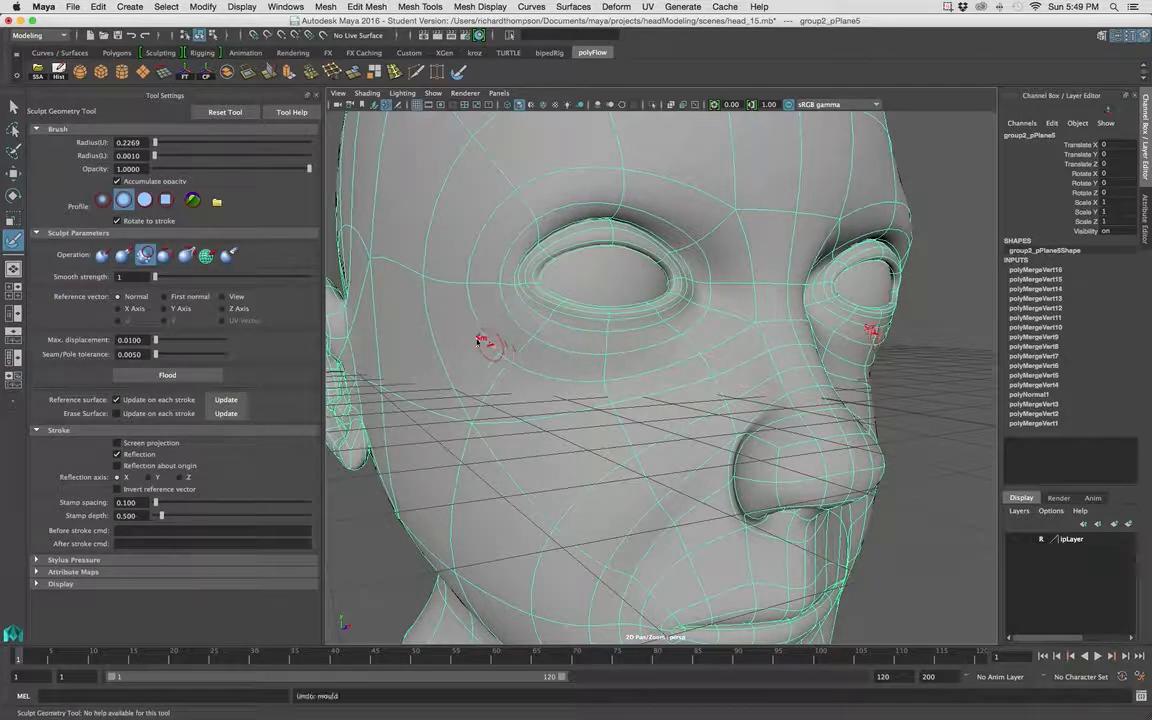
click(117, 455)
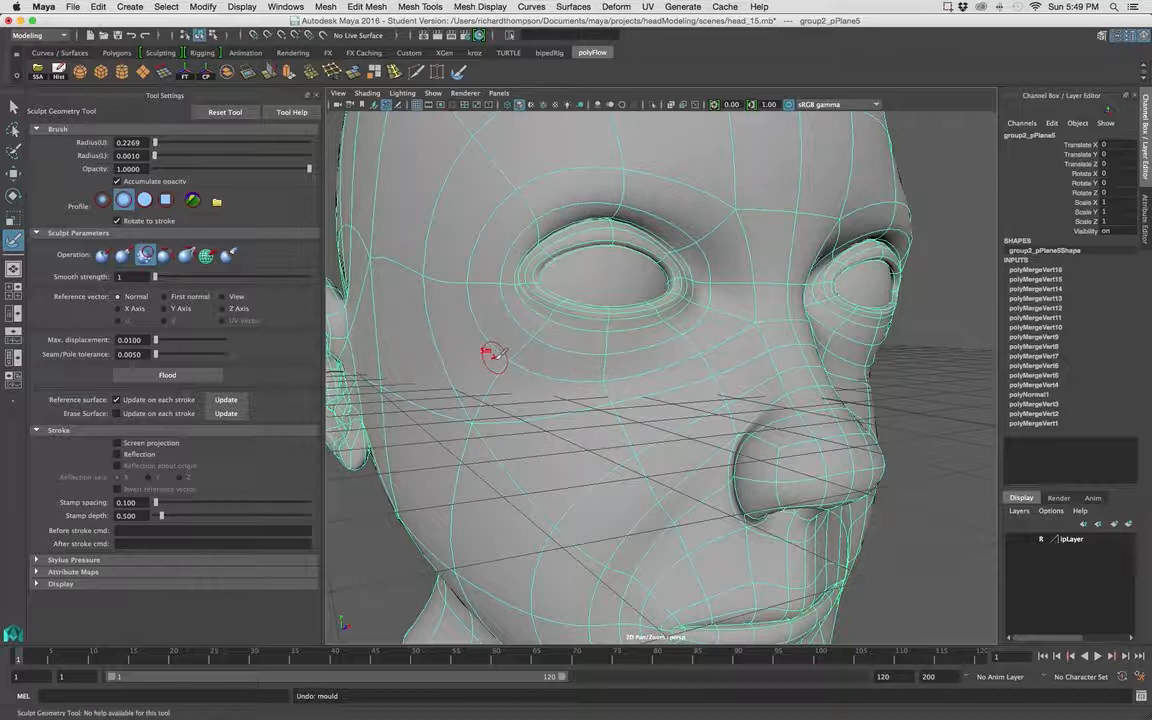
click(121, 255)
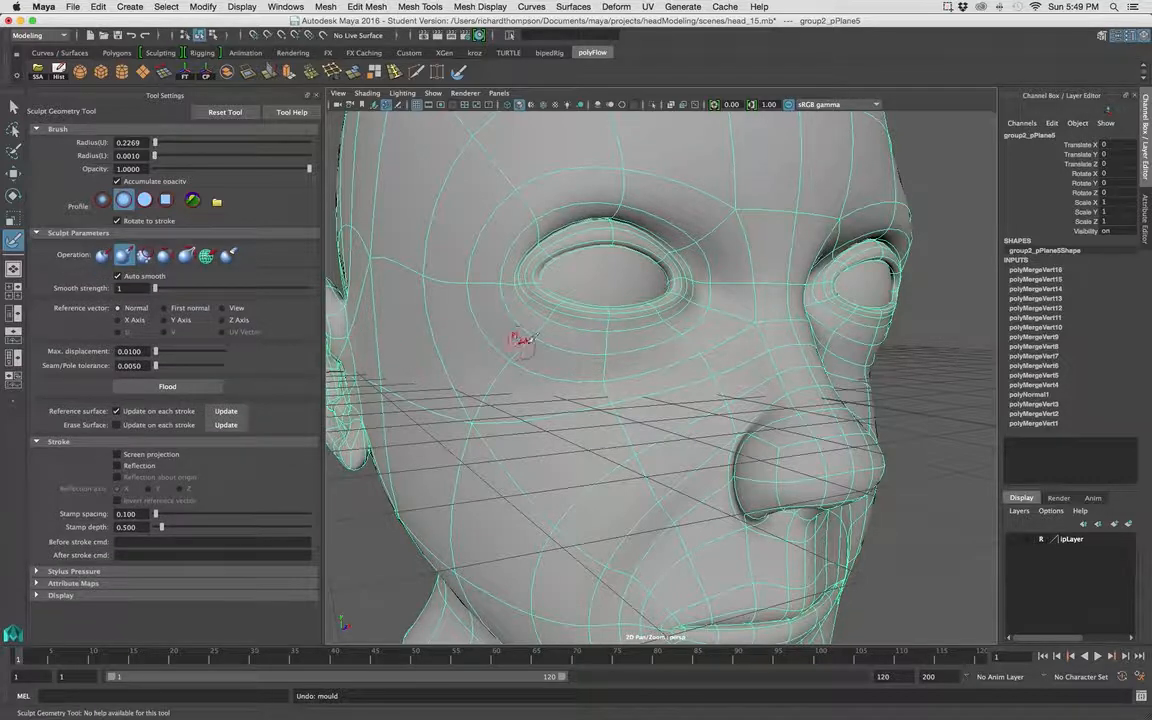
Set the Pull brush's maximum displacement to 0.2 for sculpting around the outer corner of the eye.
alt+drag(515, 368, 393, 333)
alt+drag(441, 377, 476, 360)
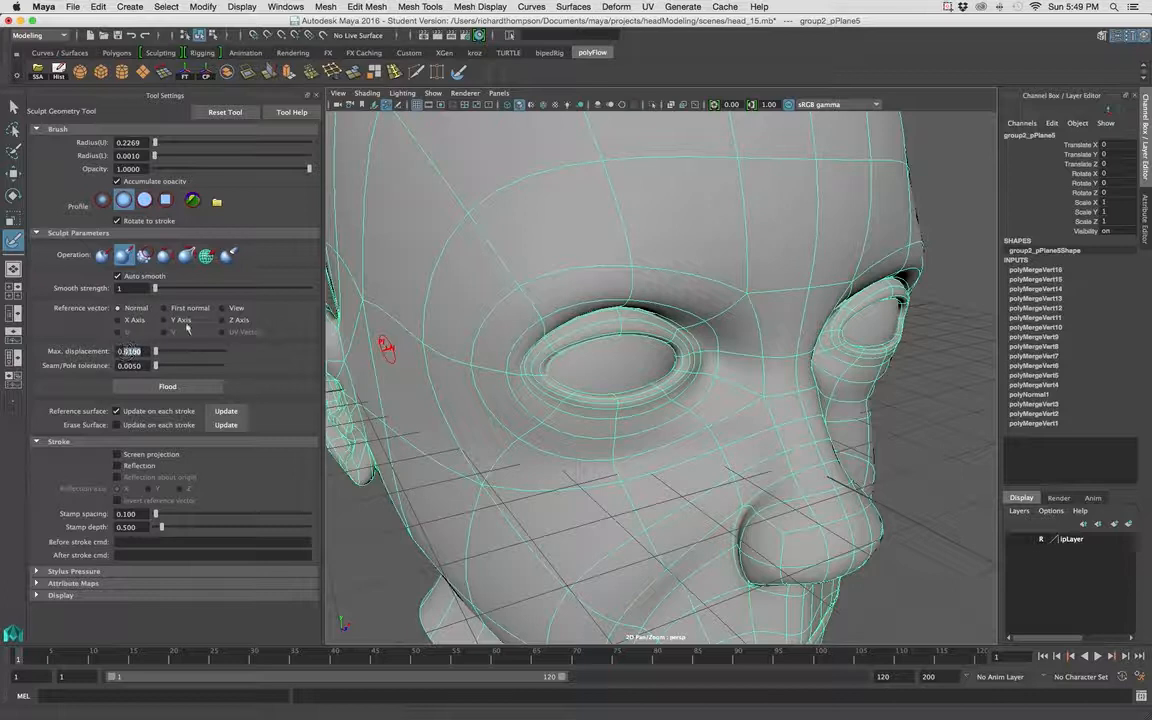
text(0.2)
key(Return)
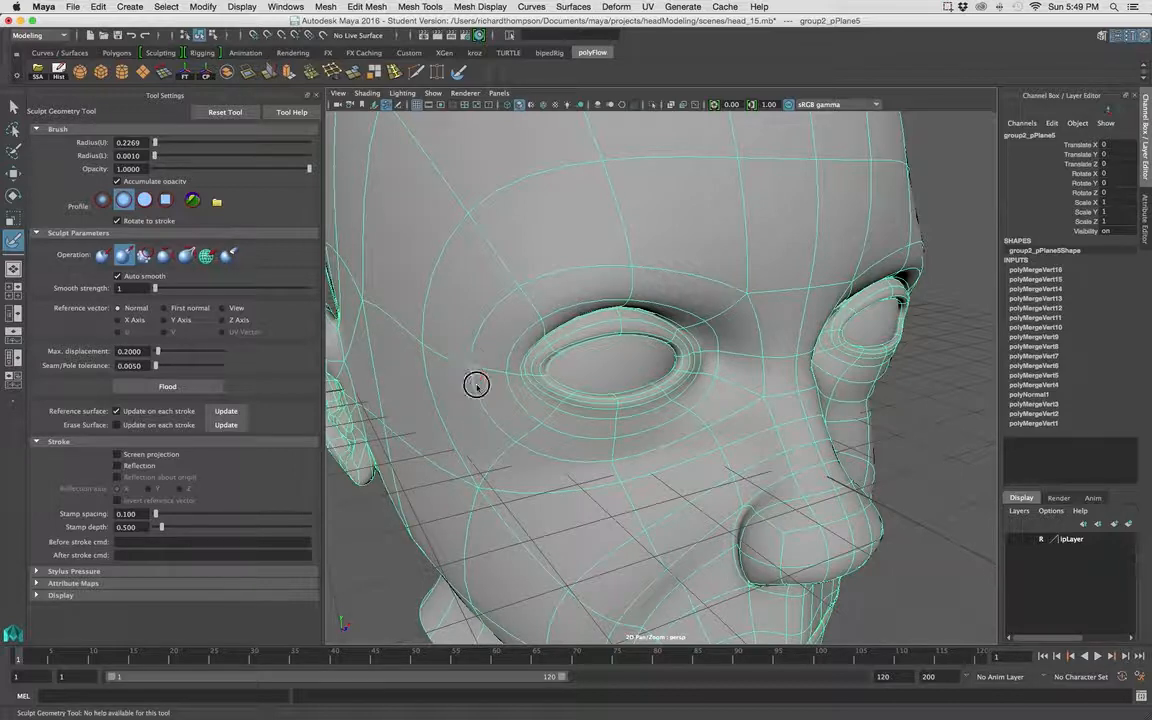
Leave sculpting, return to object mode, deselect the head and examine the face from the front and three-quarter angles.
alt+drag(560, 460, 540, 438)
click(14, 175)
right_drag(525, 333, 566, 308)
alt+drag(811, 441, 776, 431)
click(928, 442)
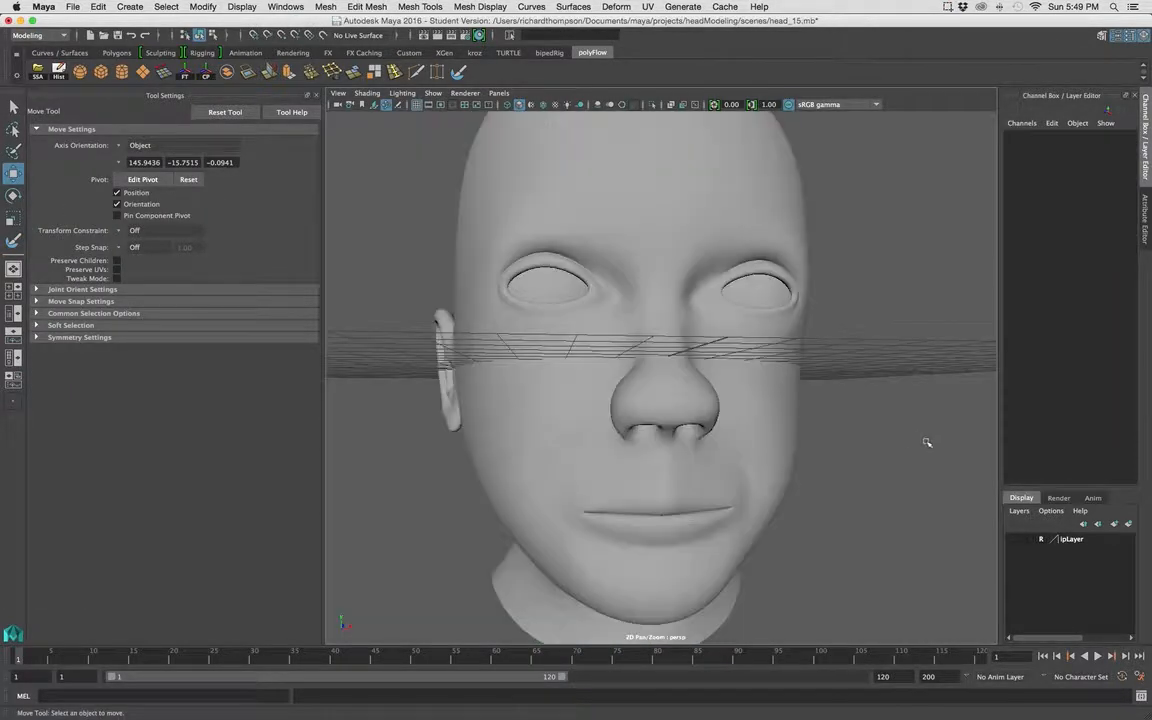
alt+right_drag(928, 442, 766, 437)
alt+drag(766, 437, 701, 421)
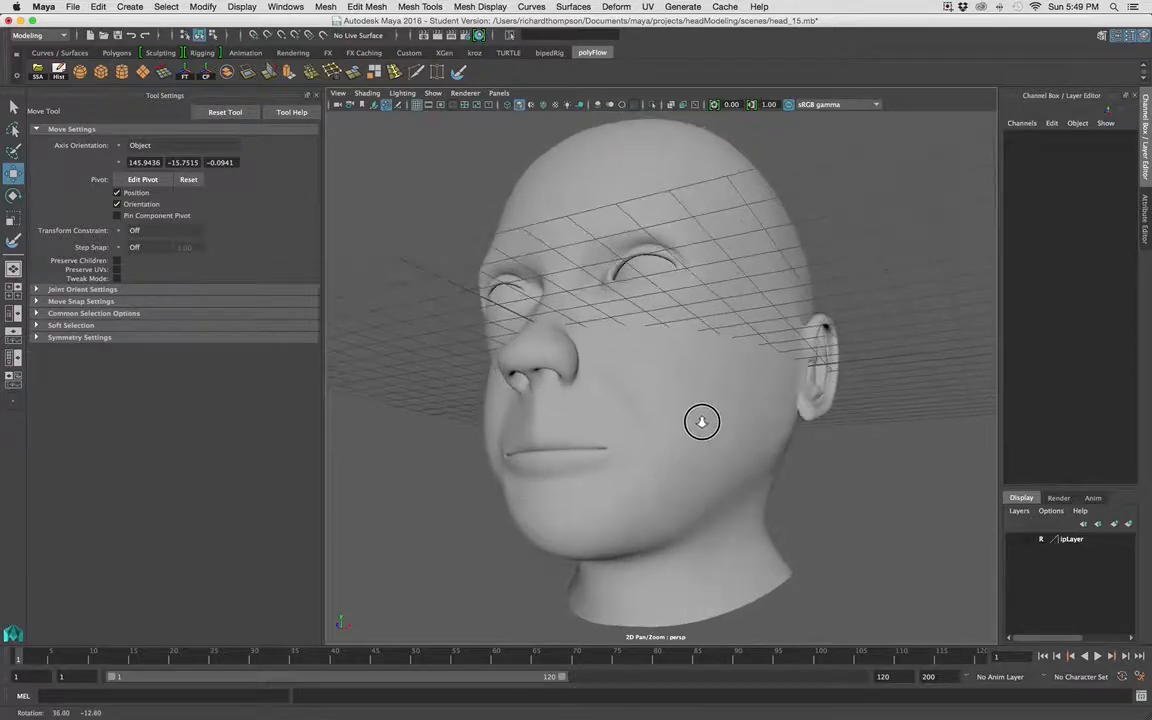
Turn on wireframe on shaded and examine the edge flow on the side of the skull.
click(543, 106)
alt+right_drag(745, 405, 655, 415)
mouse_move(655, 415)
alt+mouse_down()
mouse_move(530, 450)
mouse_move(660, 467)
mouse_move(728, 458)
mouse_move(590, 457)
alt+mouse_up()
alt+right_drag(590, 456, 676, 452)
alt+drag(676, 452, 640, 545)
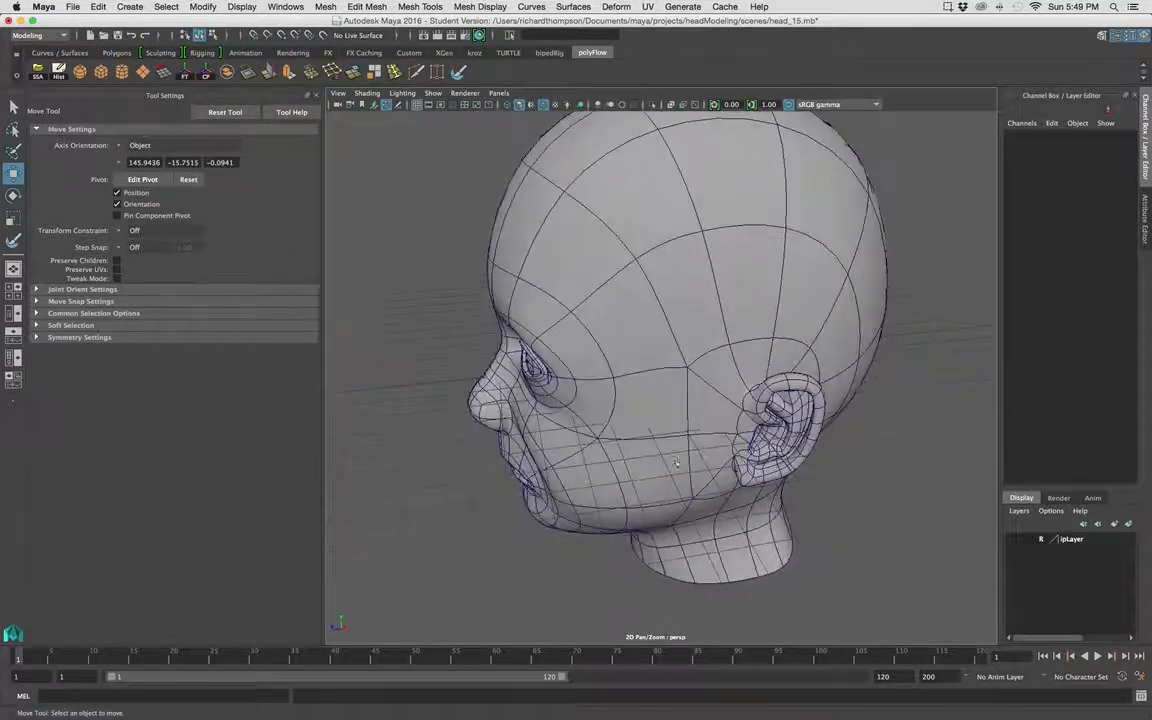
alt+middle_drag(673, 308, 668, 351)
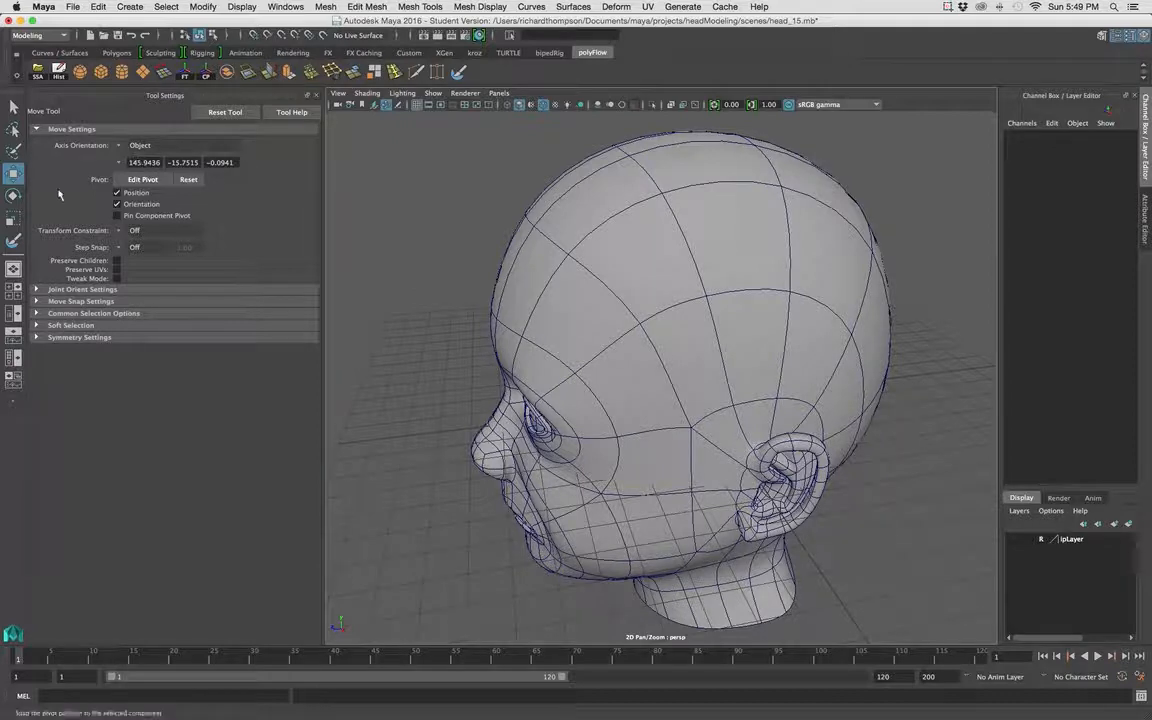
Select the head and sculpt the temples with the Pull brush at a radius of 1.0788 with X-axis reflection on.
click(11, 240)
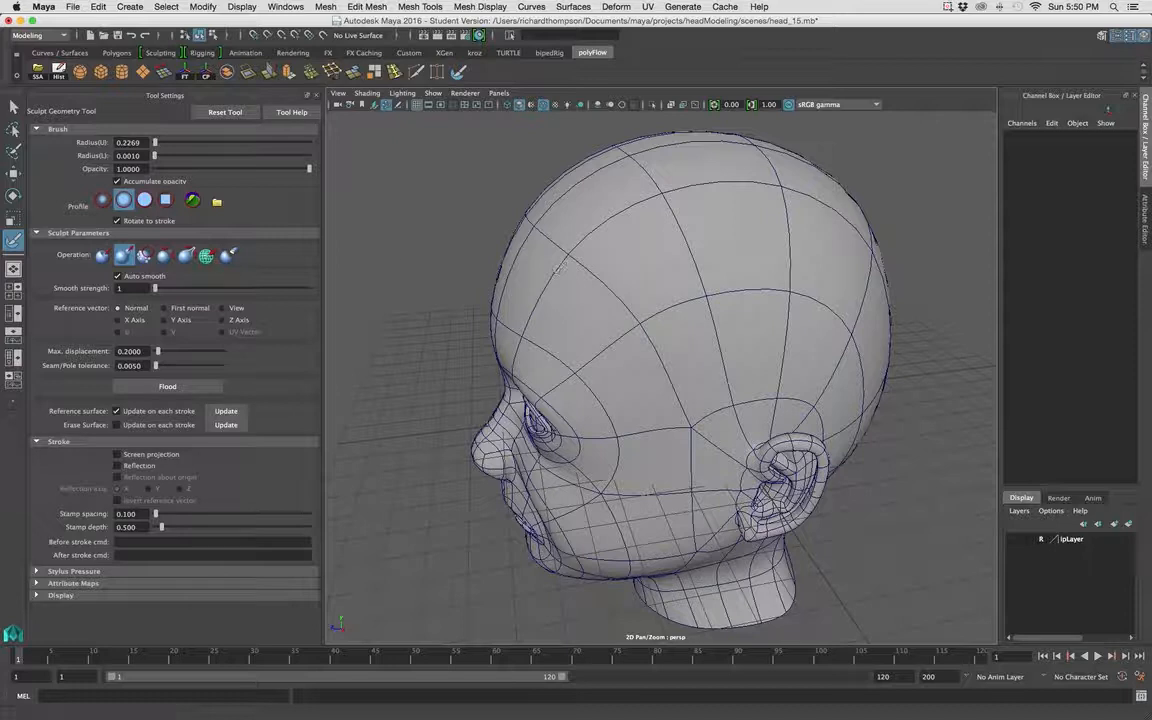
click(13, 174)
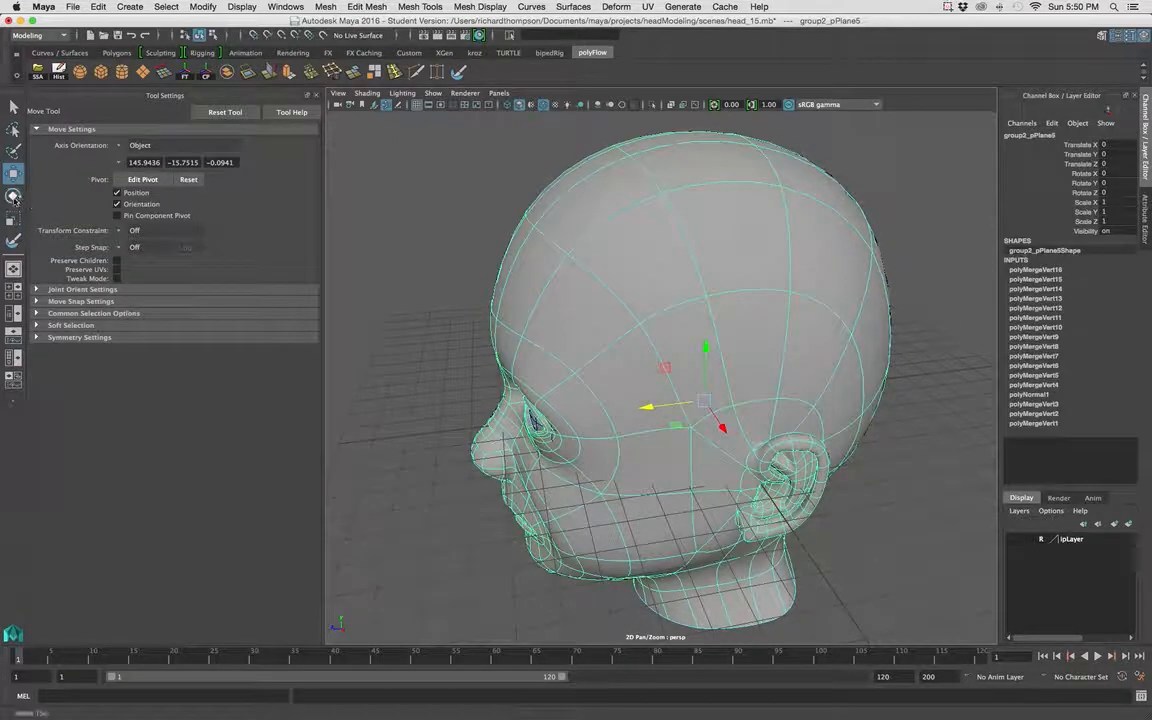
click(16, 241)
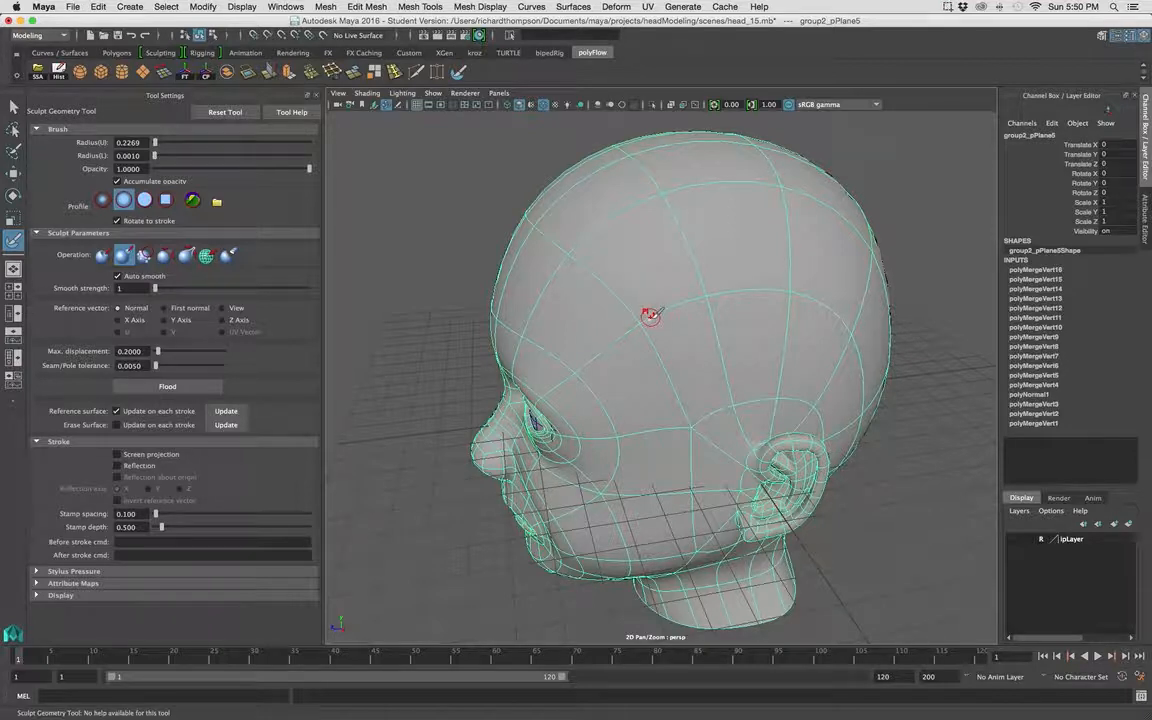
drag(672, 317, 672, 318)
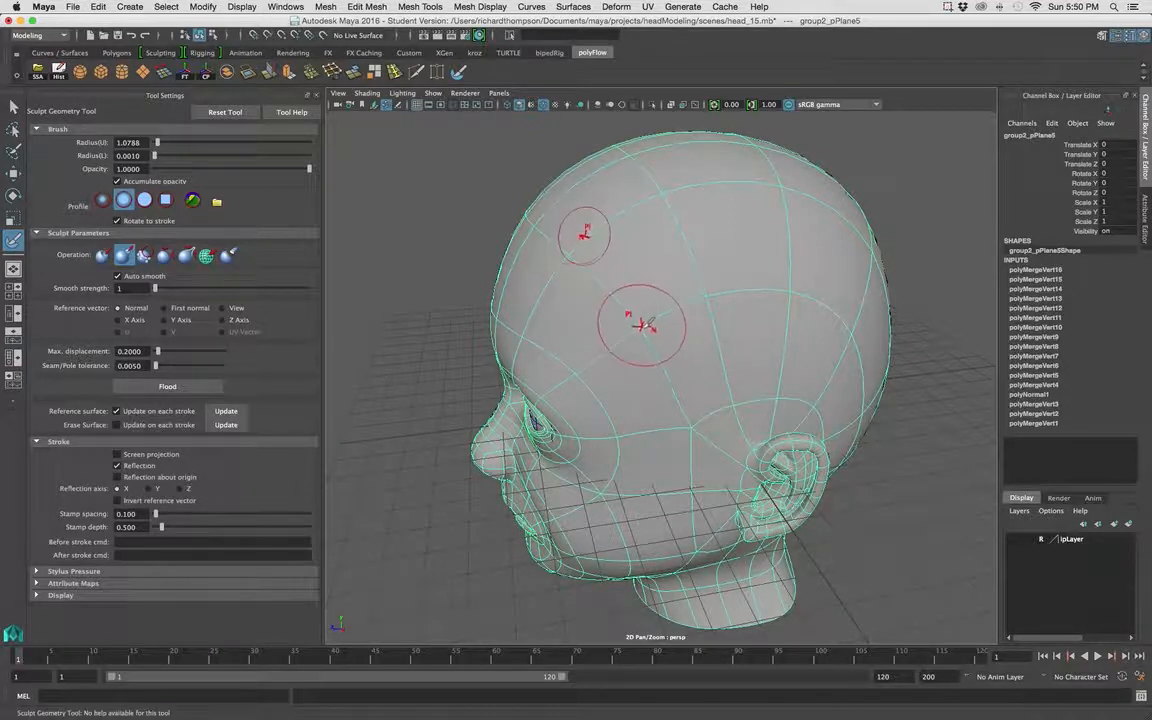
mouse_move(628, 312)
mouse_down()
mouse_move(703, 316)
mouse_move(679, 303)
mouse_move(609, 303)
mouse_move(800, 309)
mouse_move(872, 297)
mouse_up()
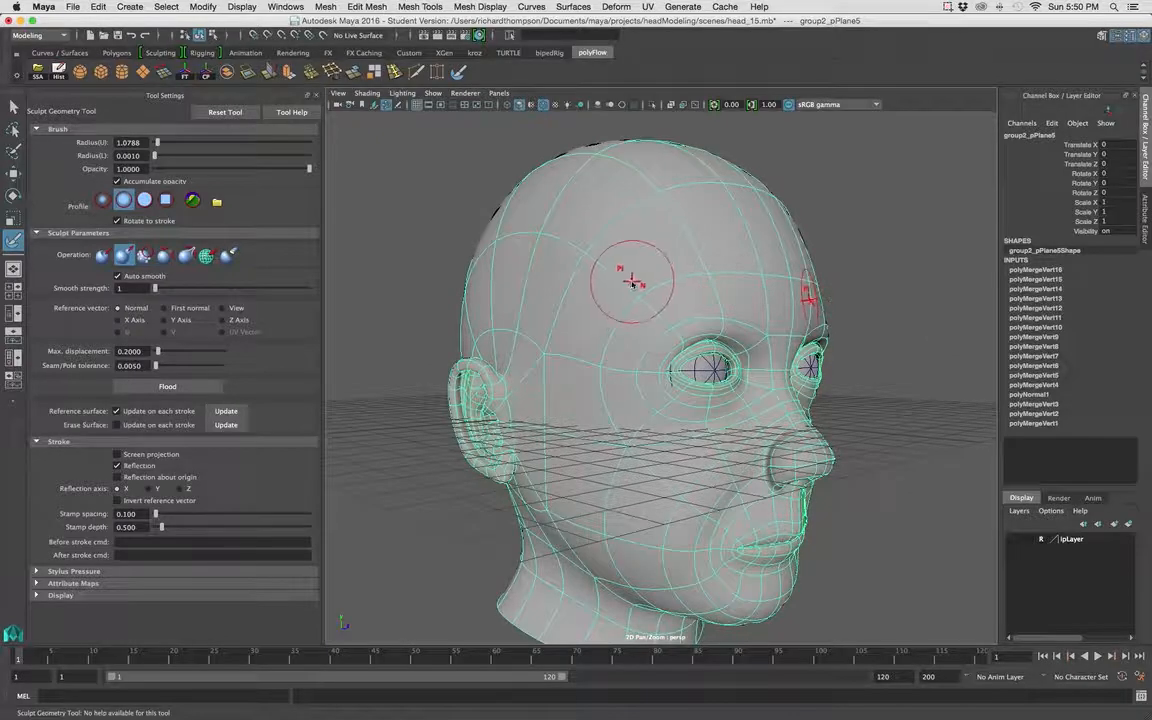
Leave sculpting, deselect the head and hide the tool settings to view the wireframed head from a three-quarter angle.
mouse_move(750, 270)
alt+mouse_down()
mouse_move(745, 300)
mouse_move(653, 298)
mouse_move(717, 265)
mouse_move(779, 260)
mouse_move(745, 280)
alt+mouse_up()
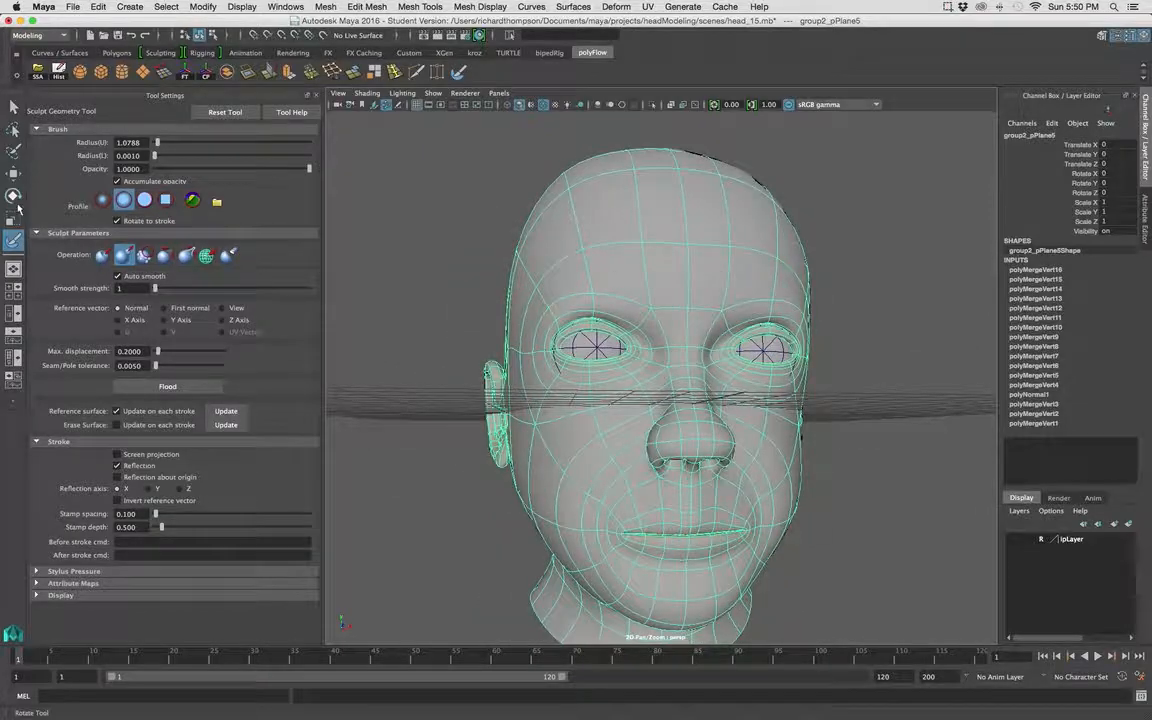
click(14, 174)
right_drag(566, 257, 625, 240)
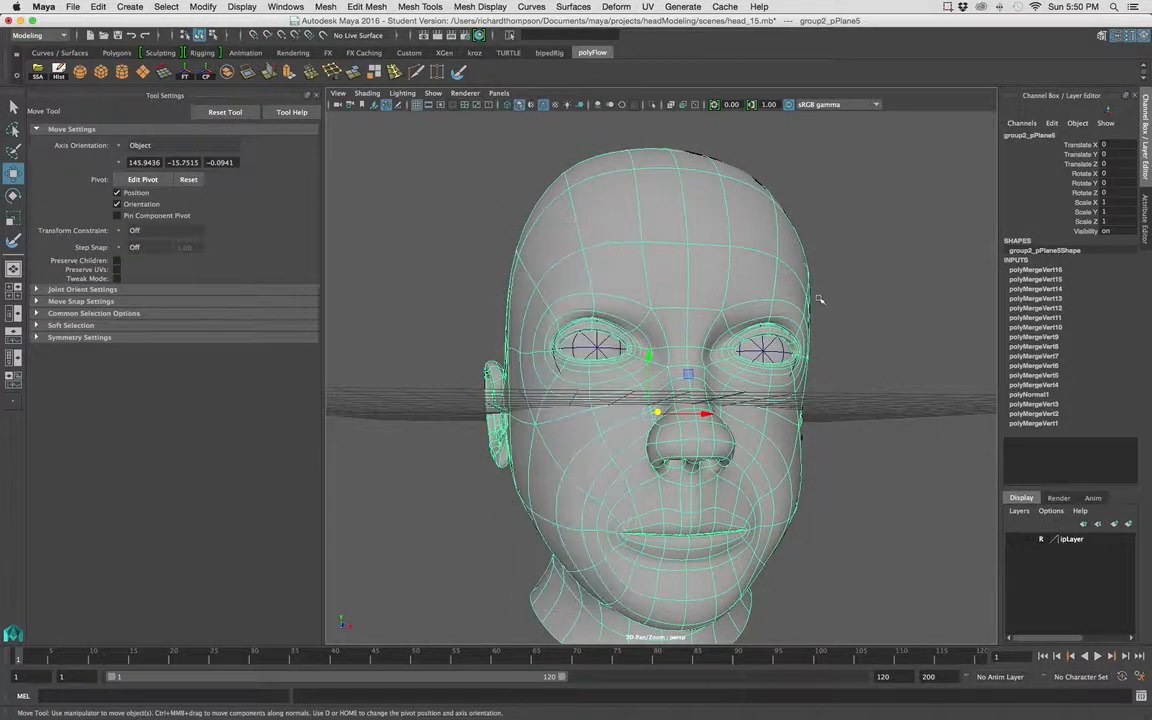
click(902, 387)
alt+drag(902, 387, 766, 377)
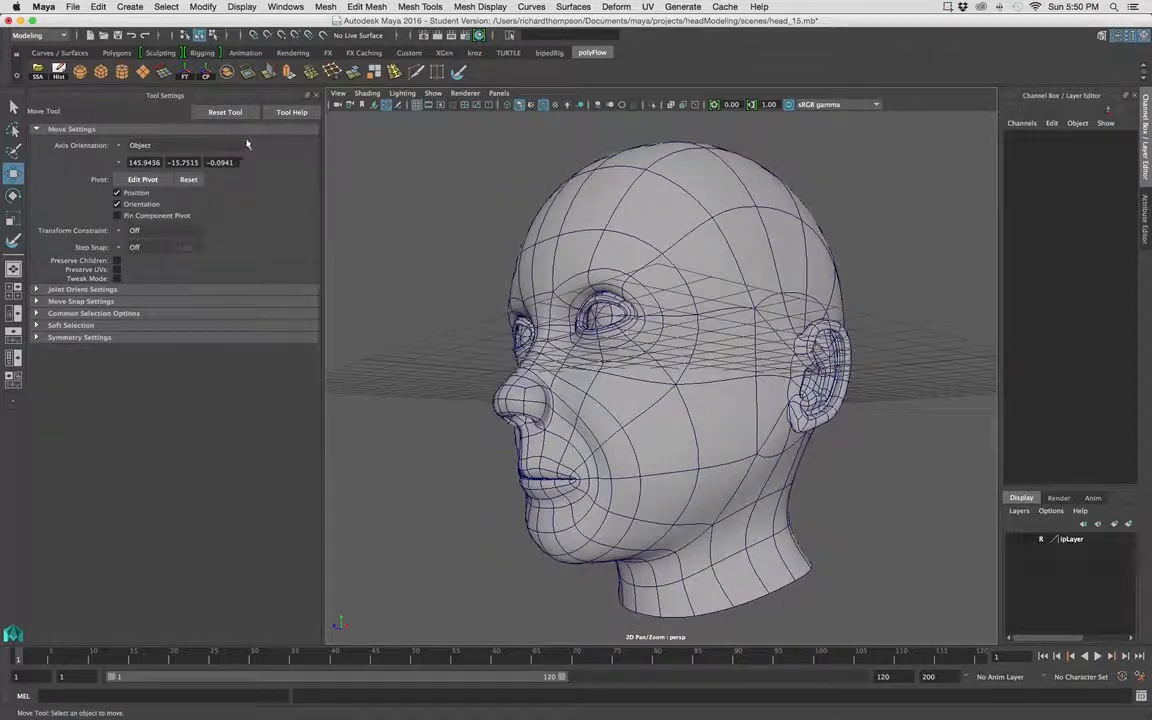
click(315, 95)
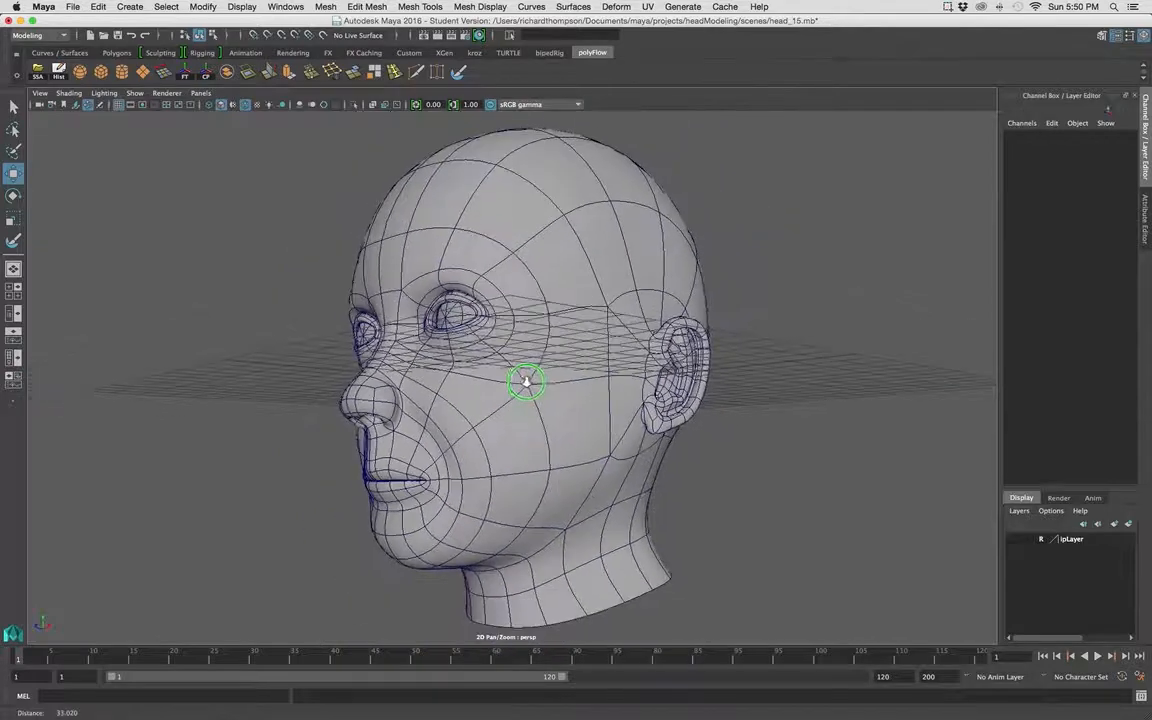
alt+drag(527, 378, 527, 364)
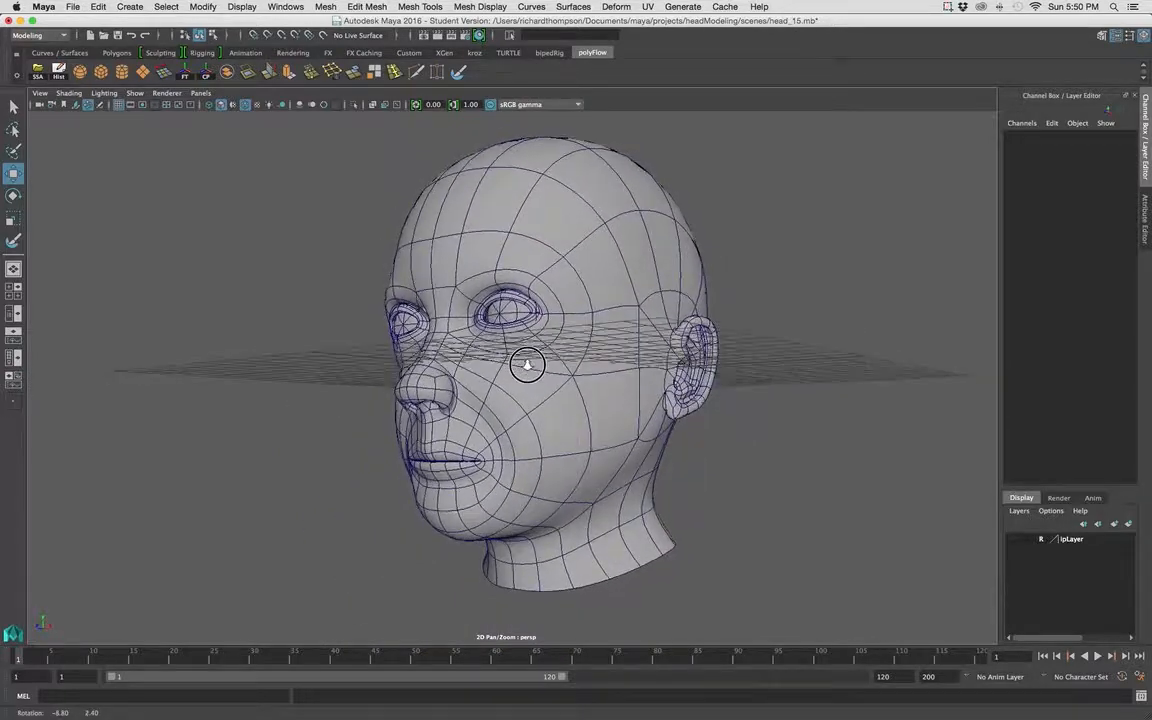